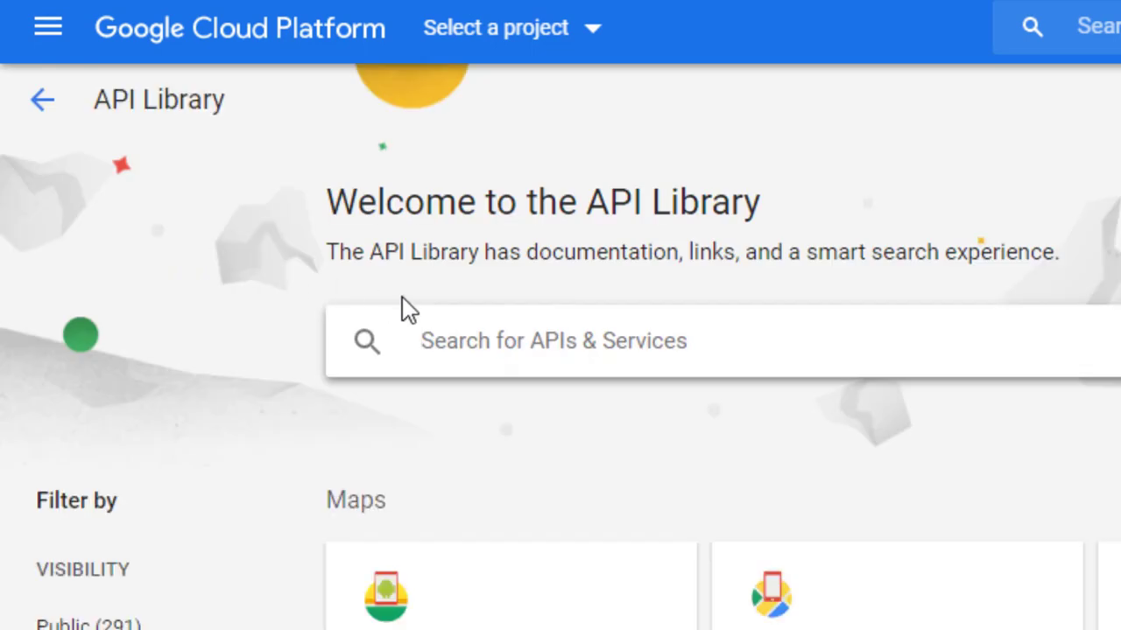
Search the API Library for "dialog" and enable the Dialogflow API.
{"action": "type", "text": "dialog"}
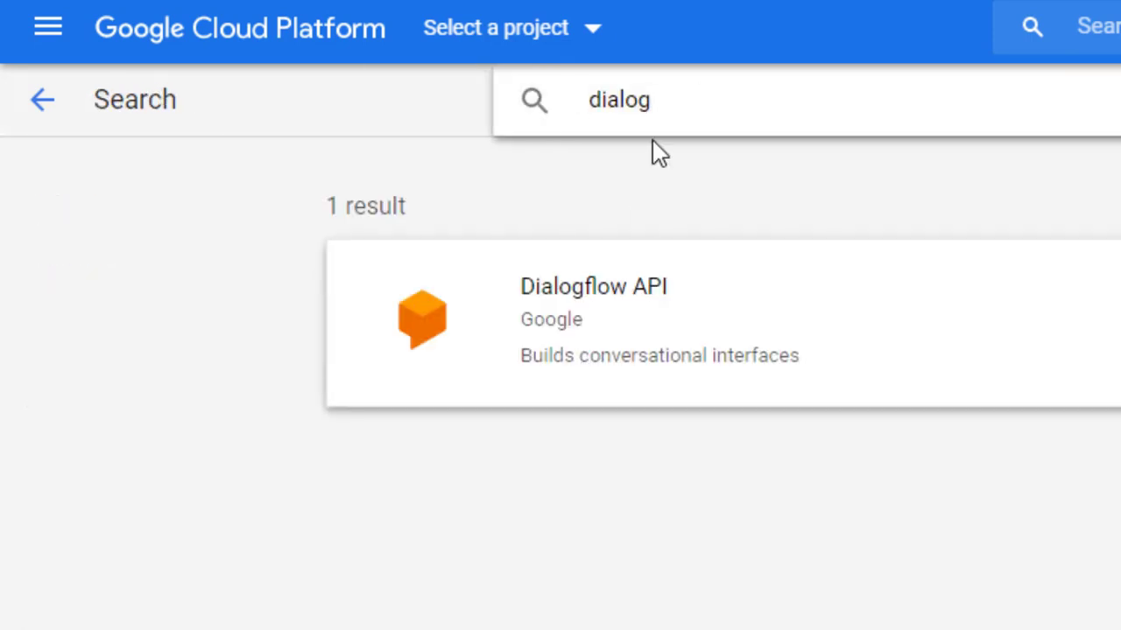
{"action": "left_click", "coordinate": [672, 321]}
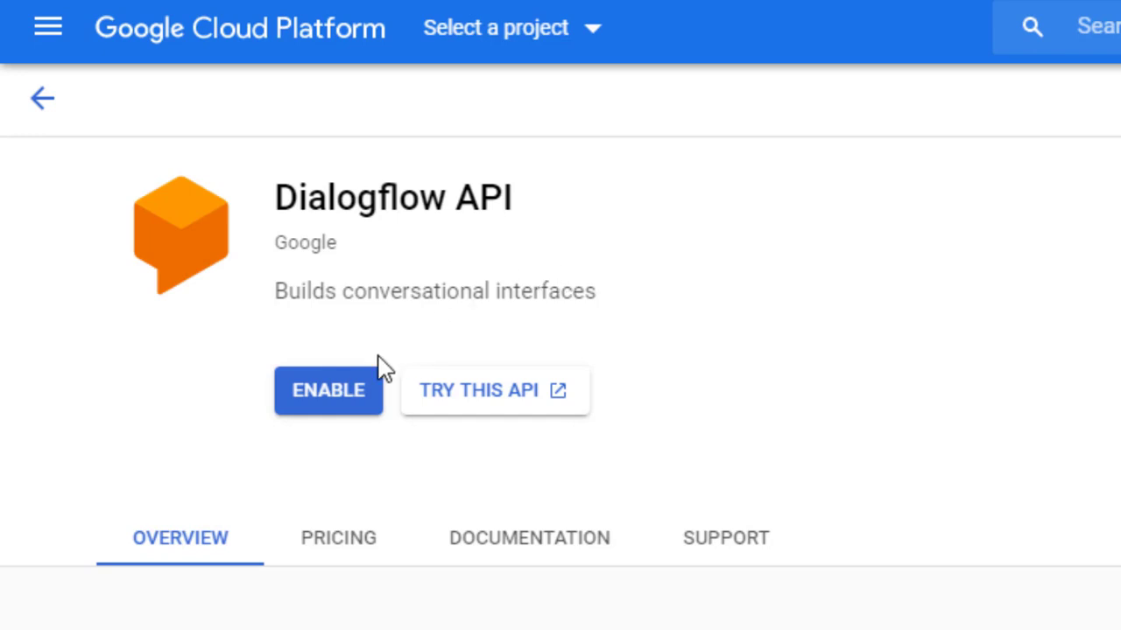
{"action": "left_click", "coordinate": [317, 401]}
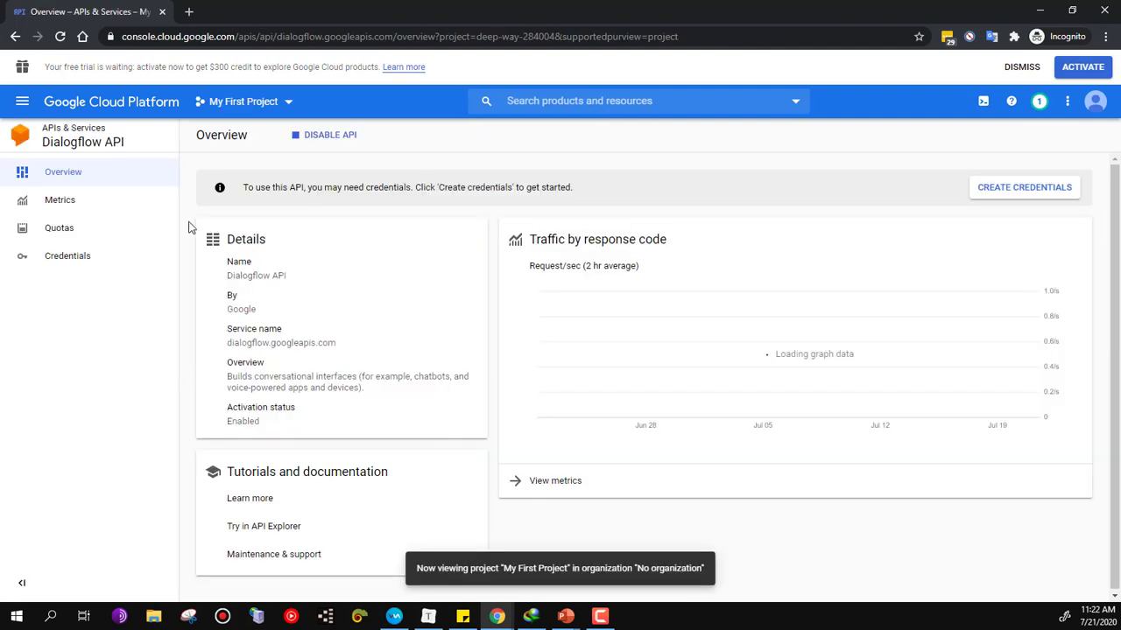
{"action": "left_click", "coordinate": [190, 12]}
{"action": "right_click", "coordinate": [180, 36]}
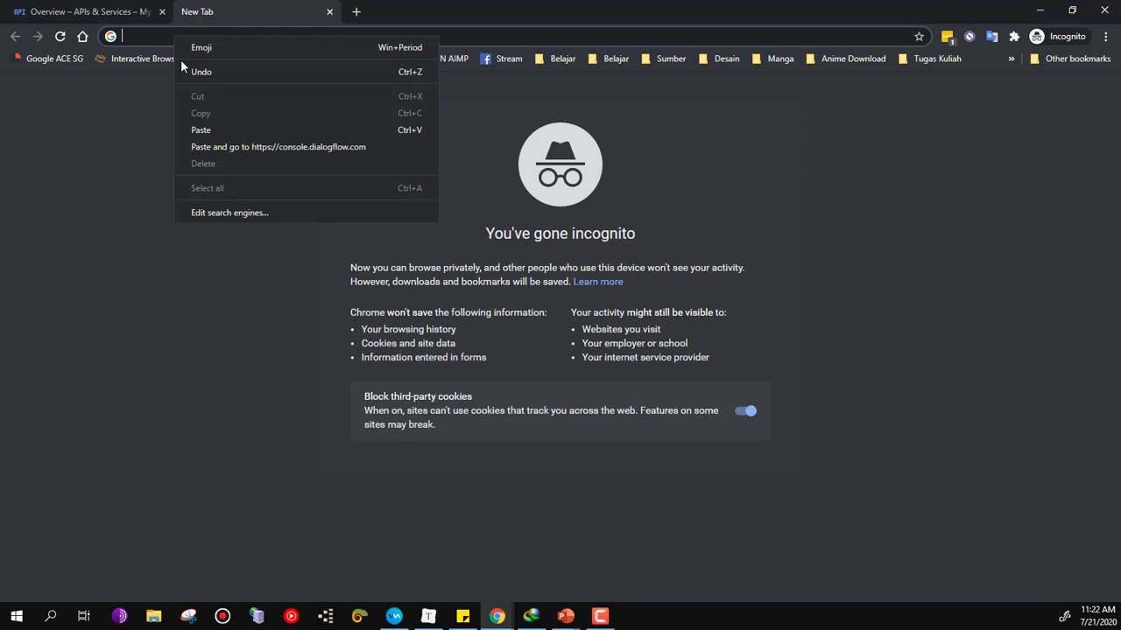
{"action": "left_click", "coordinate": [203, 147]}
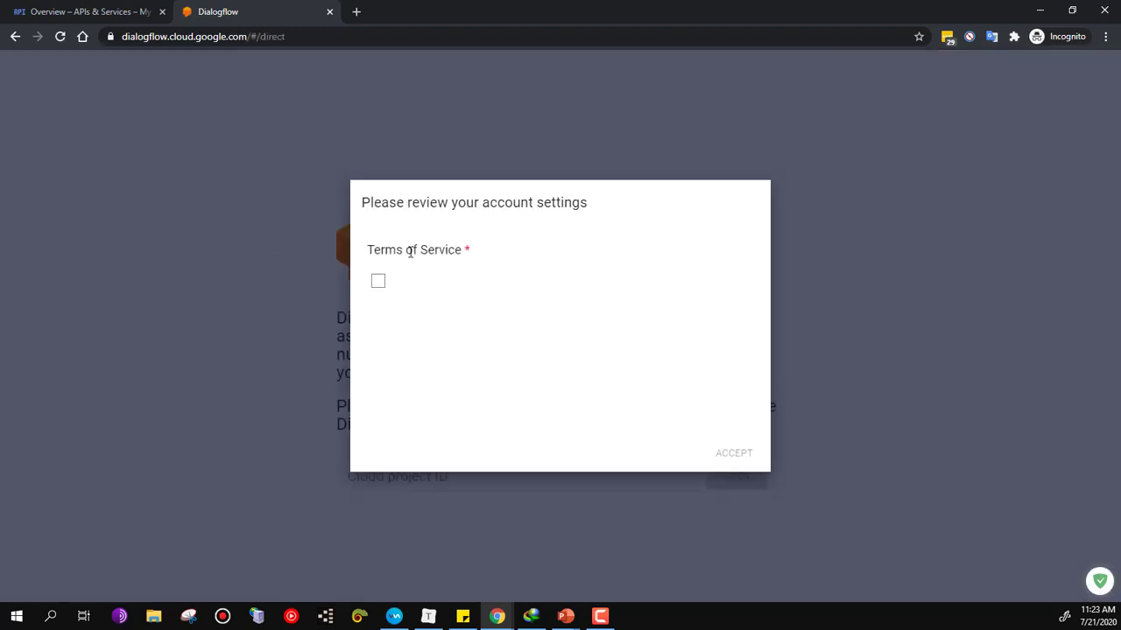
Review the account settings notice and accept the Dialogflow Terms of Service.
{"action": "double_click", "coordinate": [368, 202]}
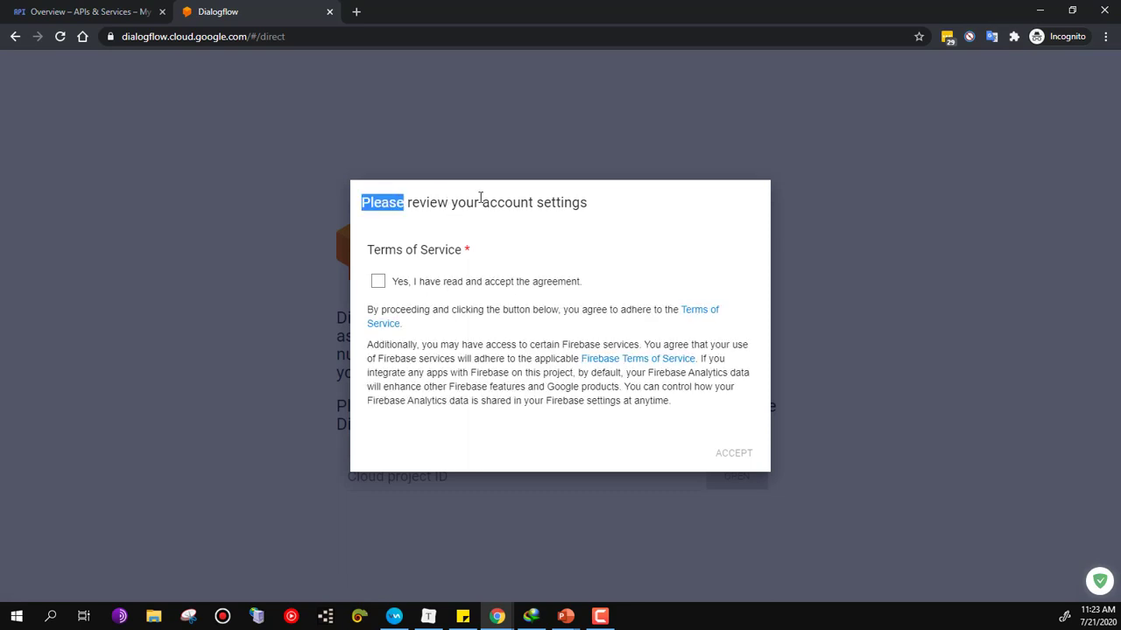
{"action": "left_click_drag", "start_coordinate": [480, 198], "coordinate": [576, 183]}
{"action": "left_click", "coordinate": [576, 202]}
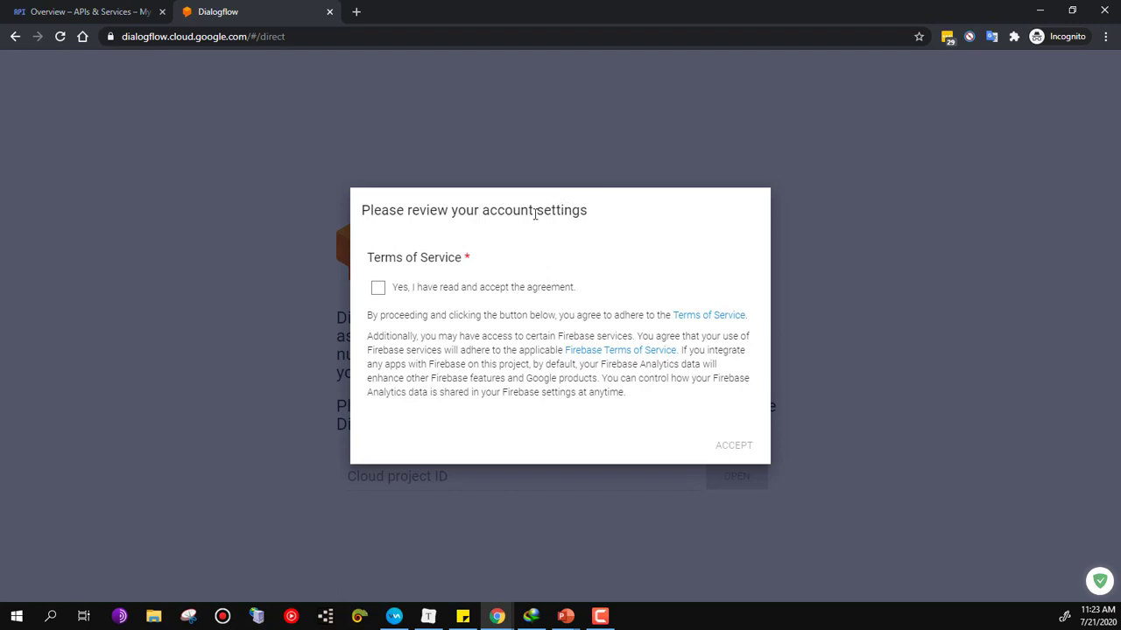
{"action": "left_click", "coordinate": [377, 292]}
{"action": "left_click", "coordinate": [718, 448]}
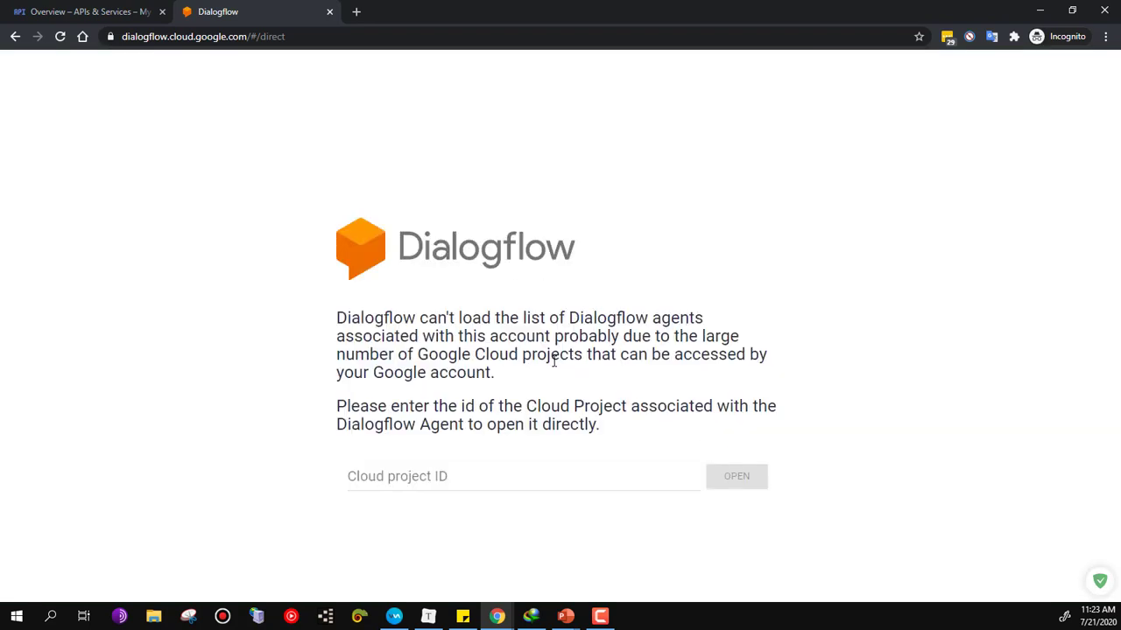
Copy the ID of My First Project from the Google Cloud project list for the Cloud project ID field.
{"action": "left_click", "coordinate": [413, 478]}
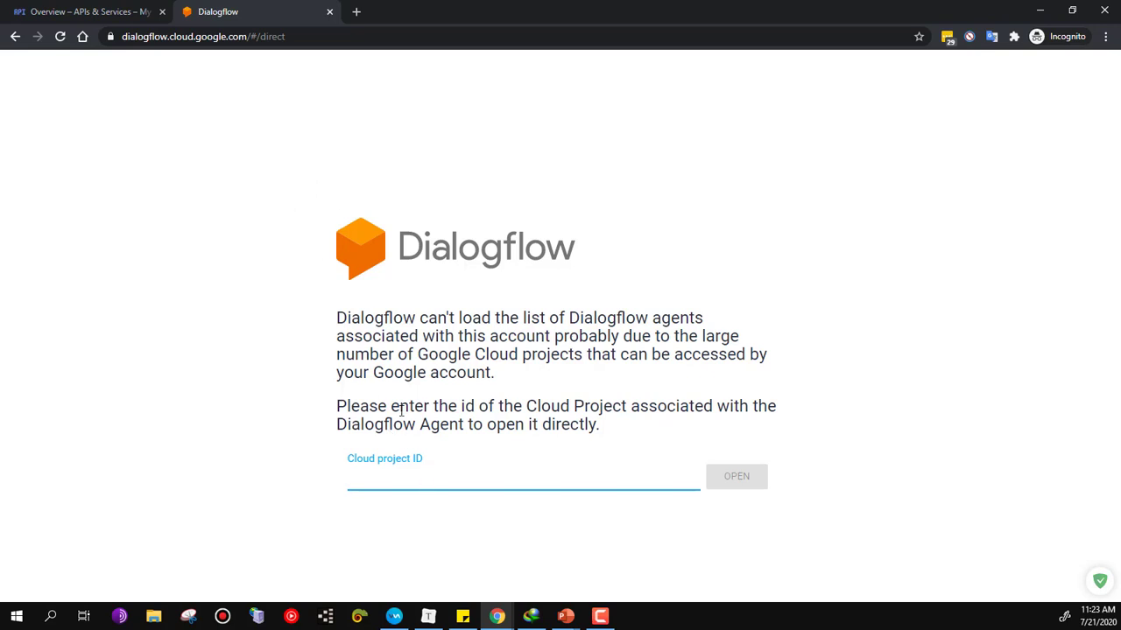
{"action": "left_click", "coordinate": [137, 11]}
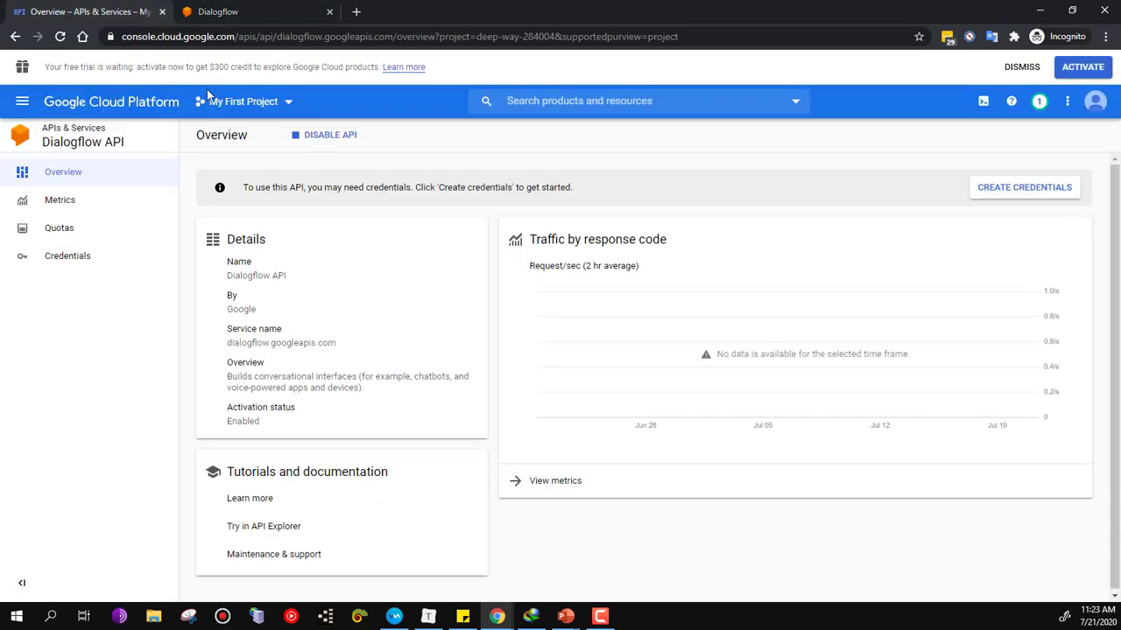
{"action": "left_click", "coordinate": [271, 110]}
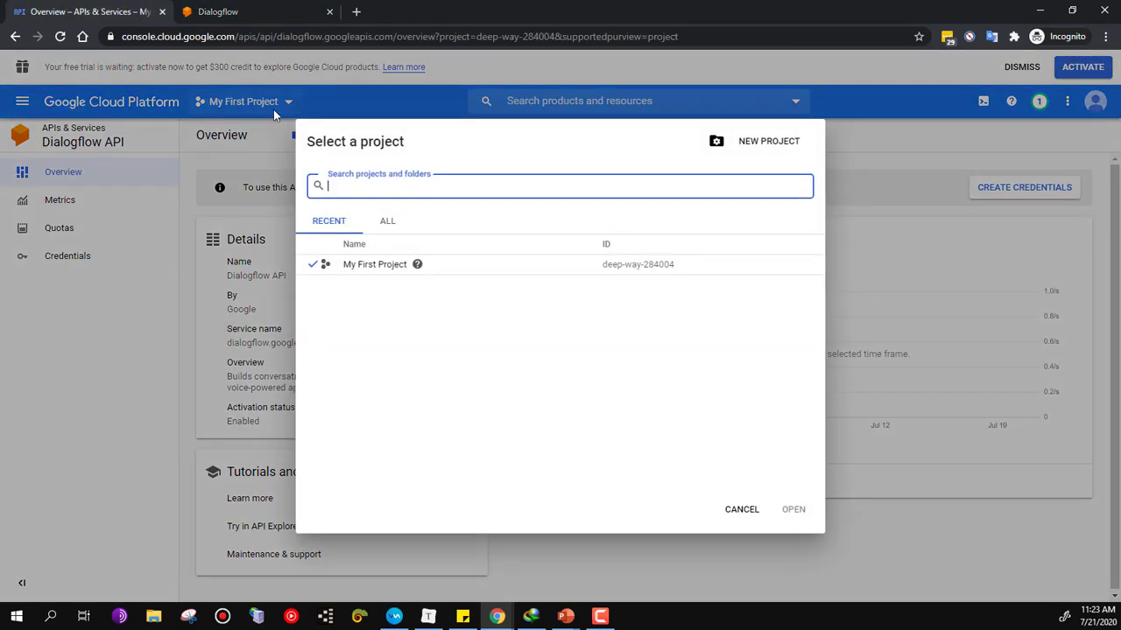
{"action": "left_click_drag", "start_coordinate": [602, 273], "coordinate": [670, 274]}
{"action": "key", "text": "ctrl+c"}
{"action": "right_click", "coordinate": [623, 270]}
{"action": "left_click", "coordinate": [648, 275]}
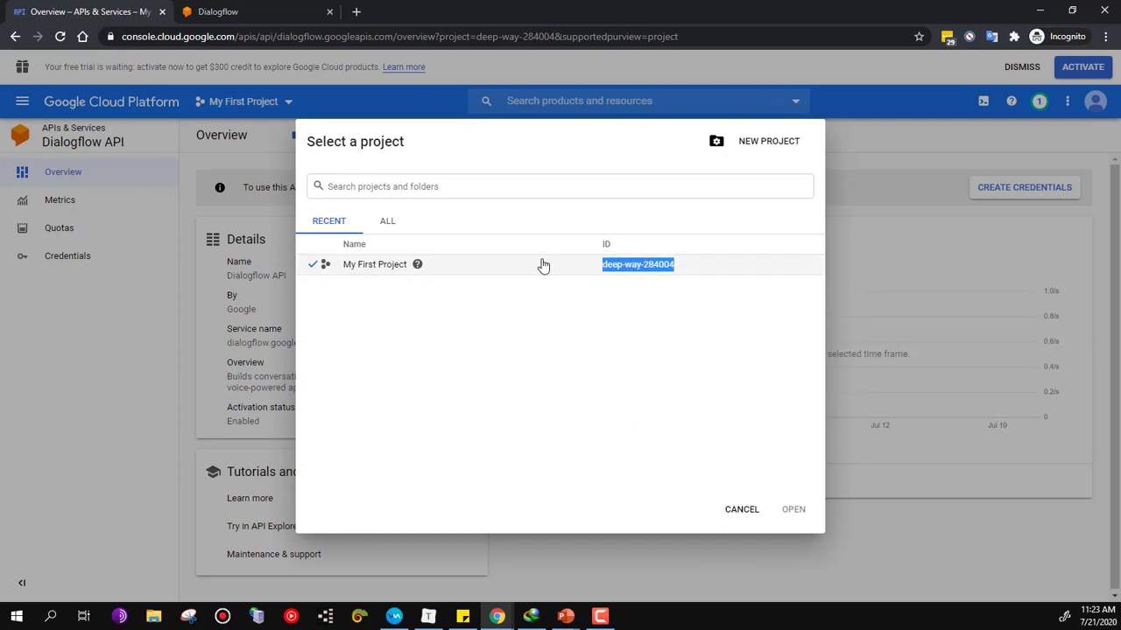
{"action": "left_click", "coordinate": [236, 174]}
{"action": "left_click", "coordinate": [245, 102]}
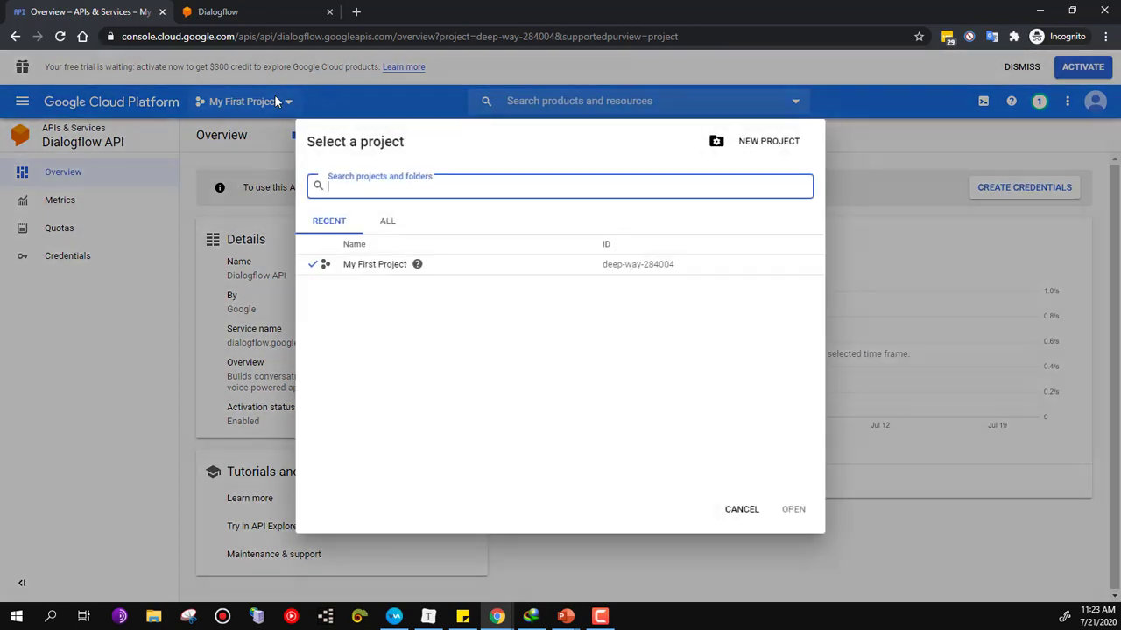
Return to Dialogflow, enter the copied Cloud project ID deep-way-284004 and open it.
{"action": "left_click", "coordinate": [276, 7]}
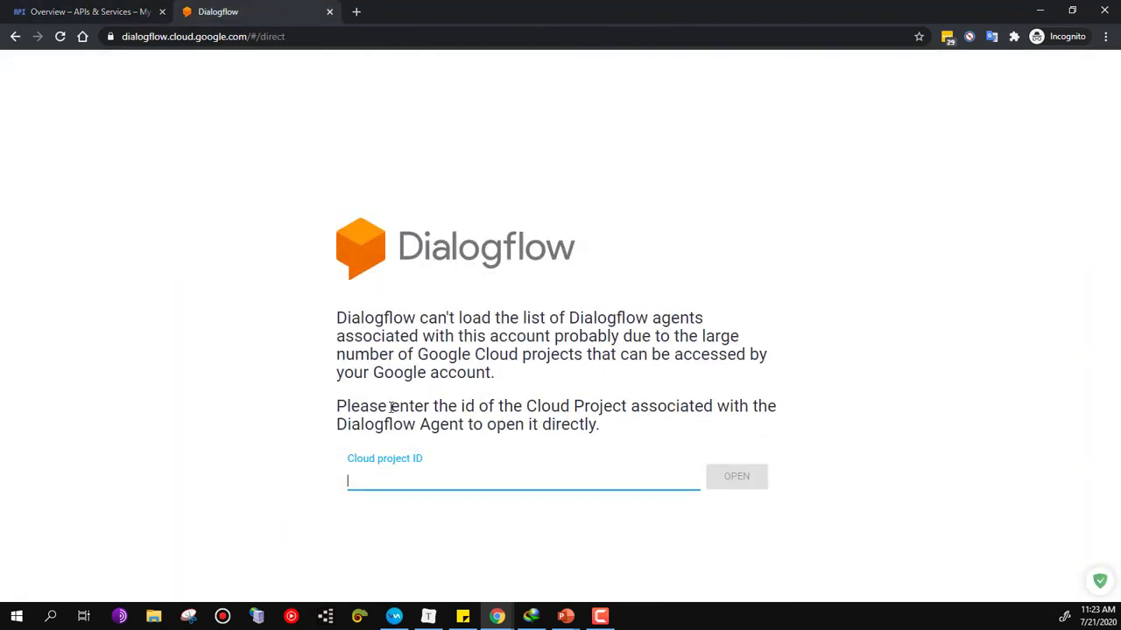
{"action": "key", "text": "ctrl+v"}
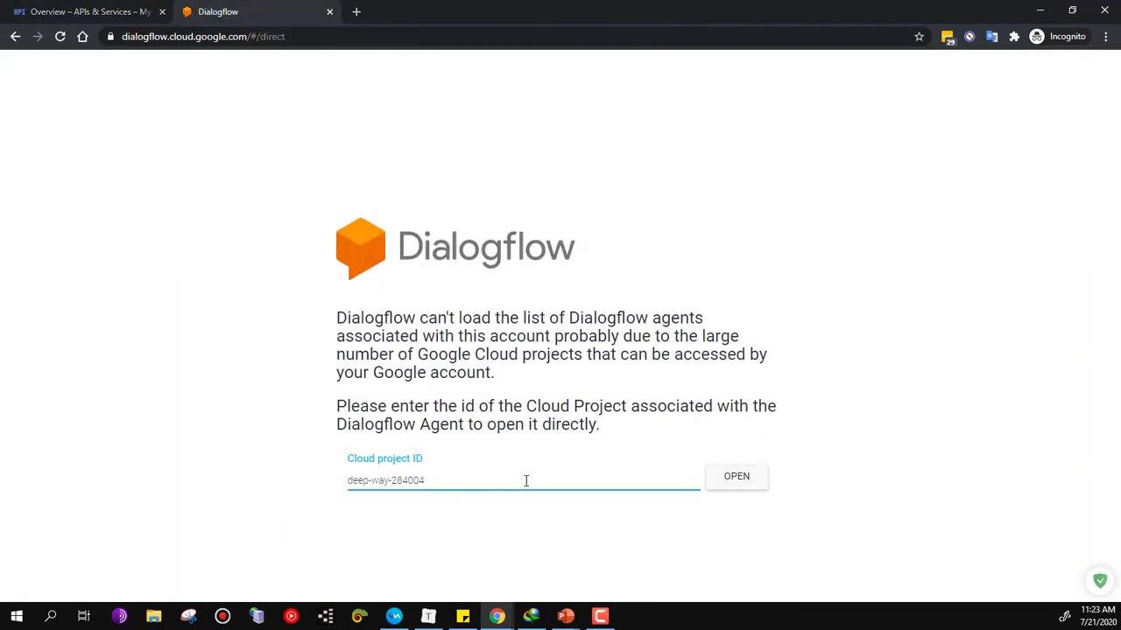
{"action": "left_click", "coordinate": [728, 479]}
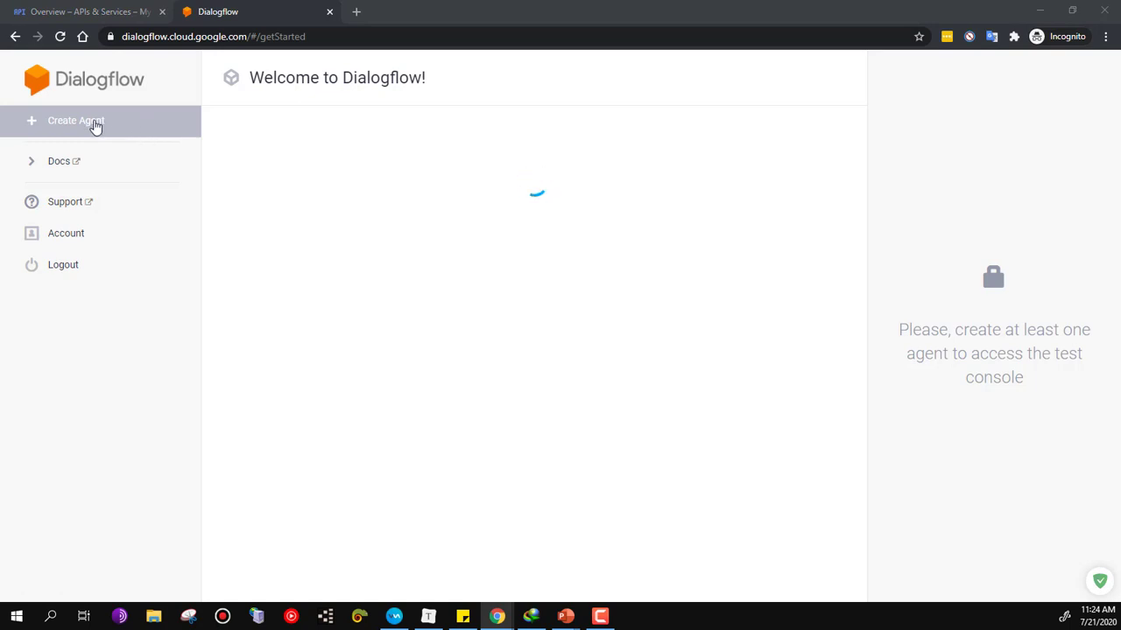
Start a new Dialogflow agent and name it RotiBot.
{"action": "left_click", "coordinate": [96, 127]}
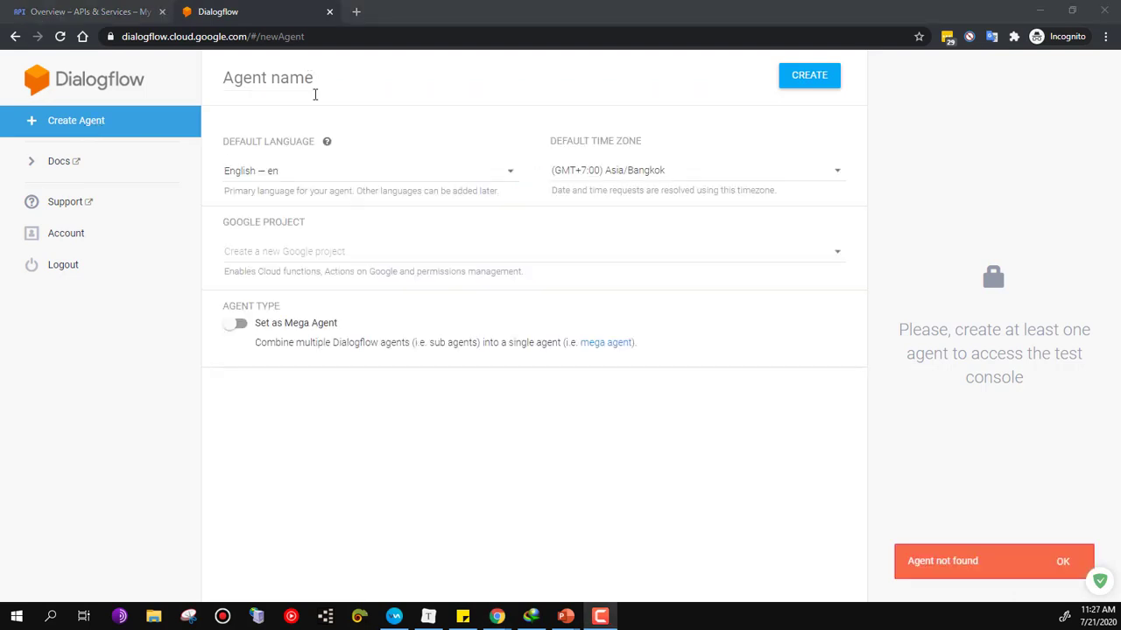
{"action": "left_click", "coordinate": [322, 89]}
{"action": "type", "text": "a"}
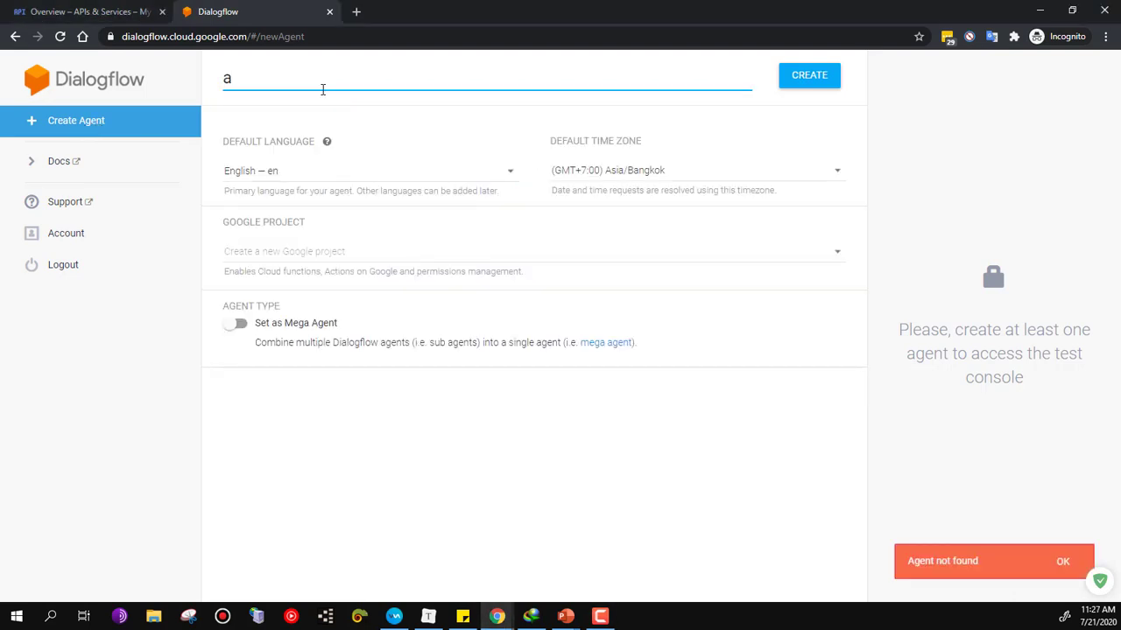
{"action": "key", "text": "BackSpace"}
{"action": "type", "text": "RotiBot"}
Set the agent's default language to Indonesian — id.
{"action": "left_click", "coordinate": [338, 171]}
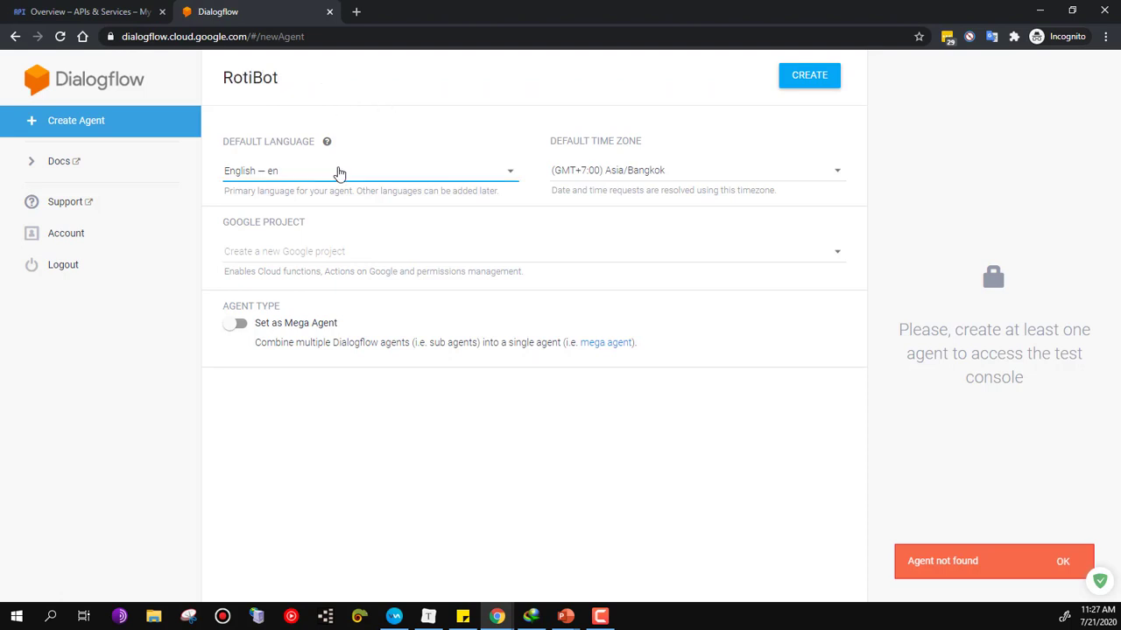
{"action": "scroll", "coordinate": [310, 188], "scroll_direction": "down", "scroll_amount": 2}
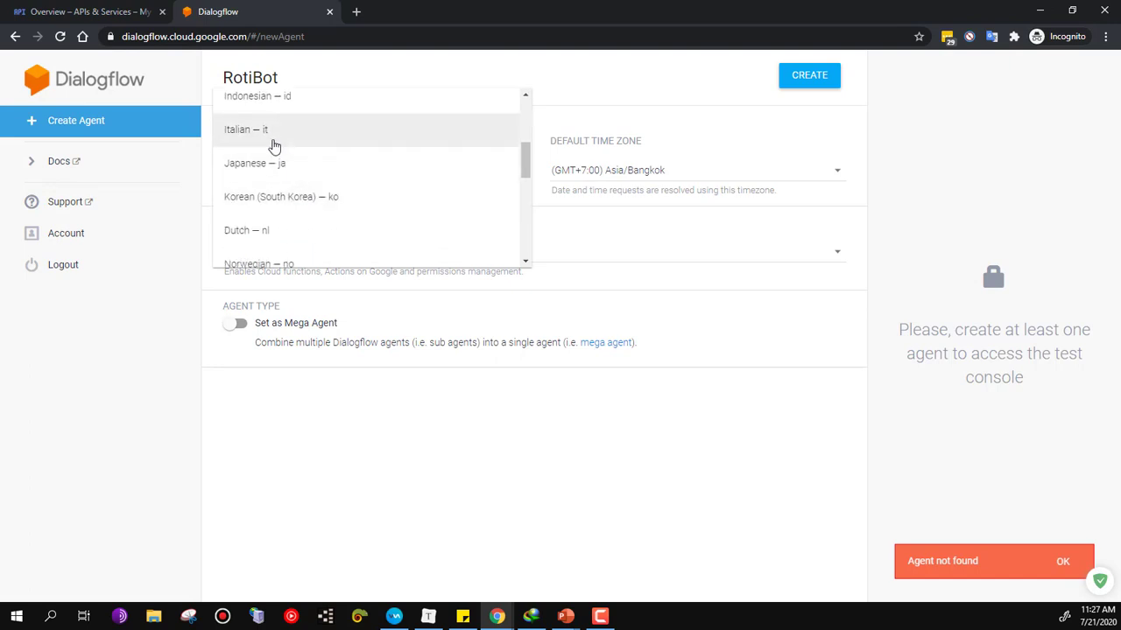
{"action": "scroll", "coordinate": [272, 147], "scroll_direction": "up", "scroll_amount": 1}
{"action": "left_click", "coordinate": [271, 167]}
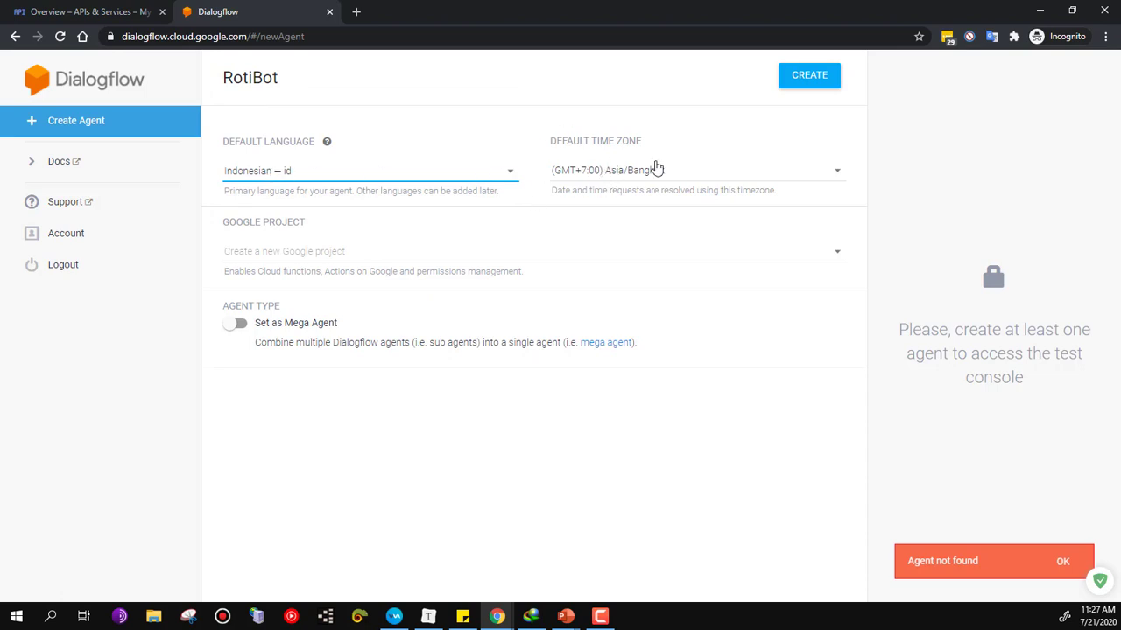
Import the existing Google project rotibot-ydcxjq for the RotiBot agent and create the agent.
{"action": "left_click", "coordinate": [295, 253]}
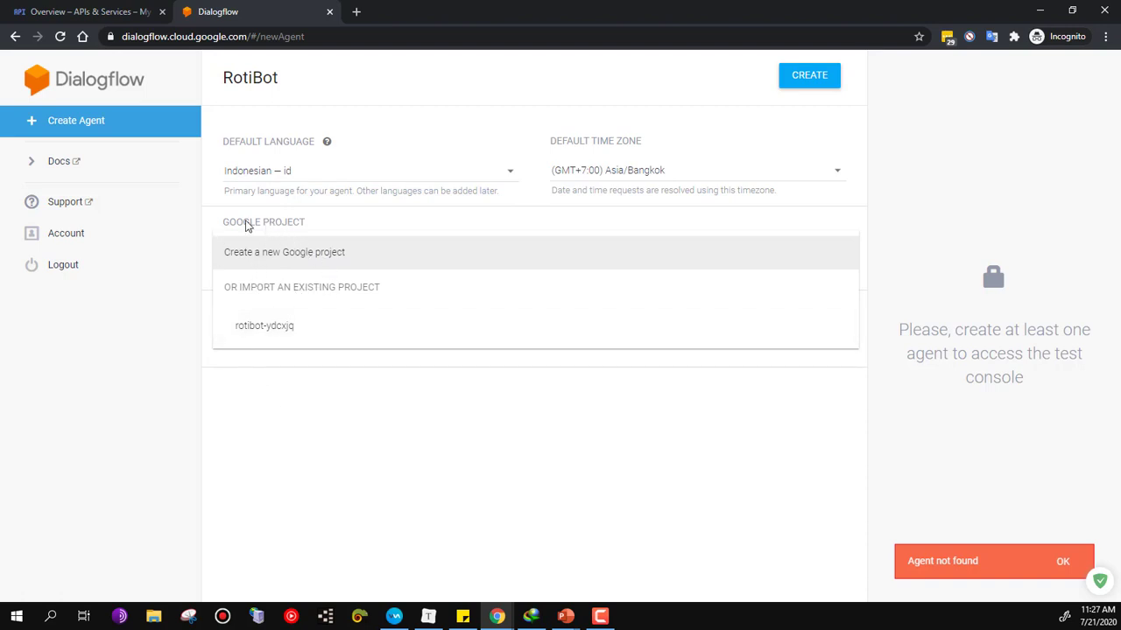
{"action": "left_click", "coordinate": [273, 331]}
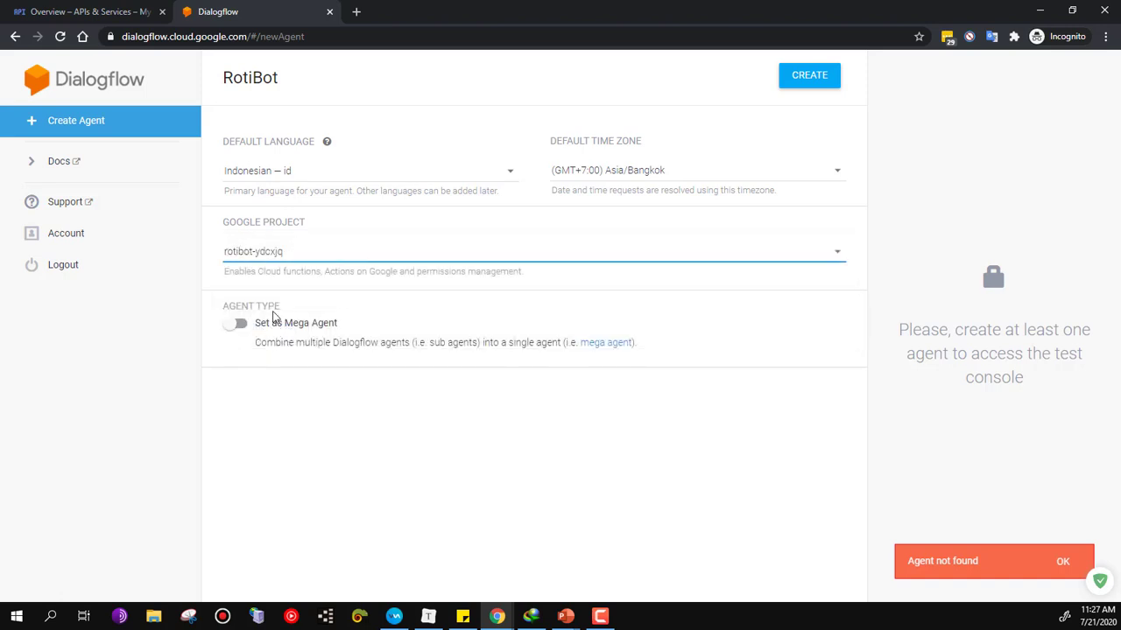
{"action": "left_click", "coordinate": [291, 252]}
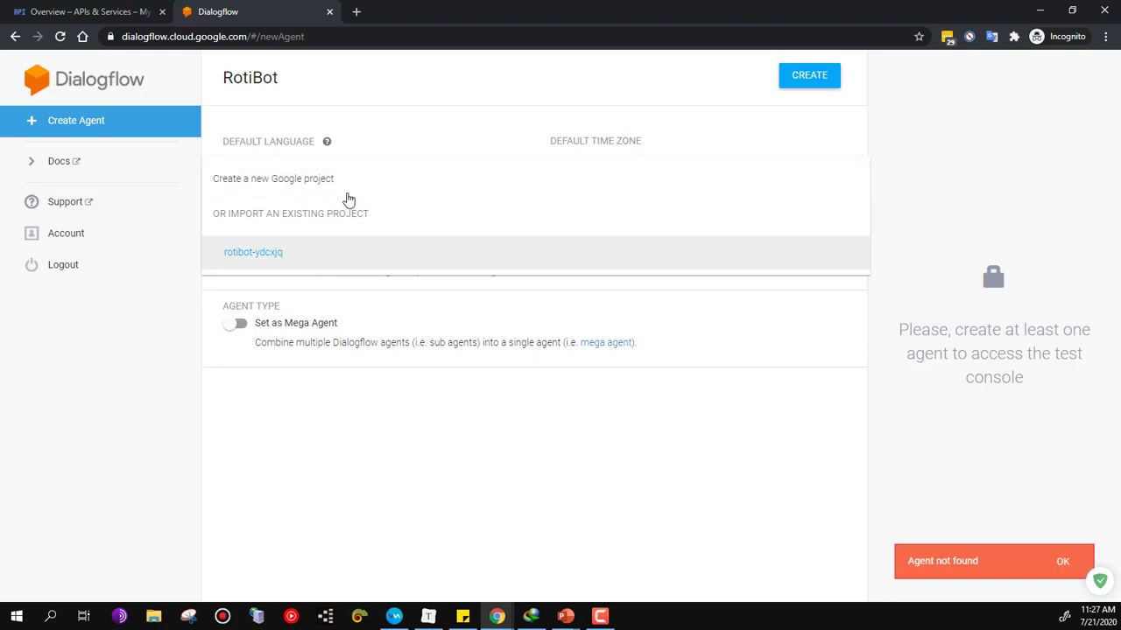
{"action": "left_click", "coordinate": [298, 388]}
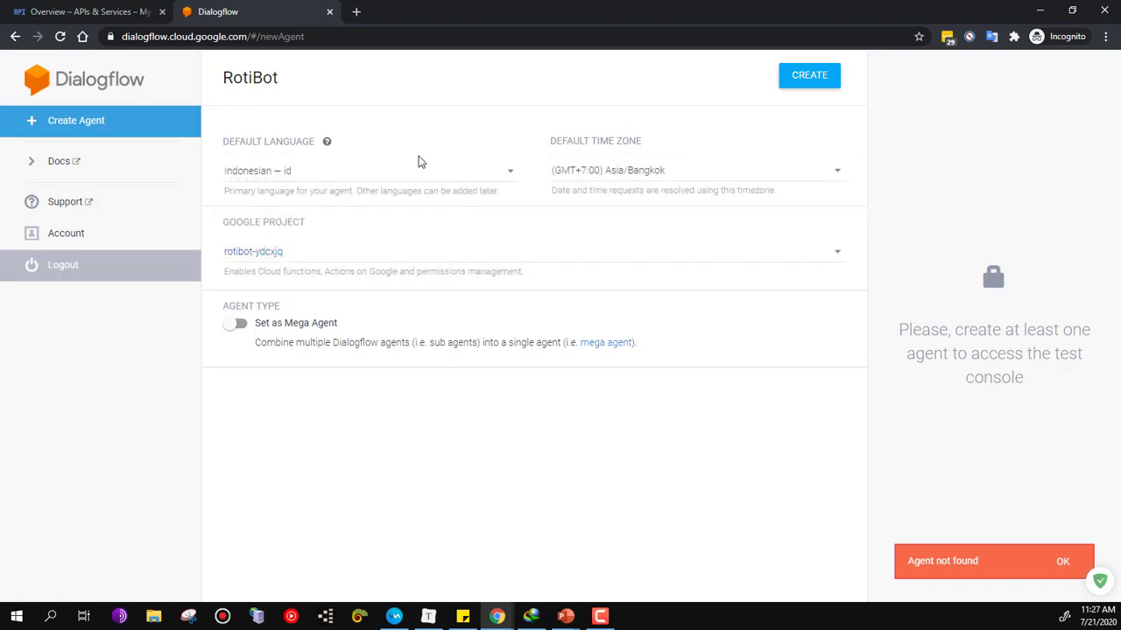
{"action": "left_click", "coordinate": [809, 81]}
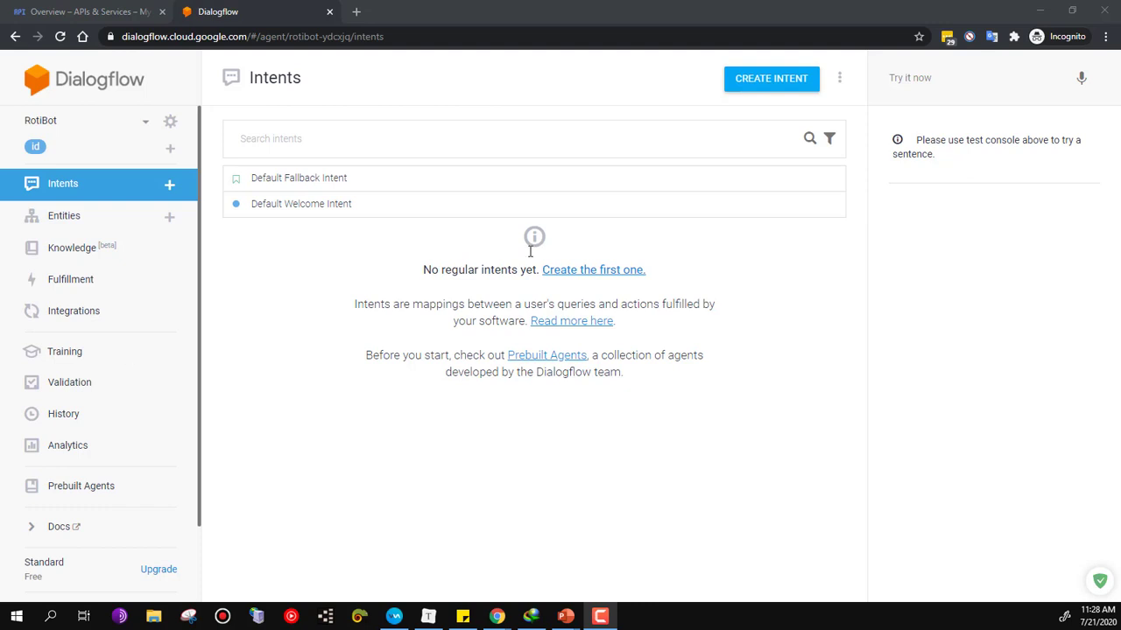
Examine the Default Welcome Intent's events, training phrases, action and parameters, and text responses.
{"action": "left_click", "coordinate": [307, 206]}
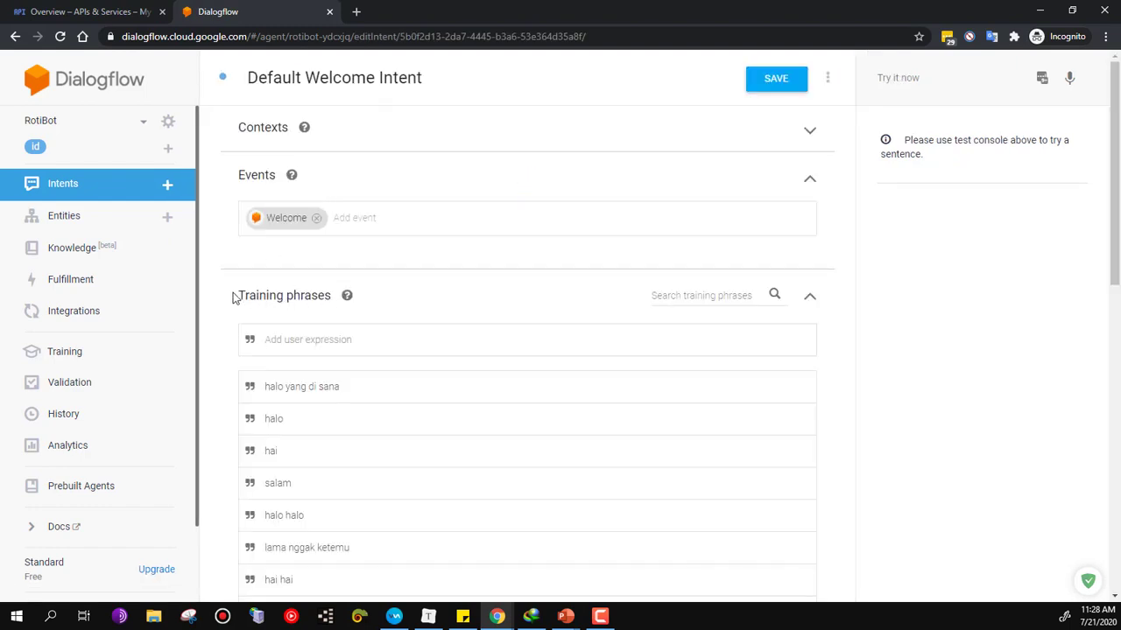
{"action": "scroll", "coordinate": [228, 300], "scroll_direction": "down", "scroll_amount": 2}
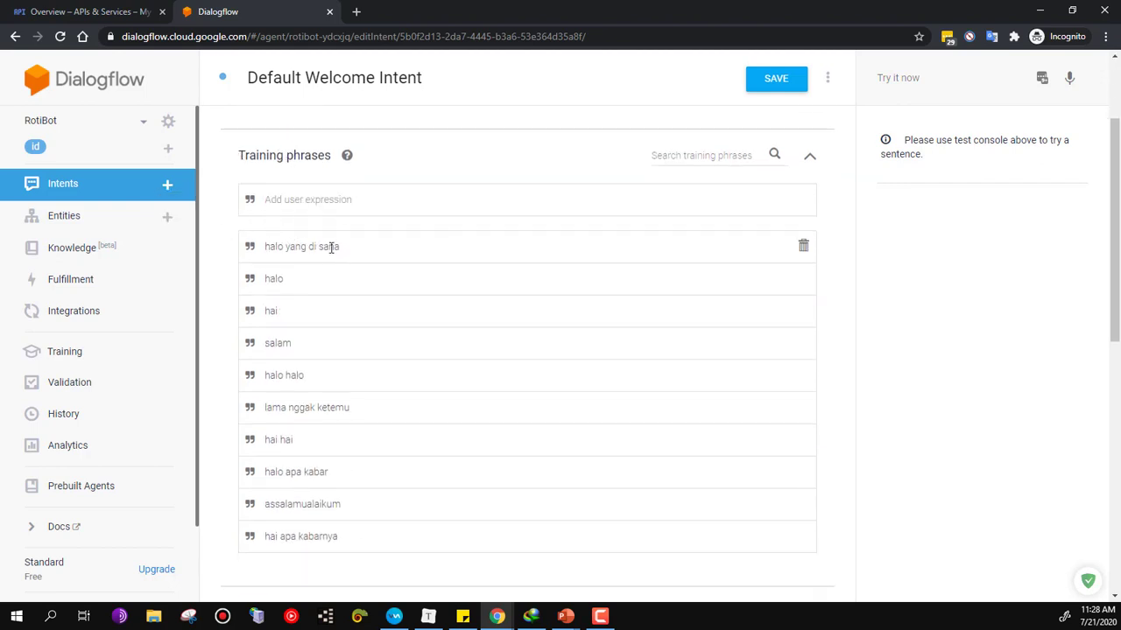
{"action": "scroll", "coordinate": [220, 266], "scroll_direction": "down", "scroll_amount": 3}
{"action": "scroll", "coordinate": [227, 254], "scroll_direction": "up", "scroll_amount": 3}
{"action": "scroll", "coordinate": [232, 242], "scroll_direction": "up", "scroll_amount": 1}
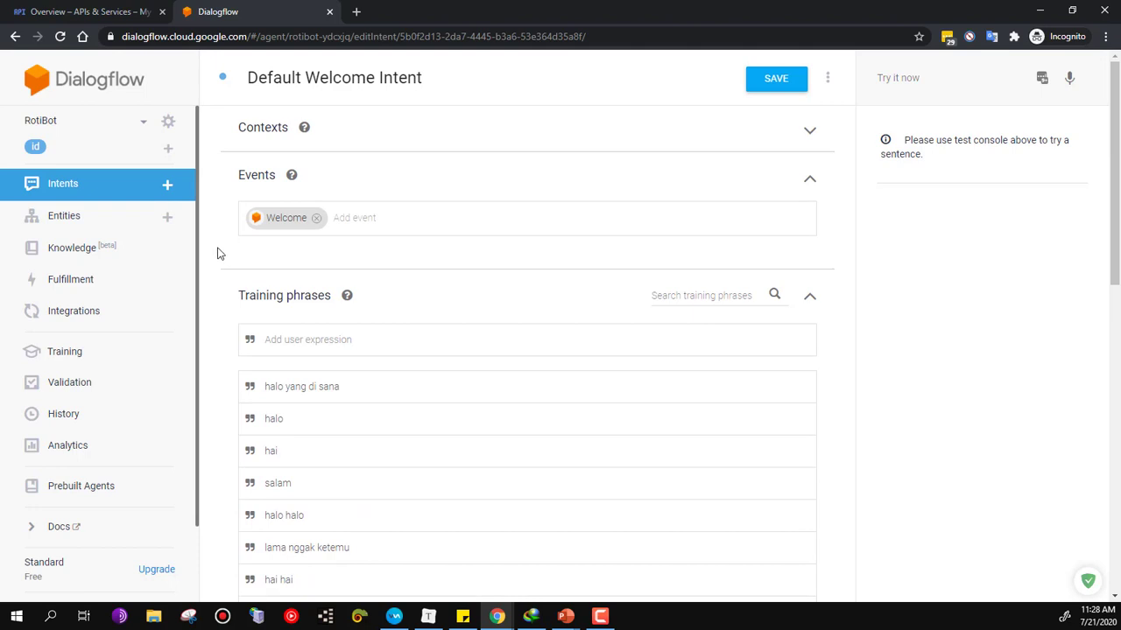
{"action": "scroll", "coordinate": [223, 291], "scroll_direction": "down", "scroll_amount": 2}
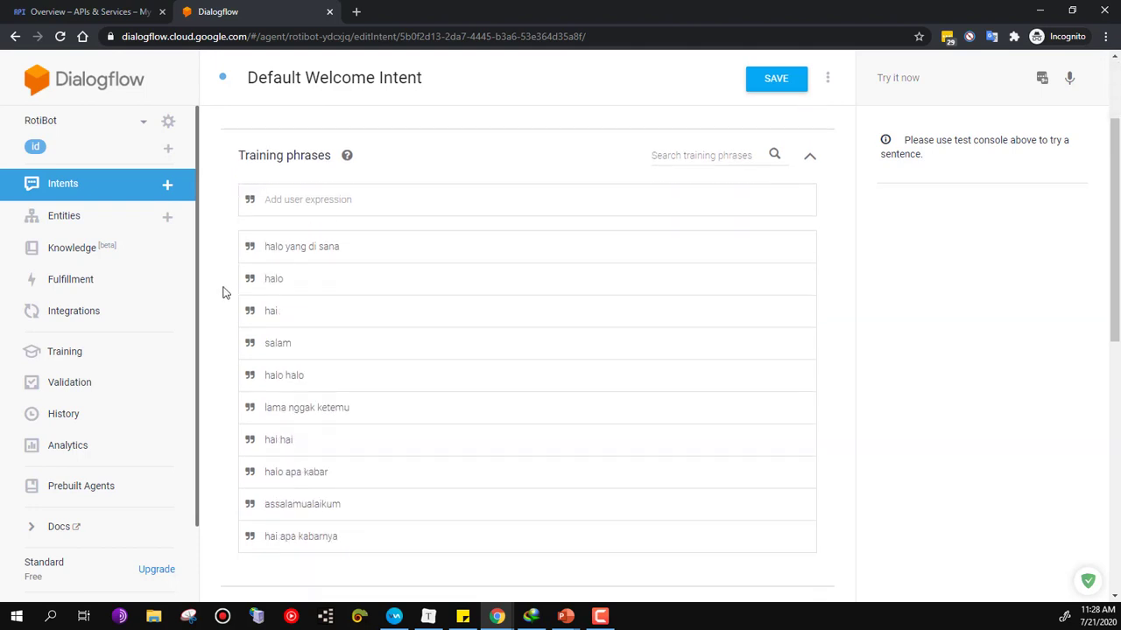
{"action": "scroll", "coordinate": [227, 274], "scroll_direction": "down", "scroll_amount": 7}
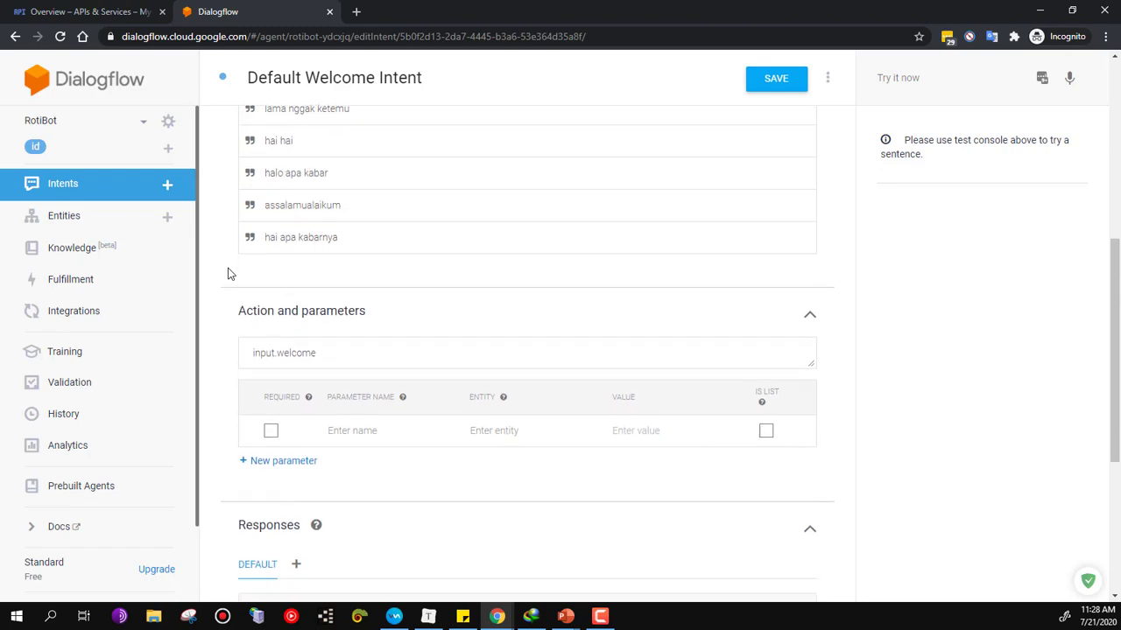
{"action": "scroll", "coordinate": [229, 280], "scroll_direction": "up", "scroll_amount": 8}
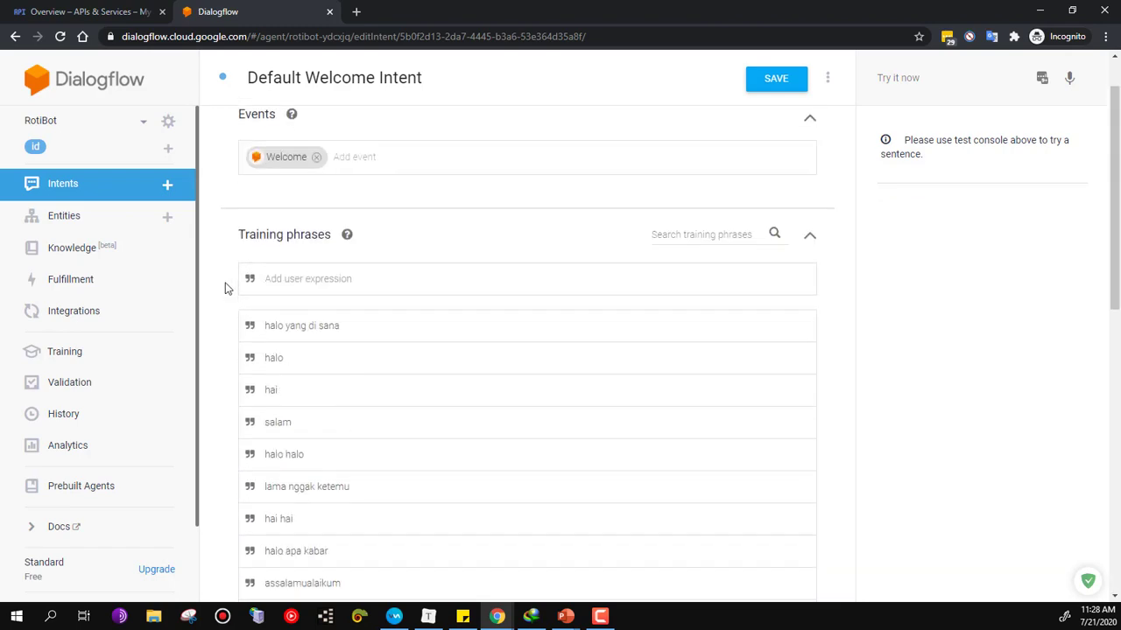
{"action": "scroll", "coordinate": [232, 302], "scroll_direction": "down", "scroll_amount": 8}
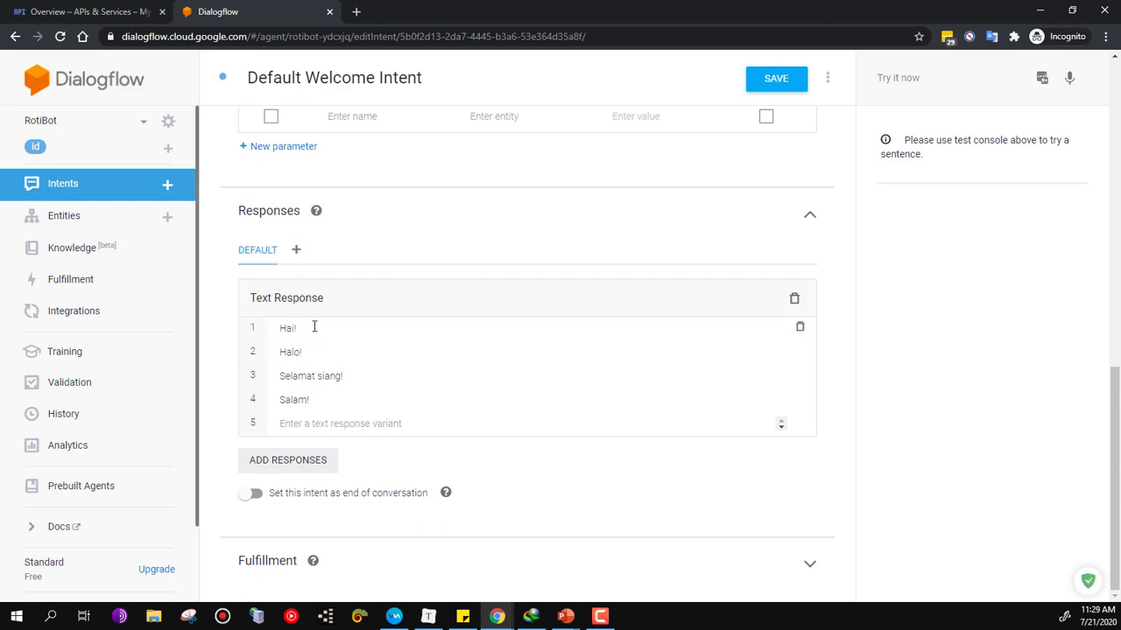
{"action": "scroll", "coordinate": [315, 329], "scroll_direction": "up", "scroll_amount": 10}
Go back to the intents list and reopen the Default Welcome Intent.
{"action": "left_click", "coordinate": [137, 182]}
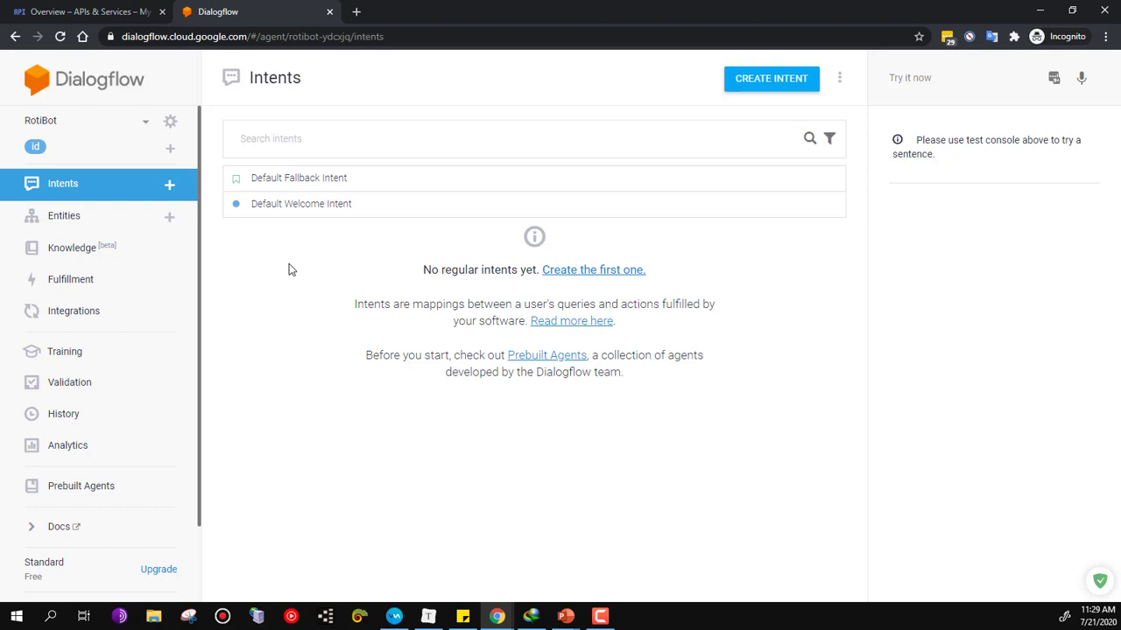
{"action": "left_click", "coordinate": [320, 208]}
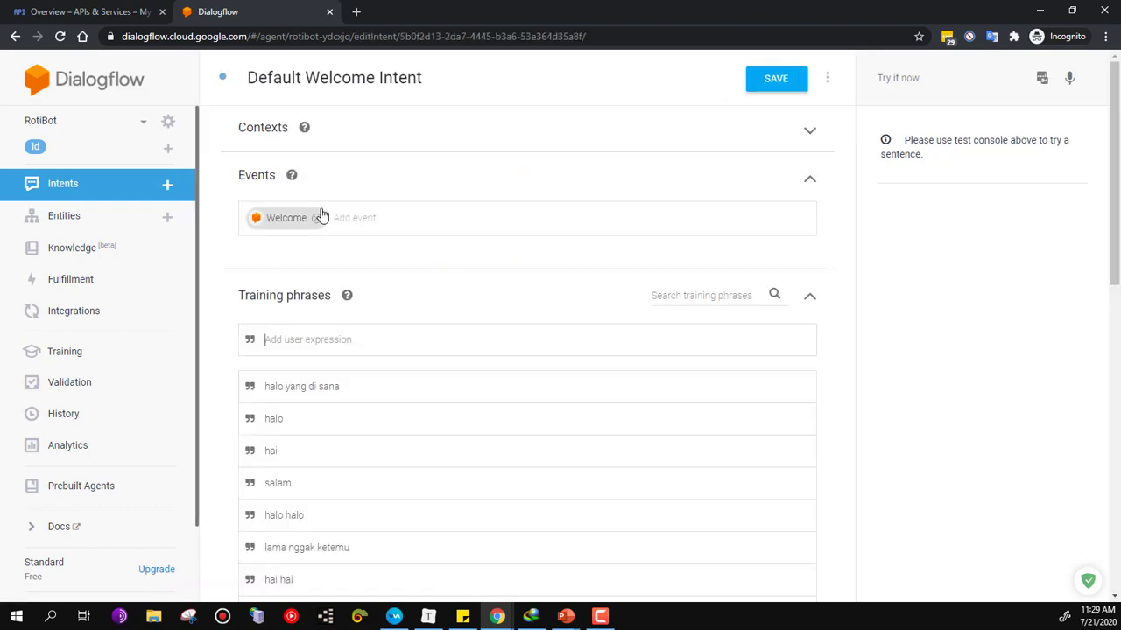
Test the agent with the message "hai" and compare its reply with the Default Welcome Intent's training phrases and text responses.
{"action": "scroll", "coordinate": [298, 368], "scroll_direction": "down", "scroll_amount": 2}
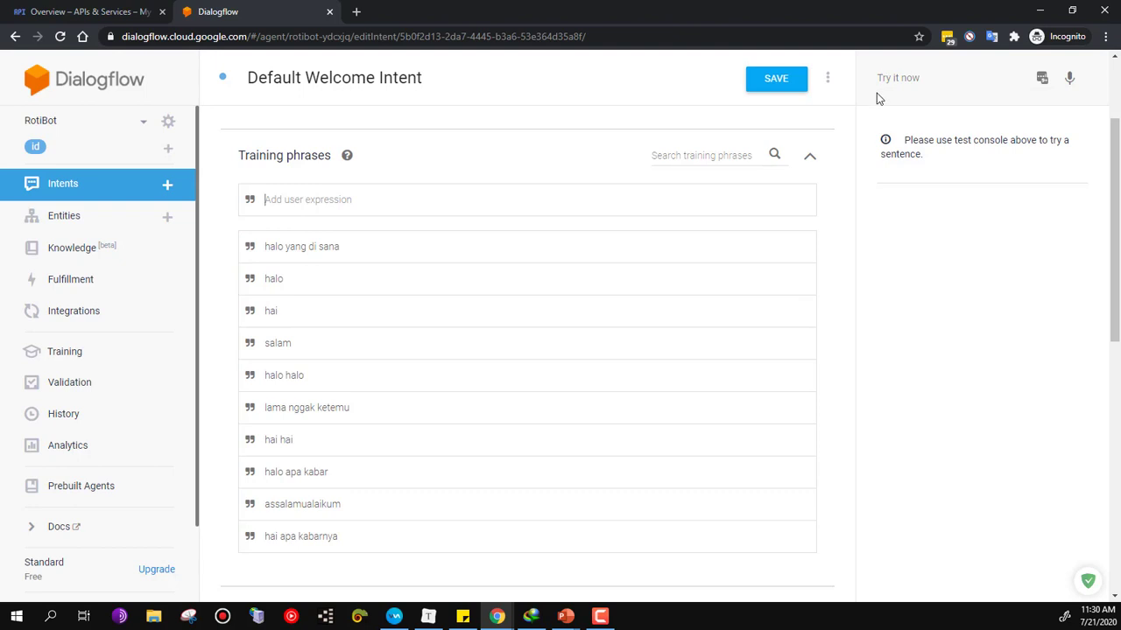
{"action": "left_click", "coordinate": [904, 77]}
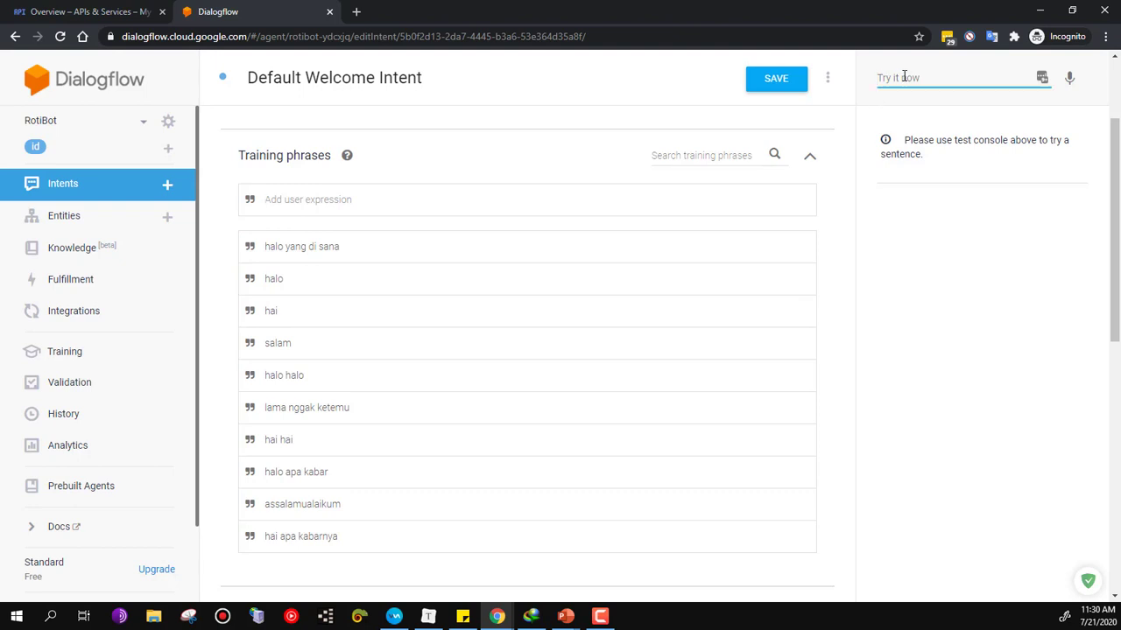
{"action": "type", "text": "hai"}
{"action": "key", "text": "Return"}
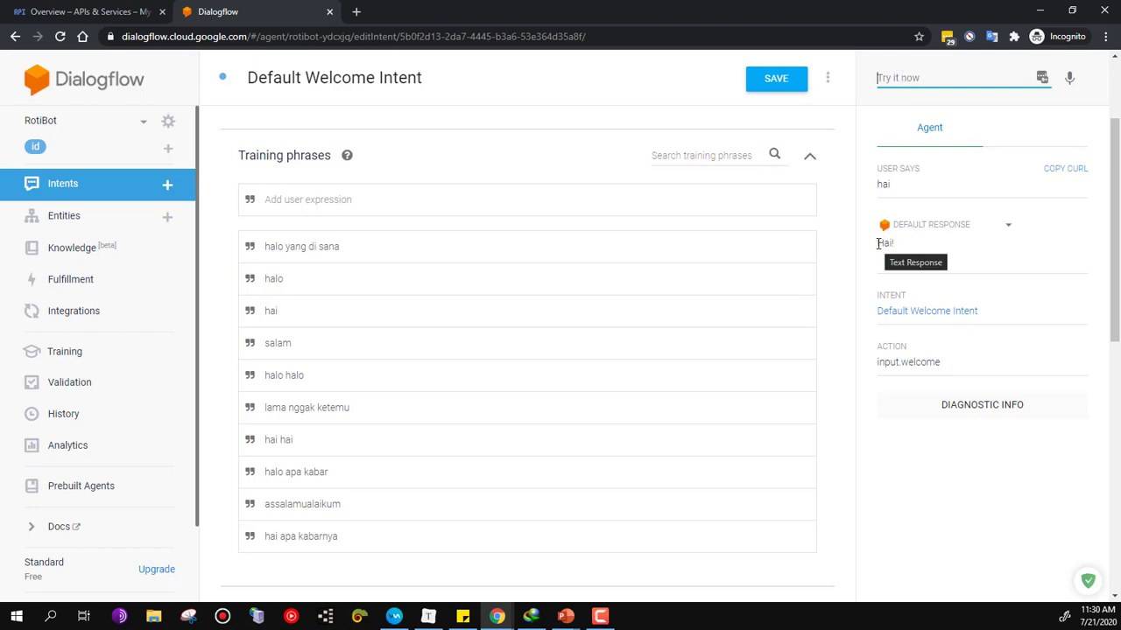
{"action": "scroll", "coordinate": [551, 240], "scroll_direction": "down", "scroll_amount": 1}
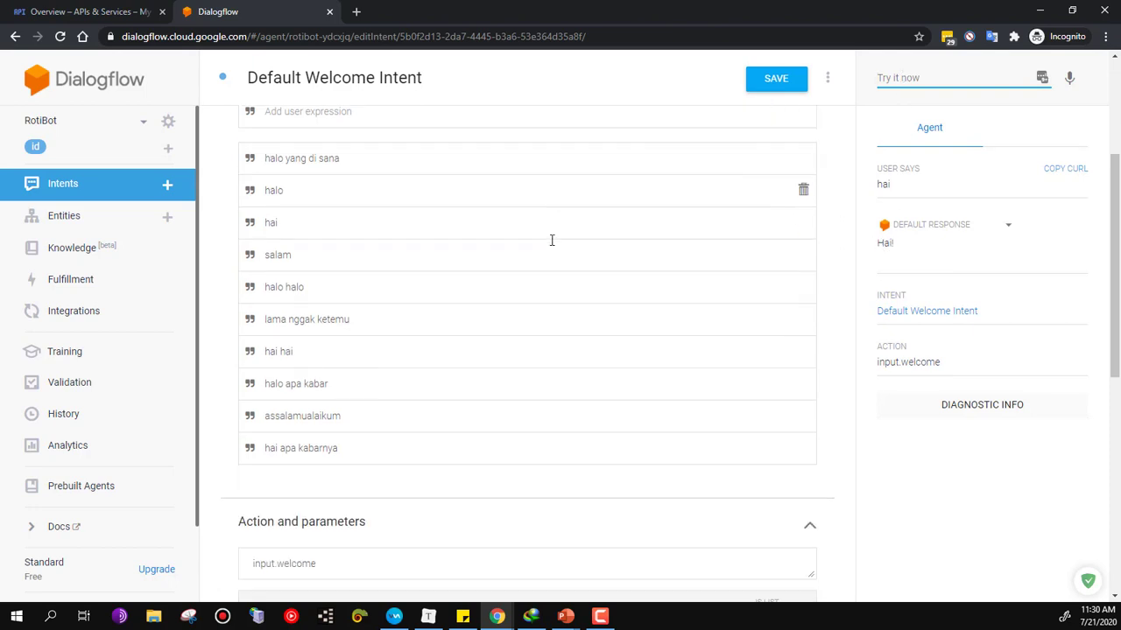
{"action": "scroll", "coordinate": [552, 240], "scroll_direction": "down", "scroll_amount": 6}
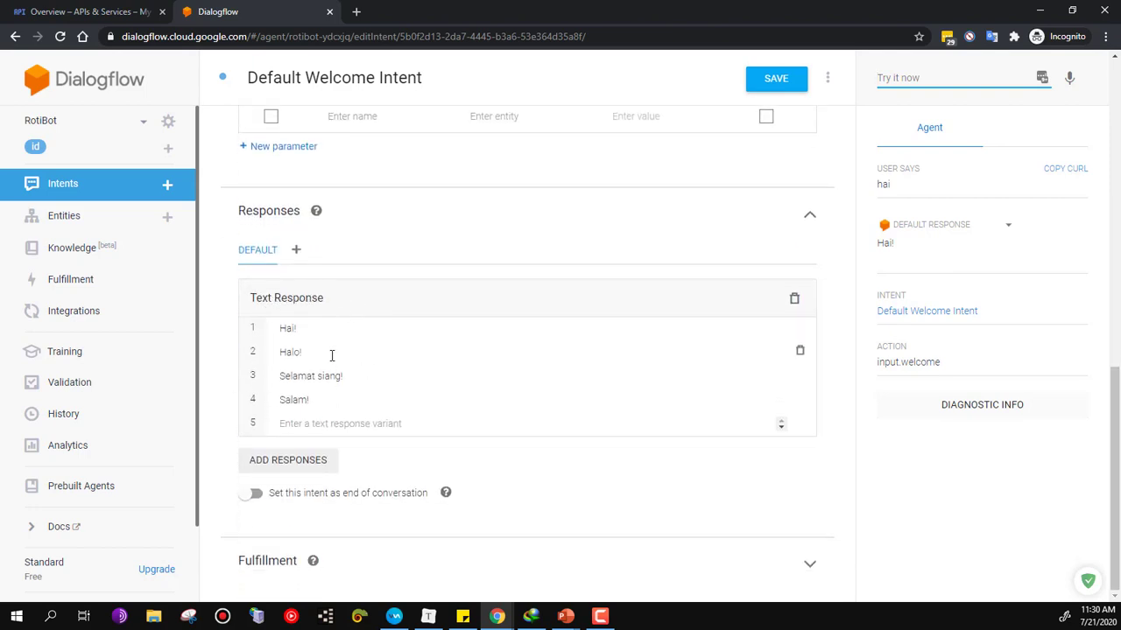
Test the agent with the message "assalamualaikum" and compare its reply with the Default Welcome Intent's text responses.
{"action": "scroll", "coordinate": [430, 323], "scroll_direction": "up", "scroll_amount": 5}
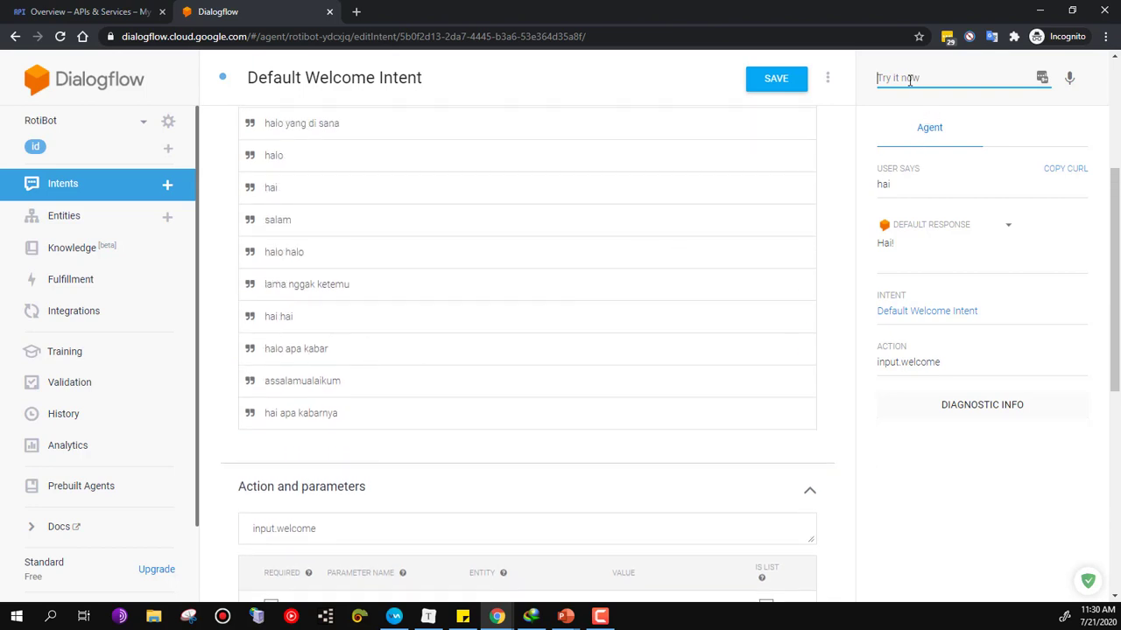
{"action": "type", "text": "assalamualaikum"}
{"action": "key", "text": "Return"}
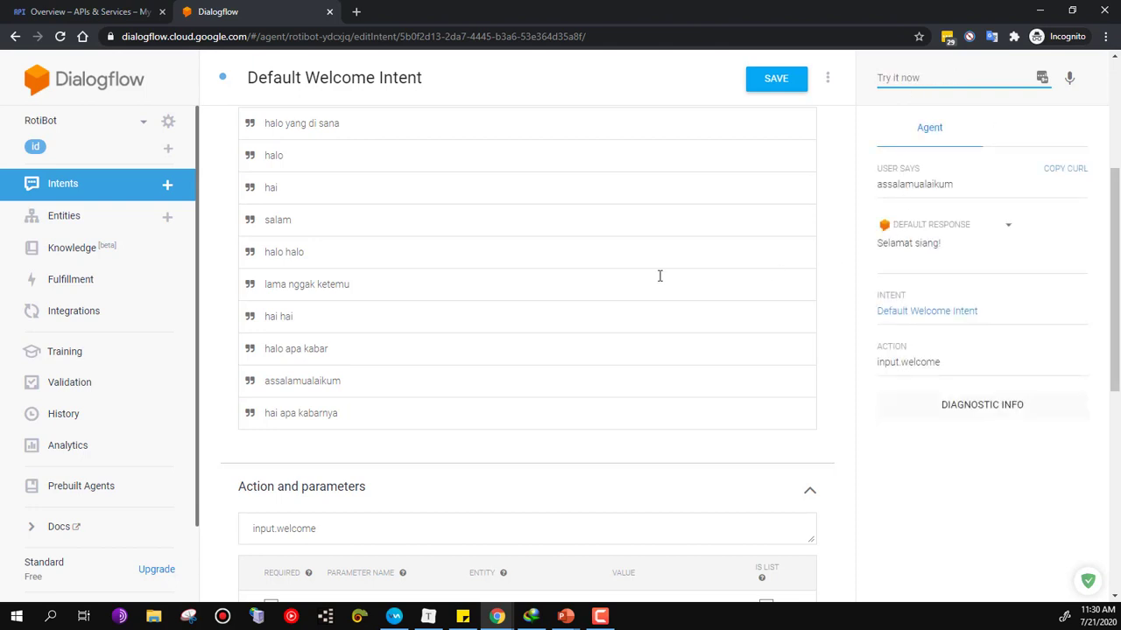
{"action": "scroll", "coordinate": [342, 365], "scroll_direction": "down", "scroll_amount": 6}
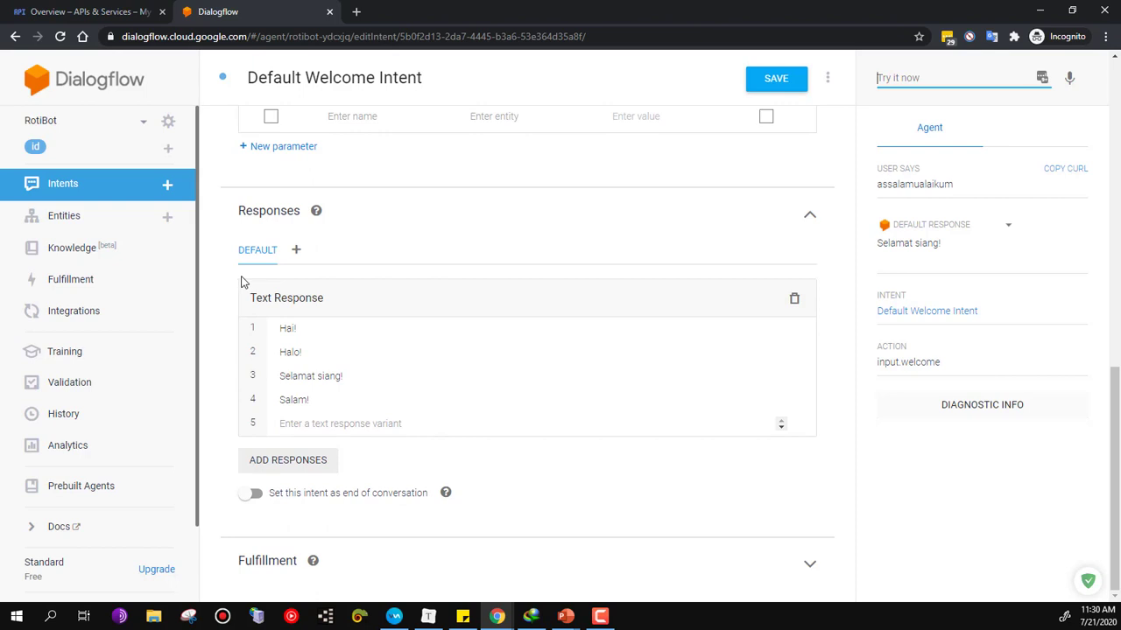
{"action": "scroll", "coordinate": [218, 283], "scroll_direction": "up", "scroll_amount": 8}
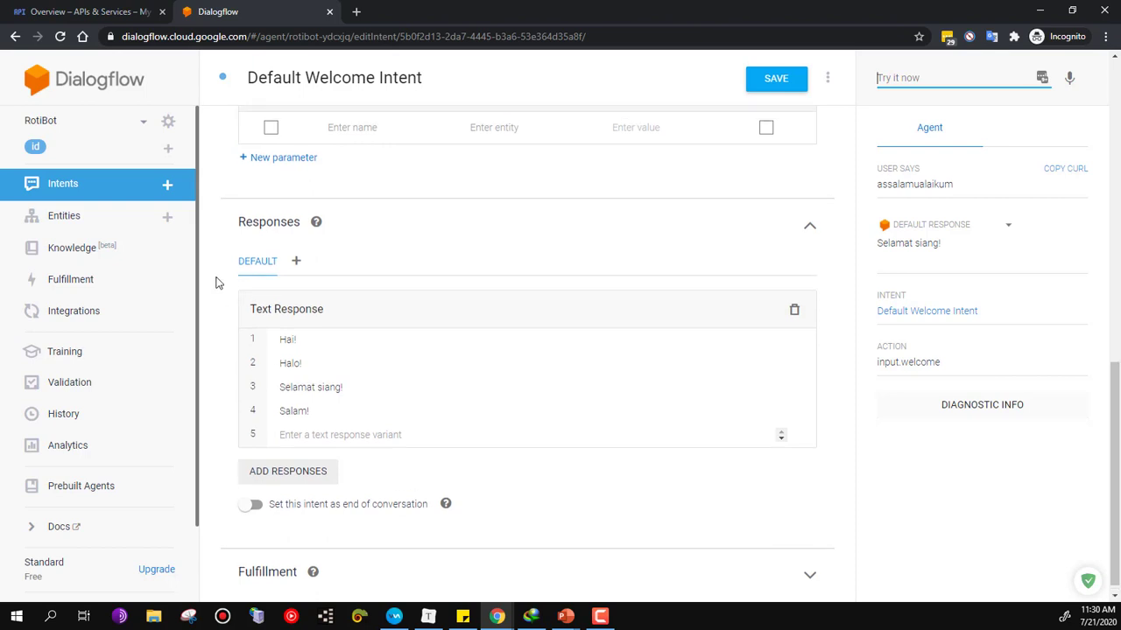
{"action": "scroll", "coordinate": [218, 283], "scroll_direction": "up", "scroll_amount": 2}
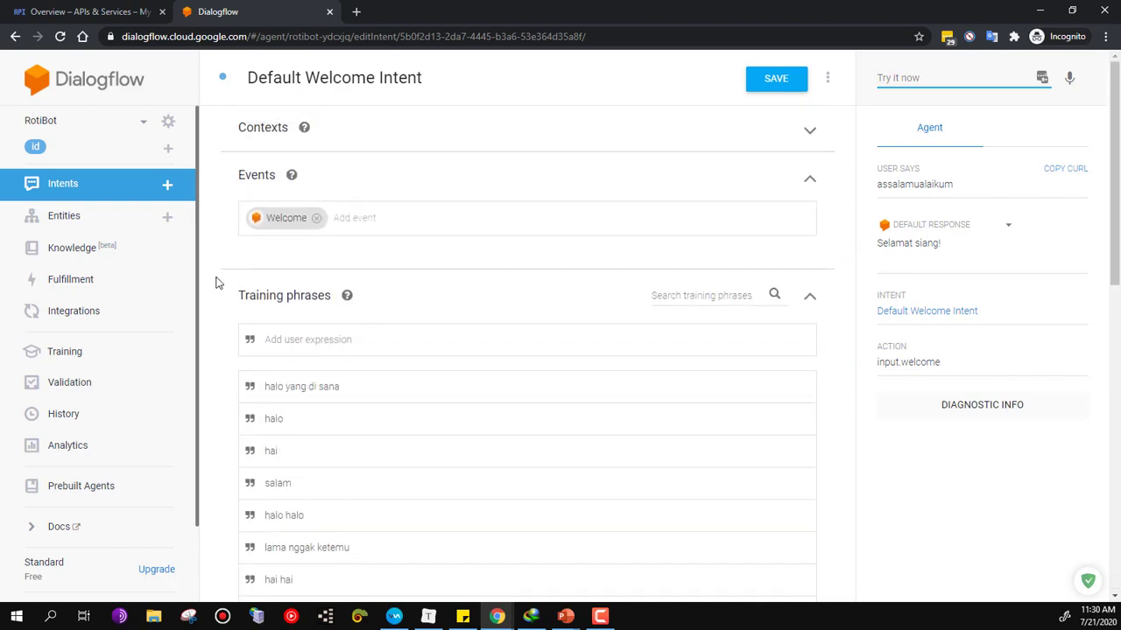
Open the Default Fallback Intent and test the agent with the unmatched message "Beli".
{"action": "left_click", "coordinate": [94, 184]}
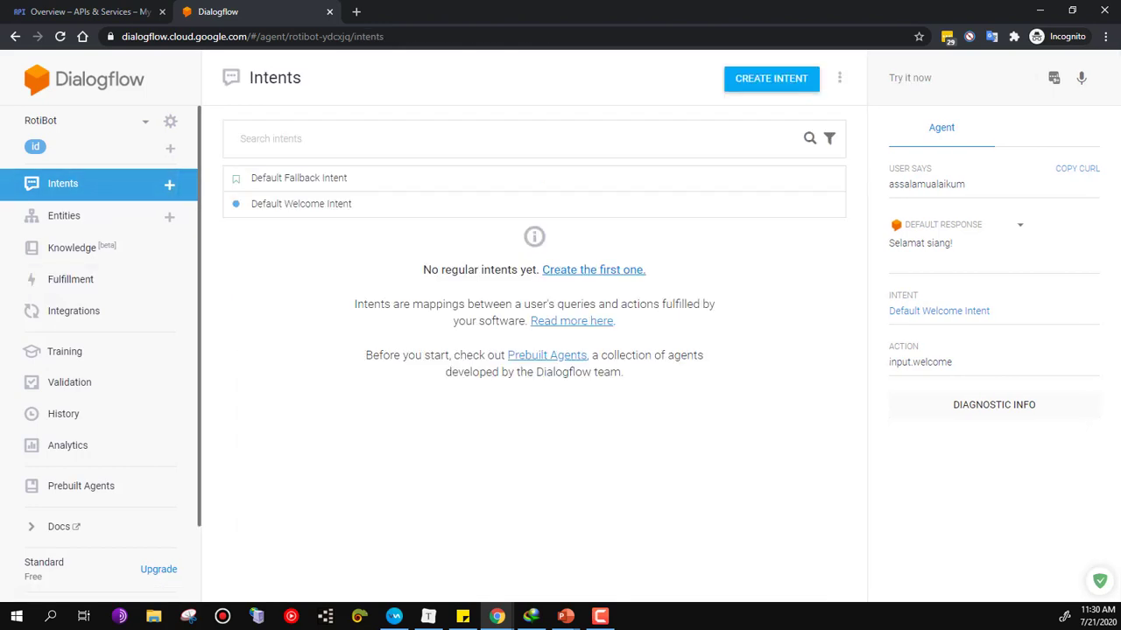
{"action": "left_click", "coordinate": [327, 187]}
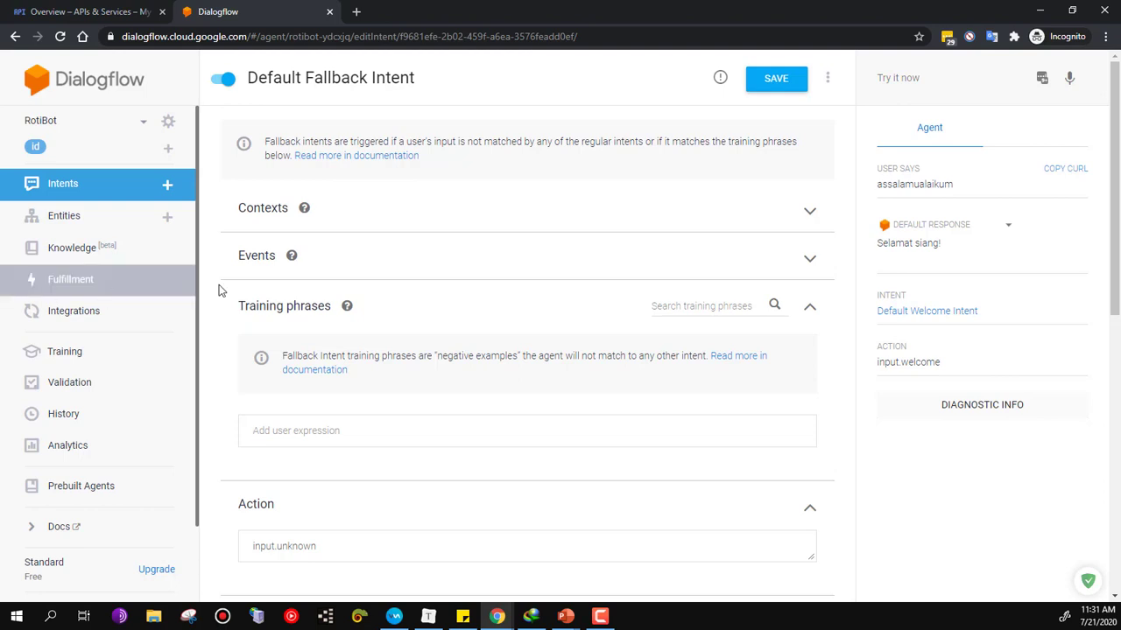
{"action": "left_click", "coordinate": [903, 76]}
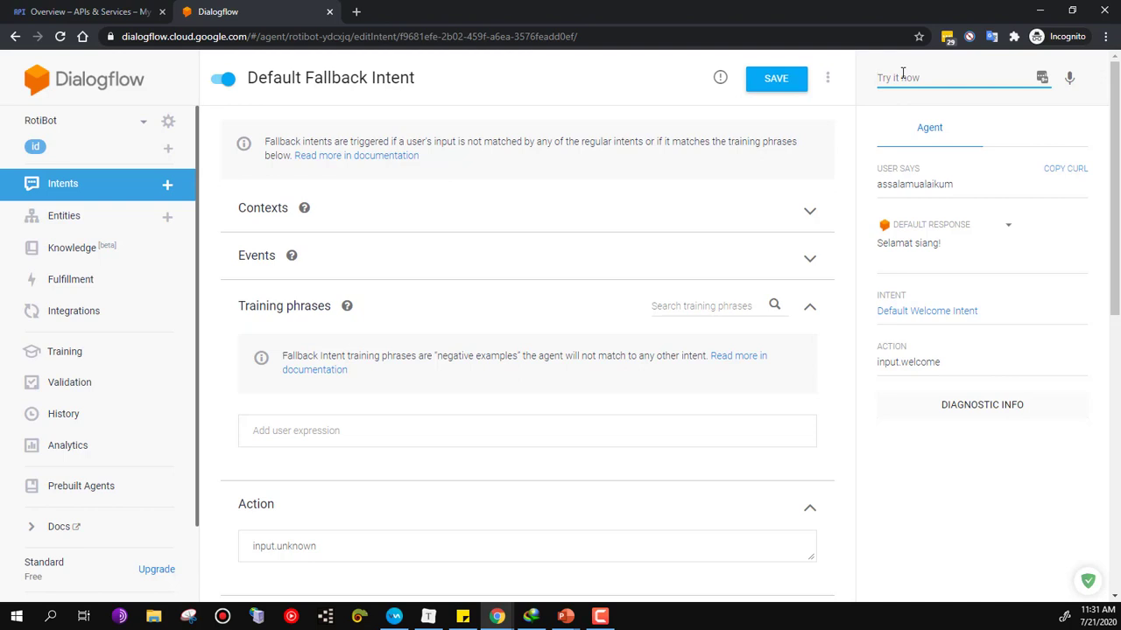
{"action": "left_click", "coordinate": [902, 76]}
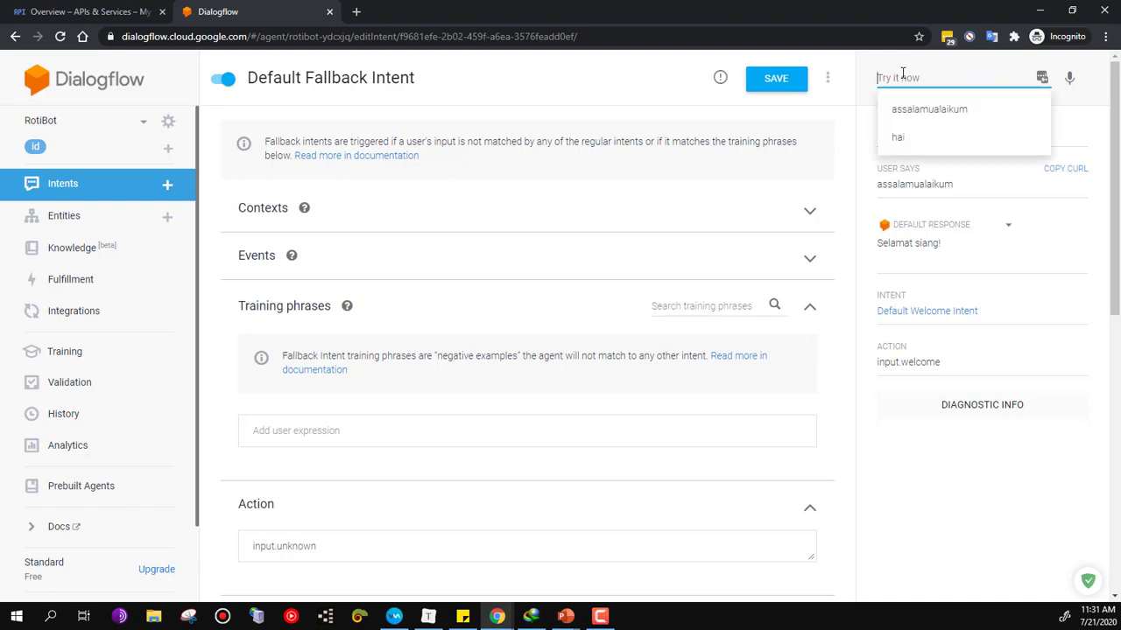
{"action": "type", "text": "Beli"}
{"action": "key", "text": "Return"}
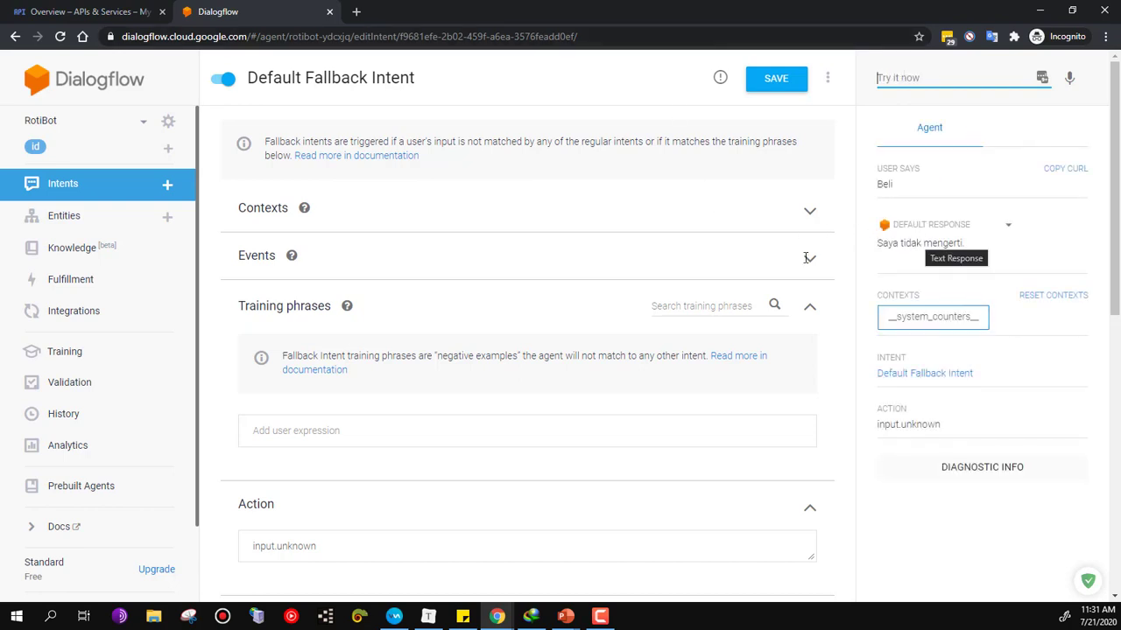
{"action": "scroll", "coordinate": [387, 310], "scroll_direction": "down", "scroll_amount": 5}
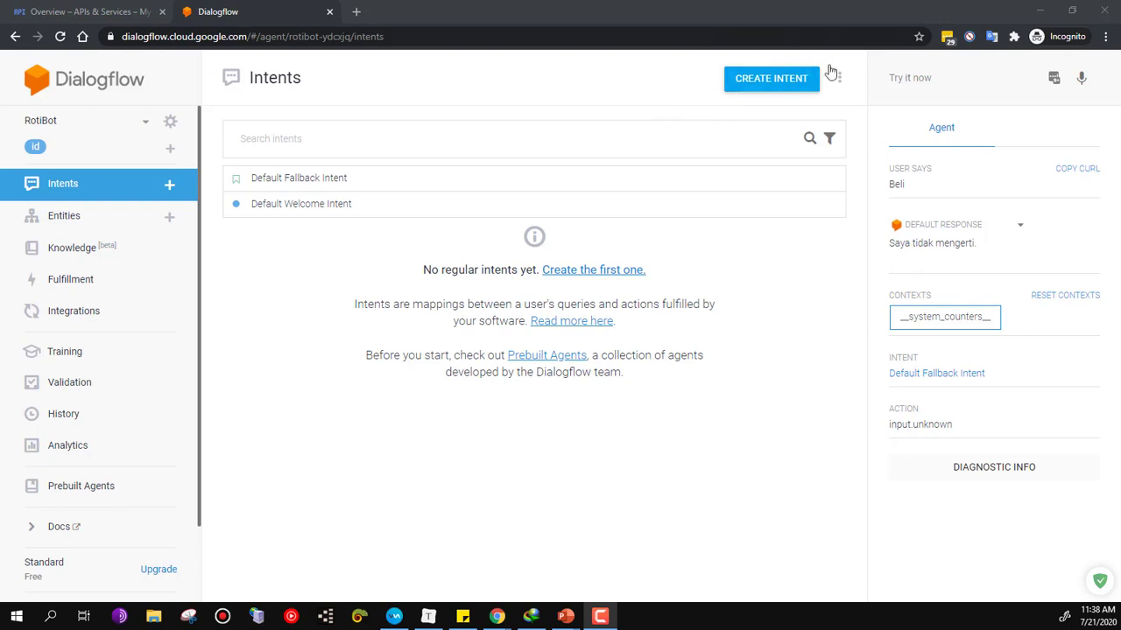
Start a new intent from the intents list and name it open.roti.
{"action": "left_click", "coordinate": [788, 85]}
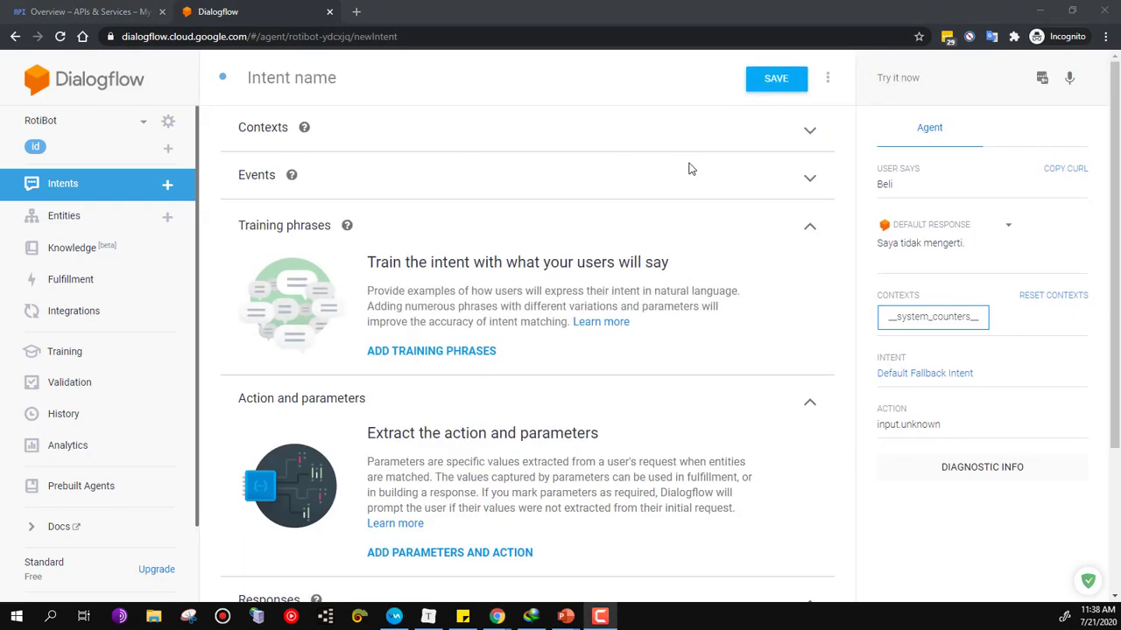
{"action": "left_click", "coordinate": [280, 78]}
{"action": "left_click", "coordinate": [280, 78]}
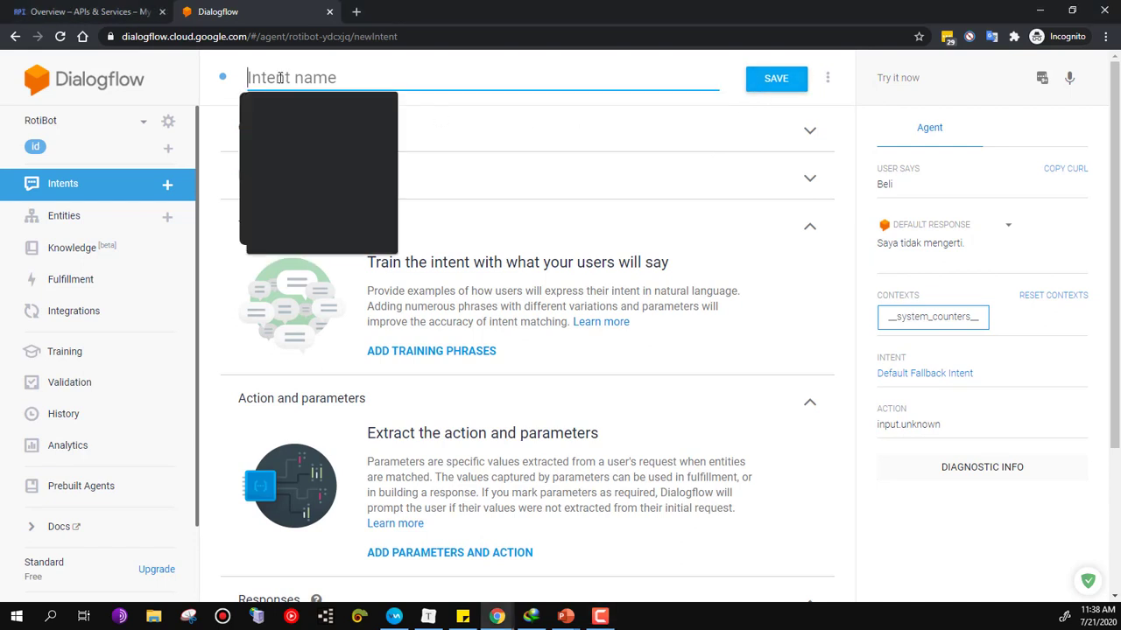
{"action": "type", "text": "open"}
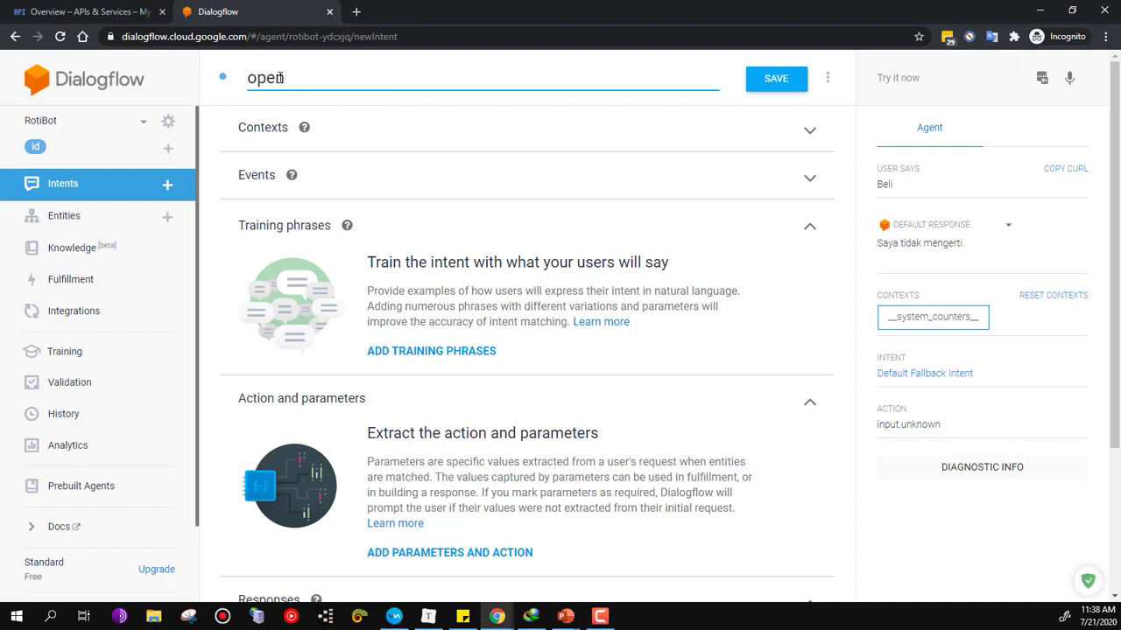
{"action": "type", "text": ".roti"}
{"action": "double_click", "coordinate": [325, 77]}
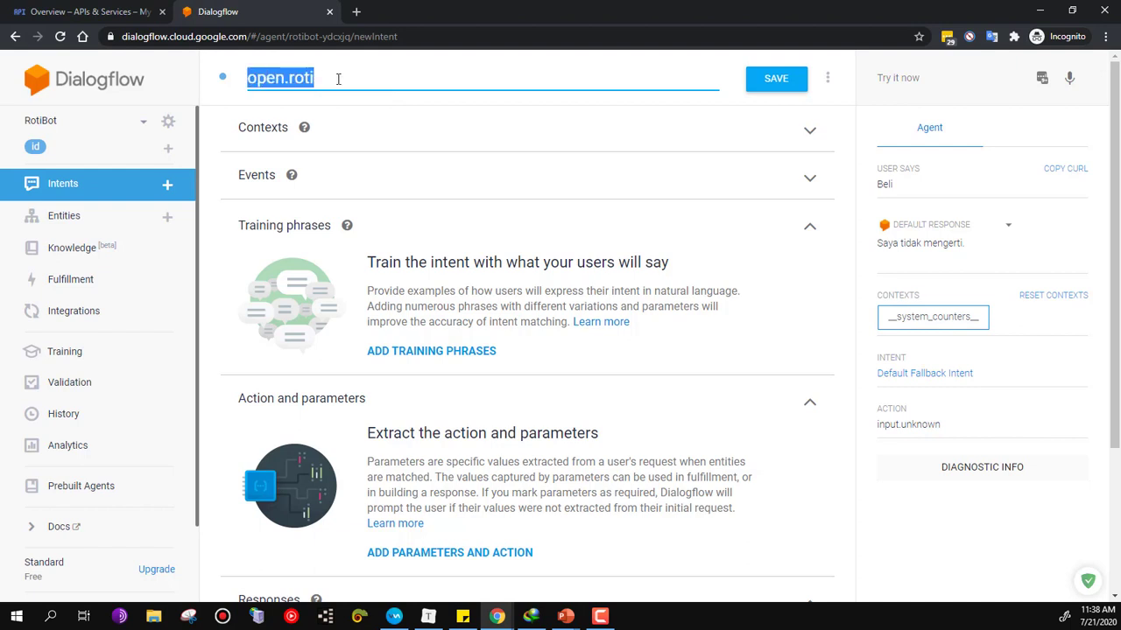
{"action": "left_click", "coordinate": [338, 77]}
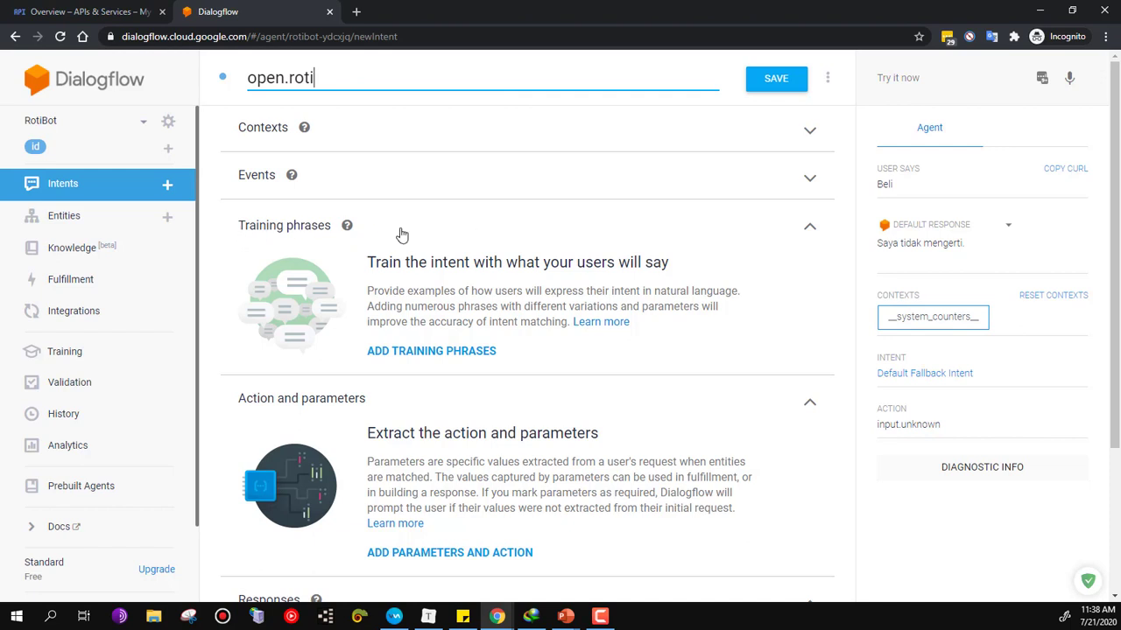
Add the training phrase "Jam berapa kamu buka ?" to the open.roti intent and clear the leftover entry text.
{"action": "left_click", "coordinate": [404, 354]}
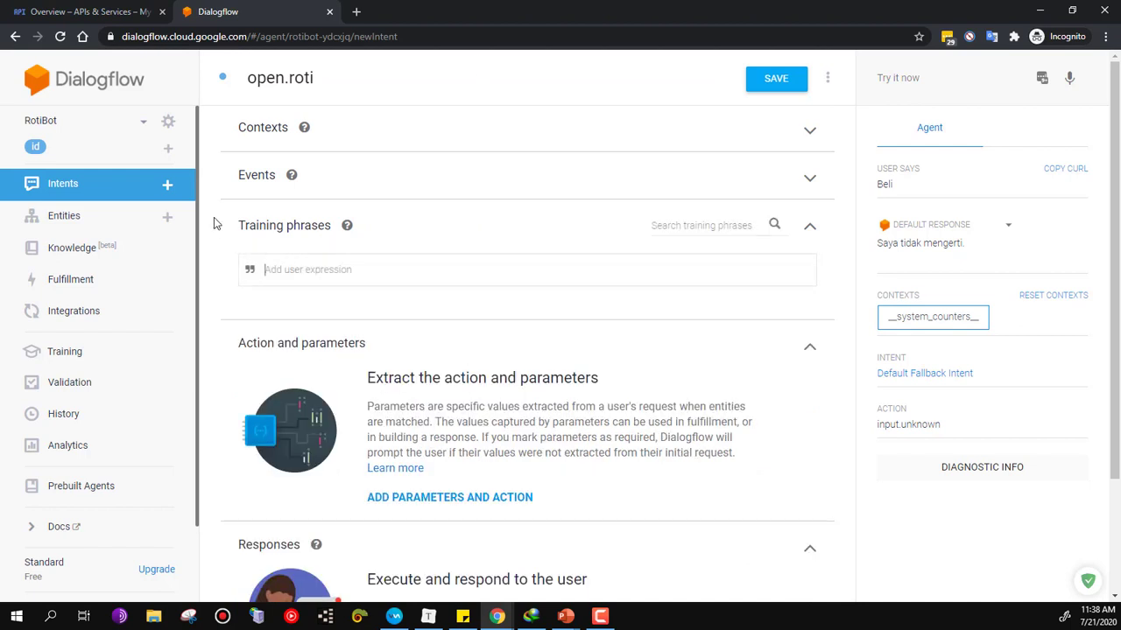
{"action": "type", "text": "r"}
{"action": "key", "text": "BackSpace"}
{"action": "type", "text": "roti"}
{"action": "key", "text": "BackSpace"}
{"action": "key", "text": "BackSpace"}
{"action": "key", "text": "BackSpace"}
{"action": "key", "text": "BackSpace"}
{"action": "type", "text": "Jam berapa"}
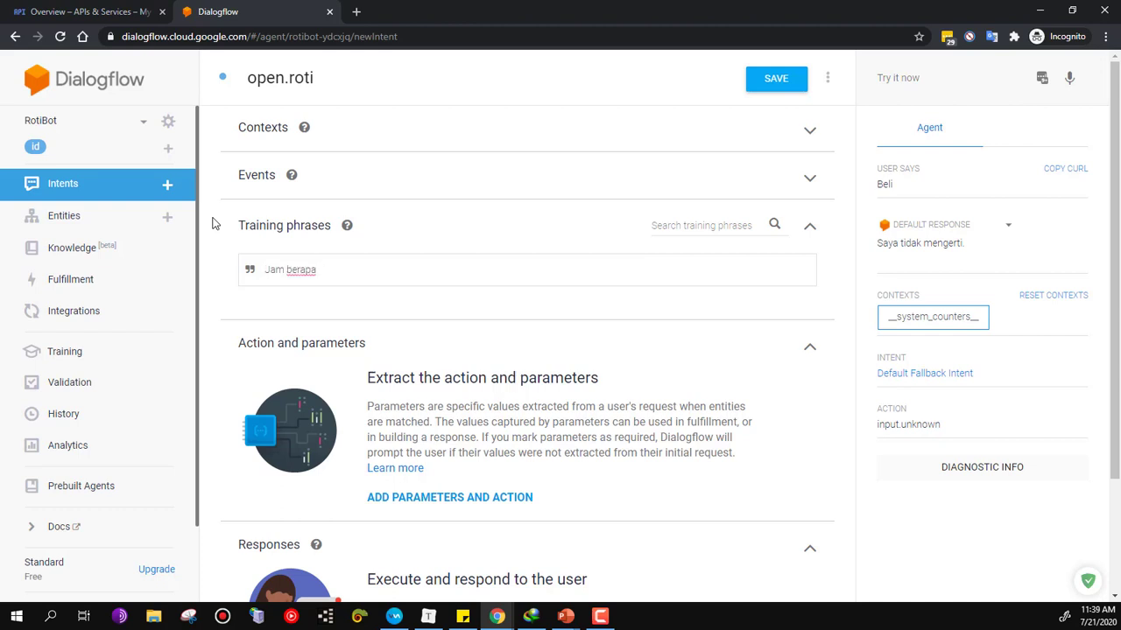
{"action": "type", "text": " kamu buka ?"}
{"action": "key", "text": "Return"}
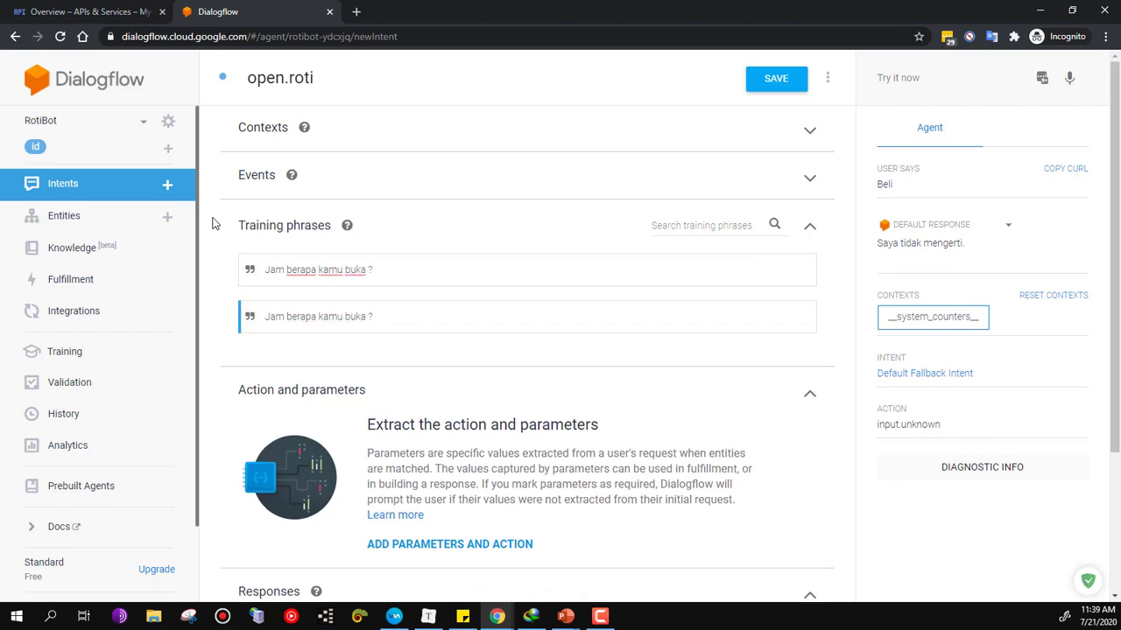
{"action": "key", "text": "ctrl+a"}
{"action": "key", "text": "BackSpace"}
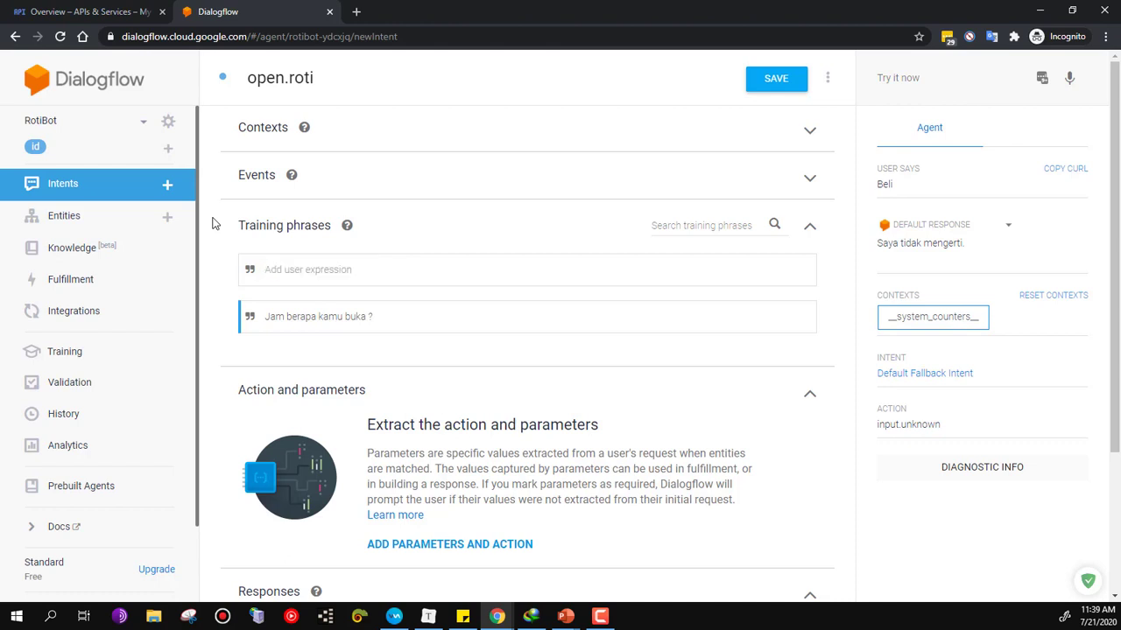
Add the training phrases "Apakah kamu buka hari ini ?" and "Jam berapa kamu tutup ?" to the open.roti intent.
{"action": "type", "text": "Apakah kamu buka h"}
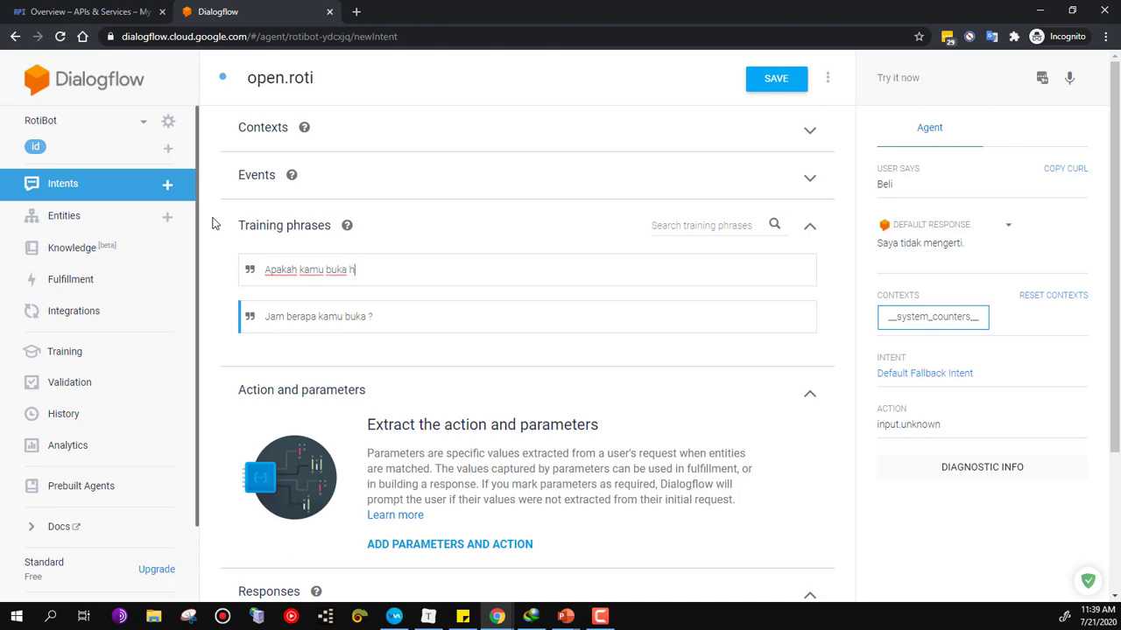
{"action": "type", "text": "ari ini ?"}
{"action": "key", "text": "Return"}
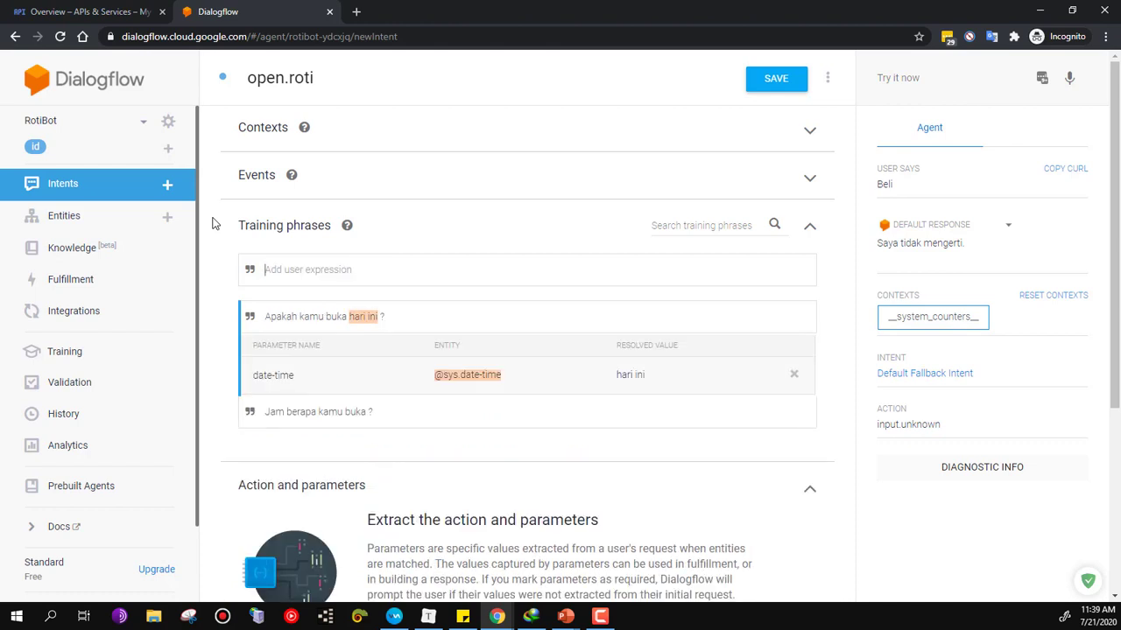
{"action": "type", "text": "Jam berapa kamu tutup ?"}
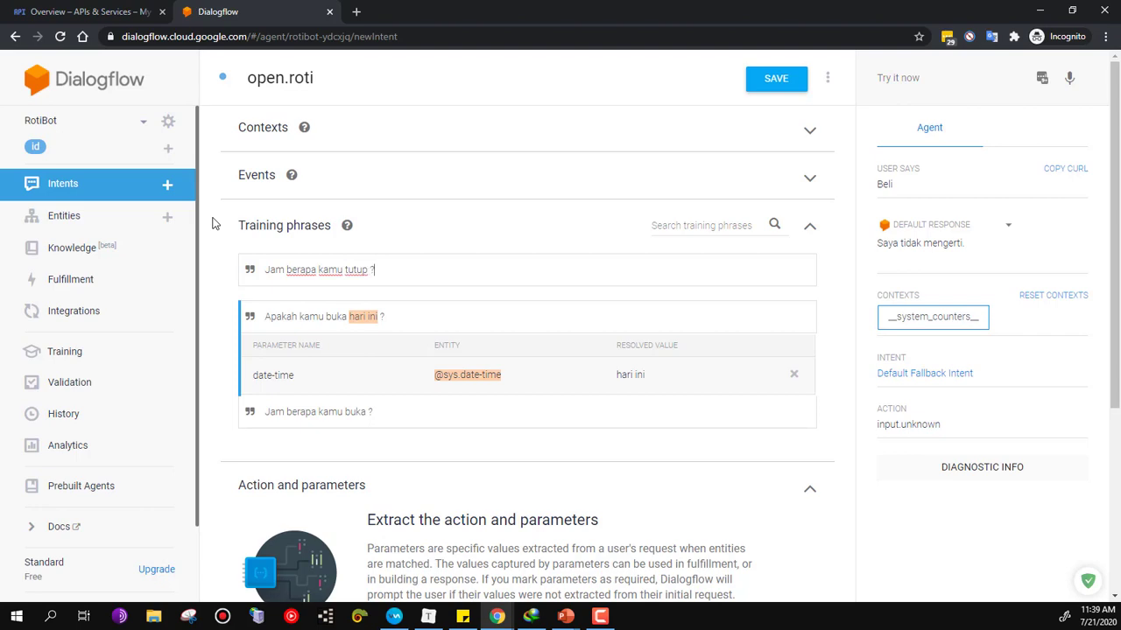
{"action": "key", "text": "Return"}
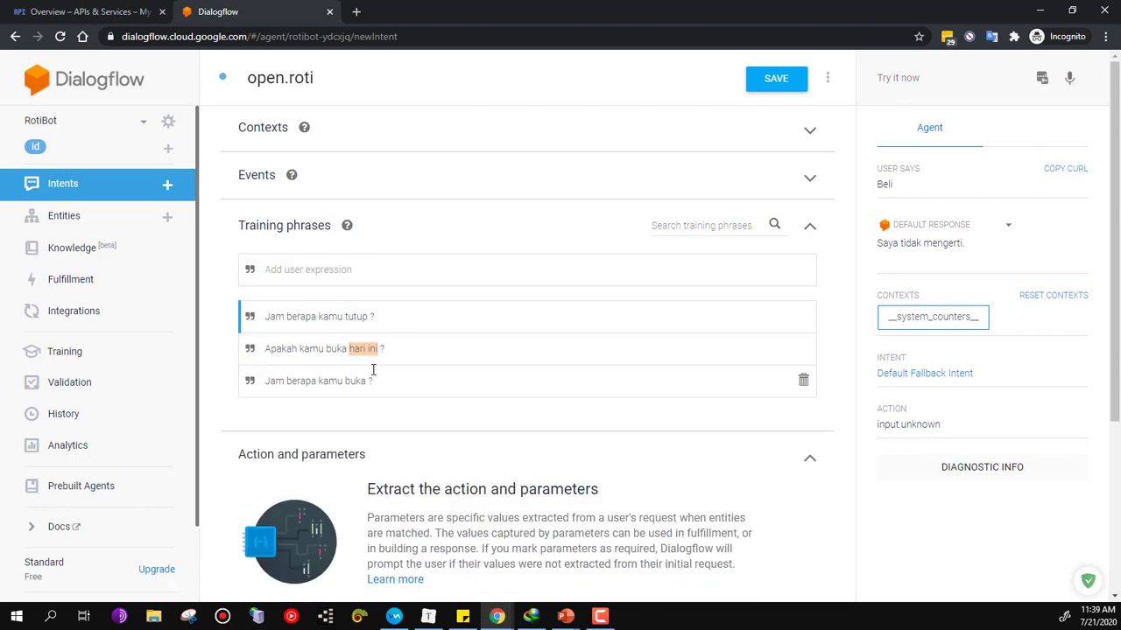
Add the text response "Kami buka setiap hari pukul 8 pagi sampai dengan 8 malam. Ada yang bisa saya bantu ?" to the open.roti intent.
{"action": "scroll", "coordinate": [373, 370], "scroll_direction": "down", "scroll_amount": 3}
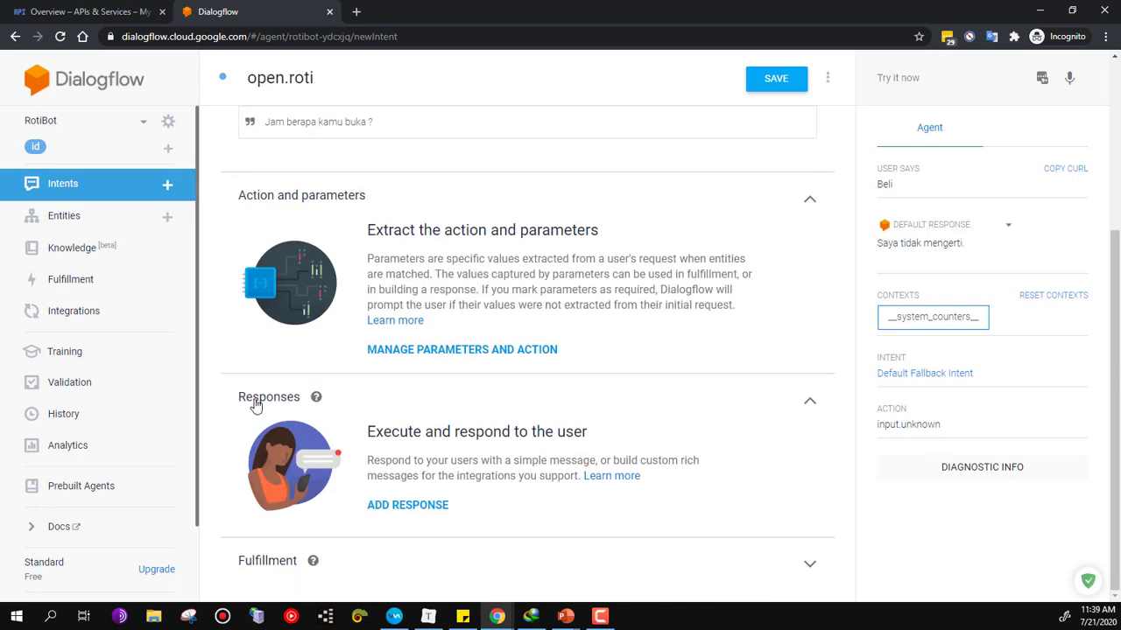
{"action": "left_click", "coordinate": [389, 507]}
{"action": "scroll", "coordinate": [442, 407], "scroll_direction": "down", "scroll_amount": 1}
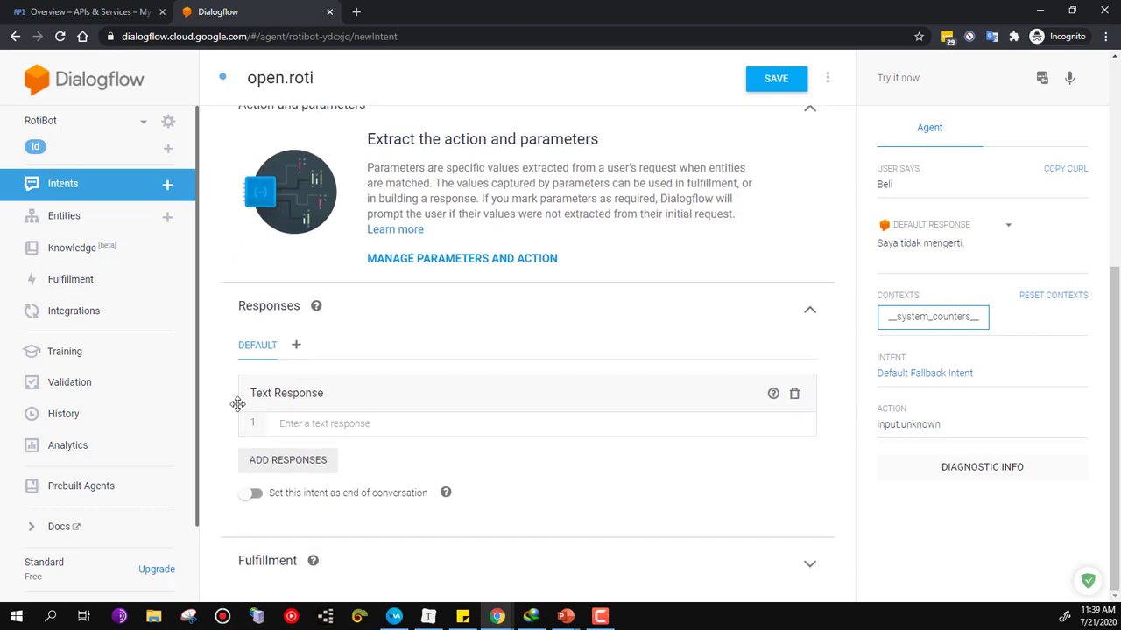
{"action": "type", "text": "Kami buka s"}
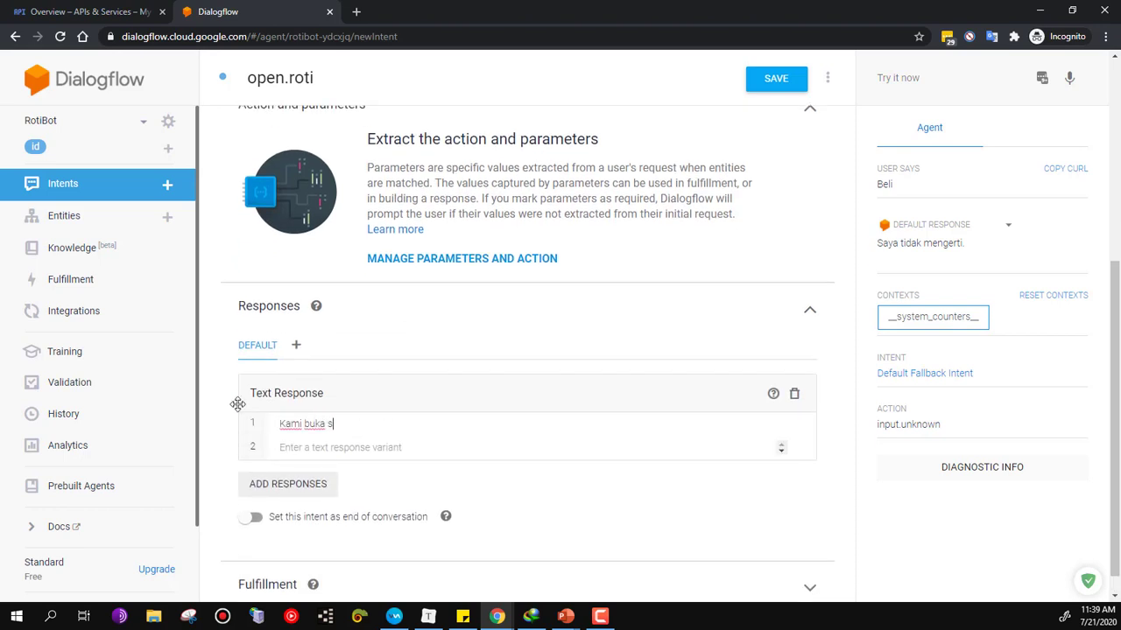
{"action": "type", "text": "etiap hari pukul 8 pagi sampai "}
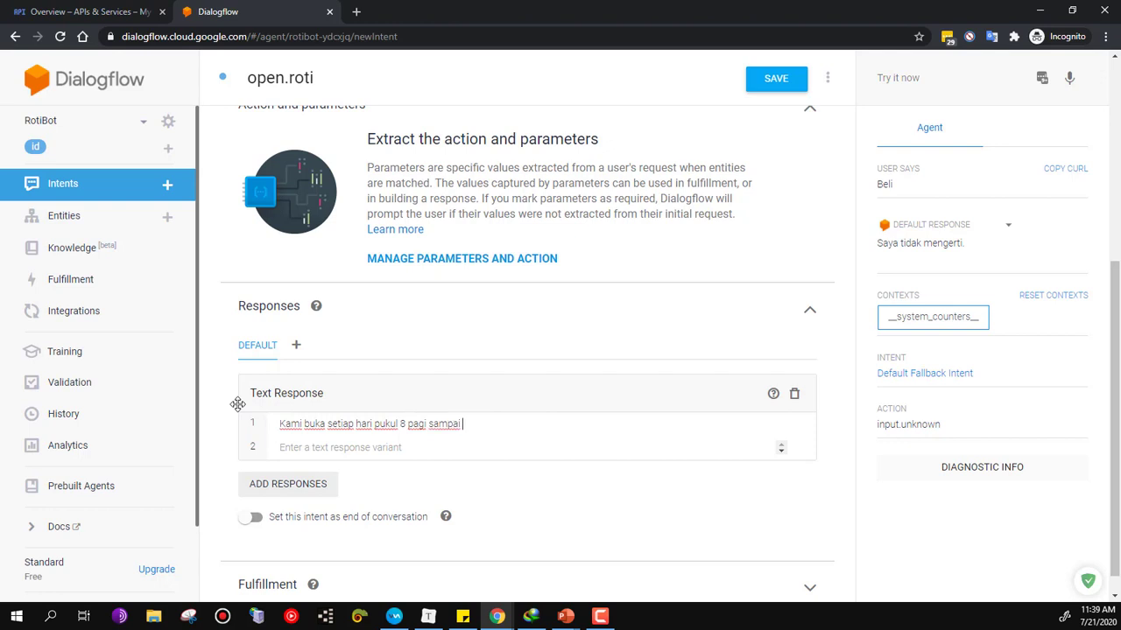
{"action": "type", "text": "dengan 8 malam. "}
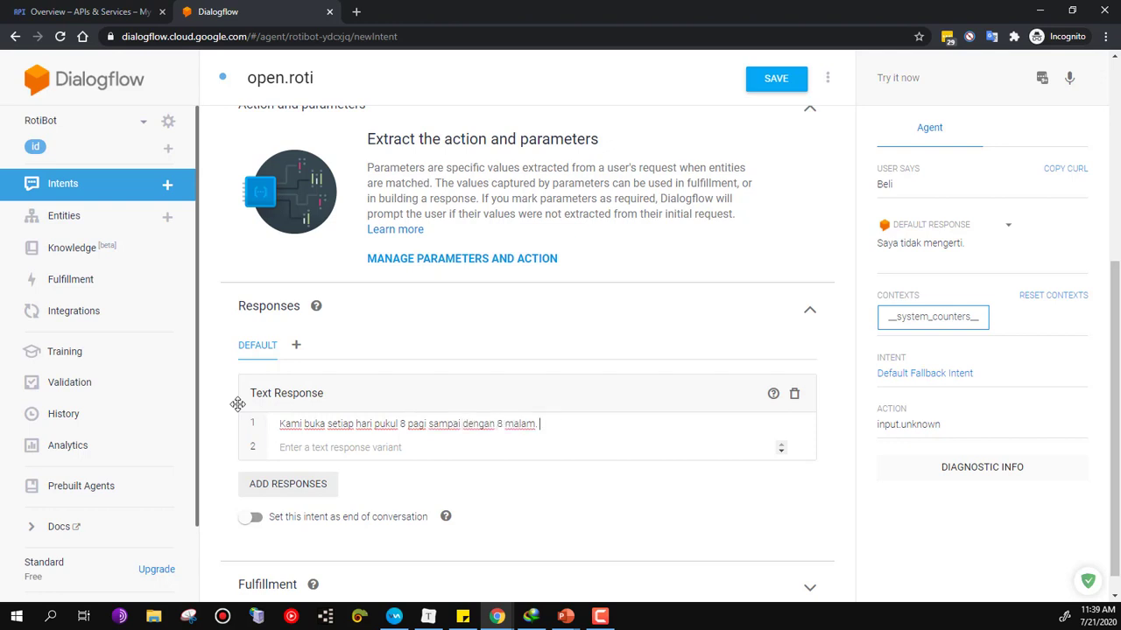
{"action": "type", "text": "Ada yang bisa saya bantu ?"}
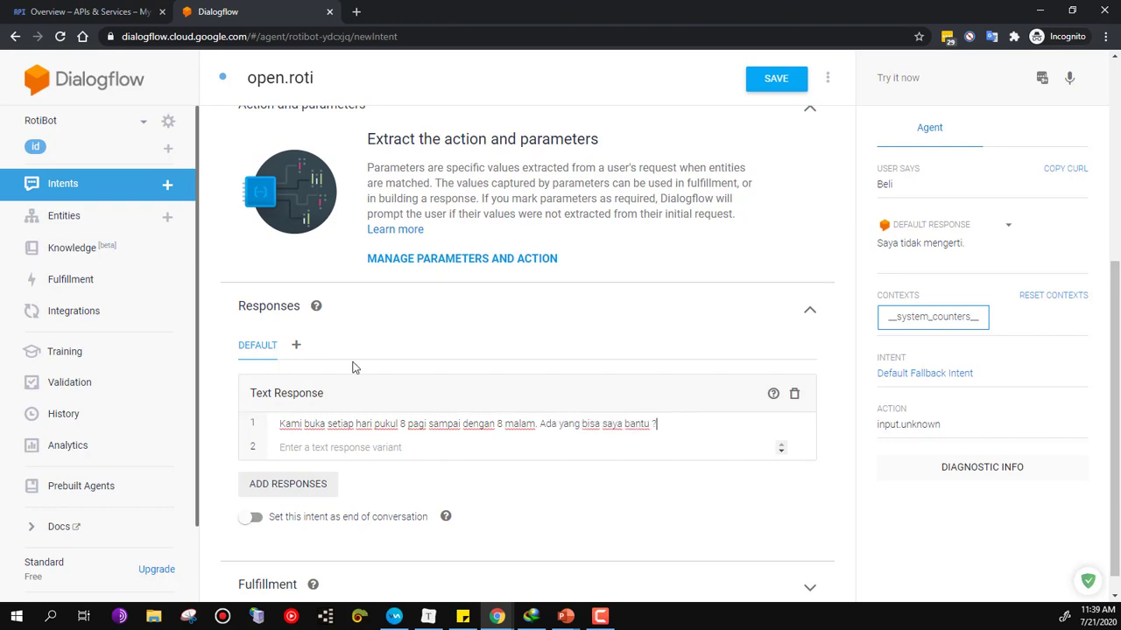
Save the open.roti intent and dismiss the training notification.
{"action": "scroll", "coordinate": [603, 292], "scroll_direction": "up", "scroll_amount": 4}
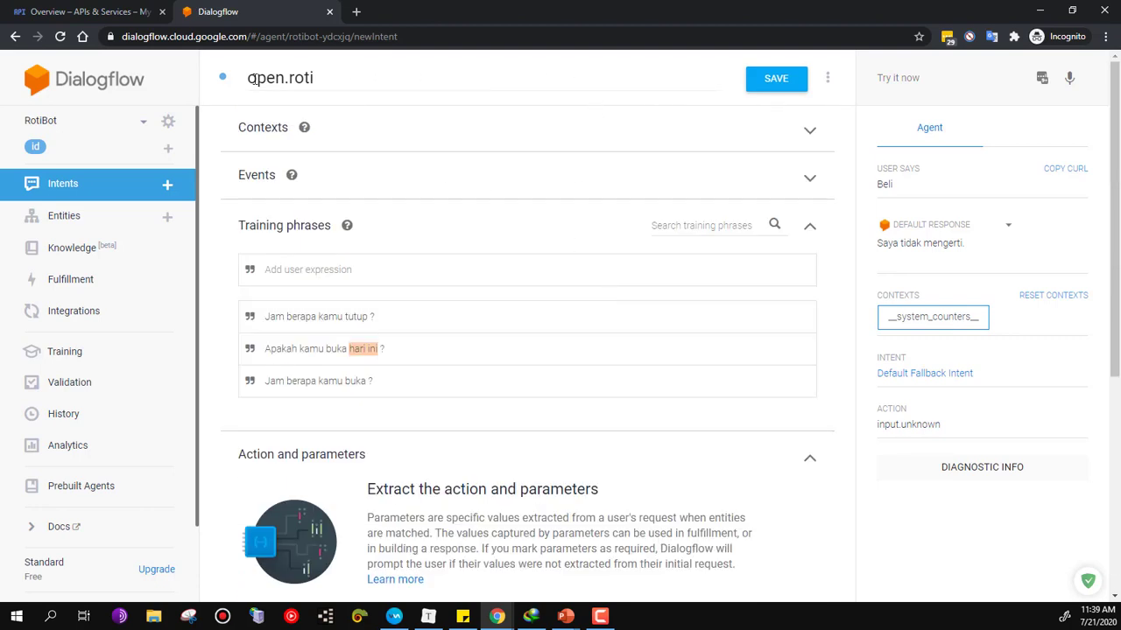
{"action": "left_click", "coordinate": [772, 90]}
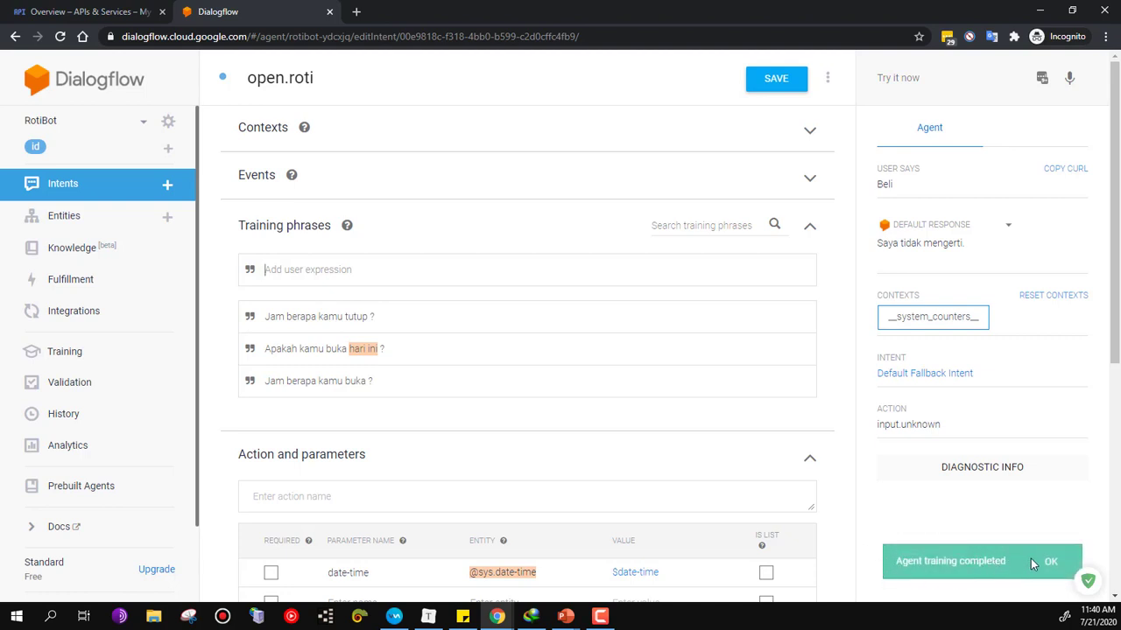
{"action": "left_click", "coordinate": [1051, 567]}
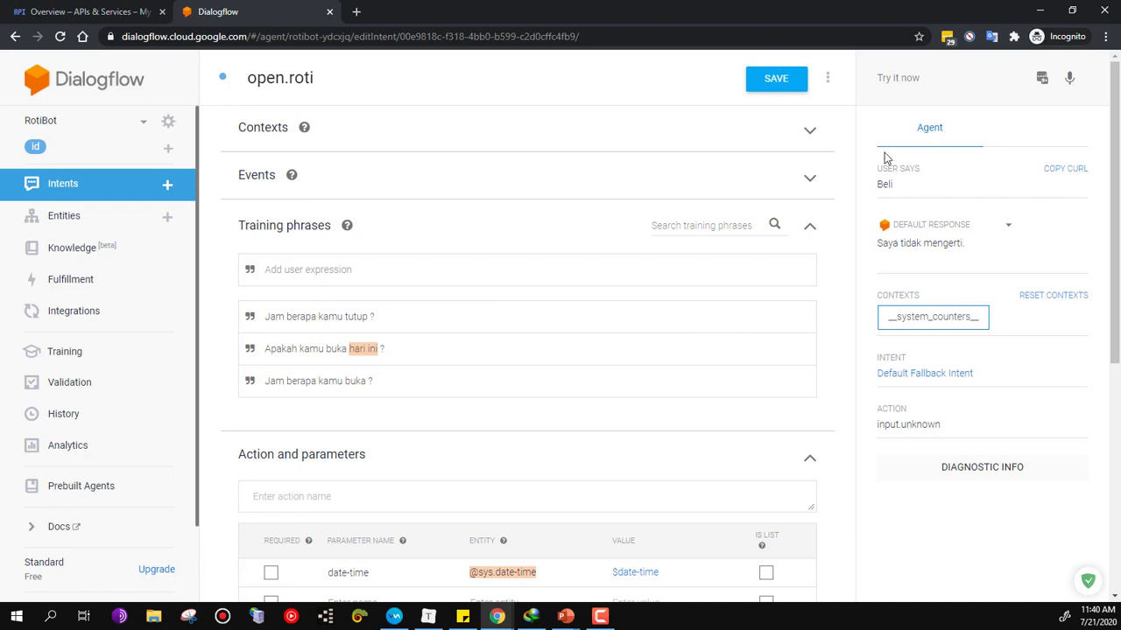
Test the agent by asking it "jam berapa kamu tutup ?".
{"action": "left_click", "coordinate": [891, 78]}
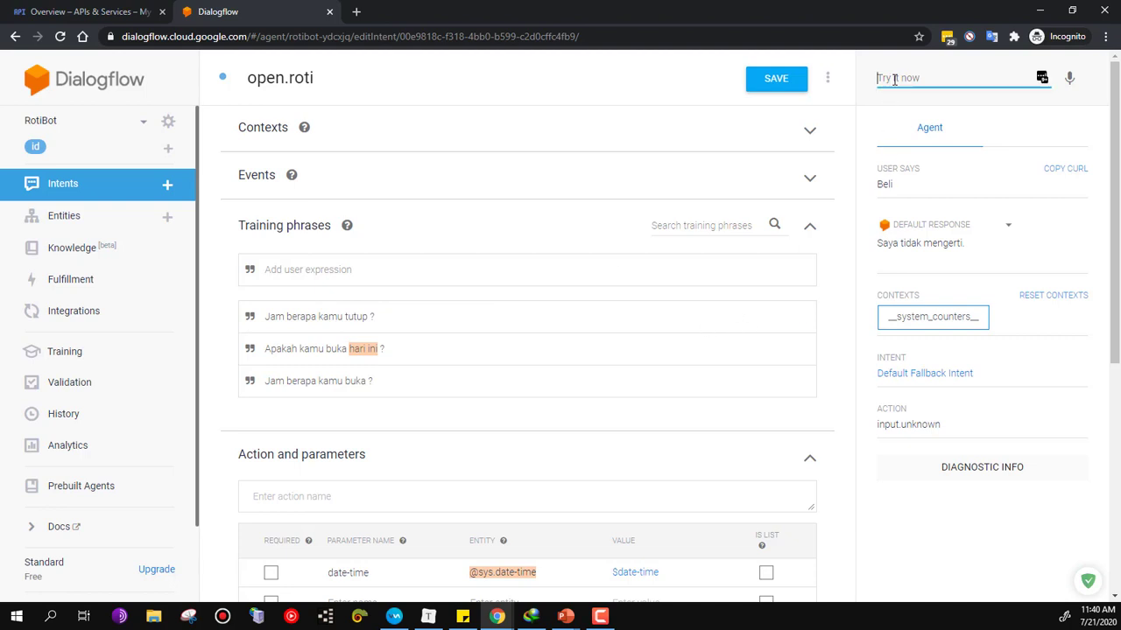
{"action": "type", "text": "jam berapa kamu tutup "}
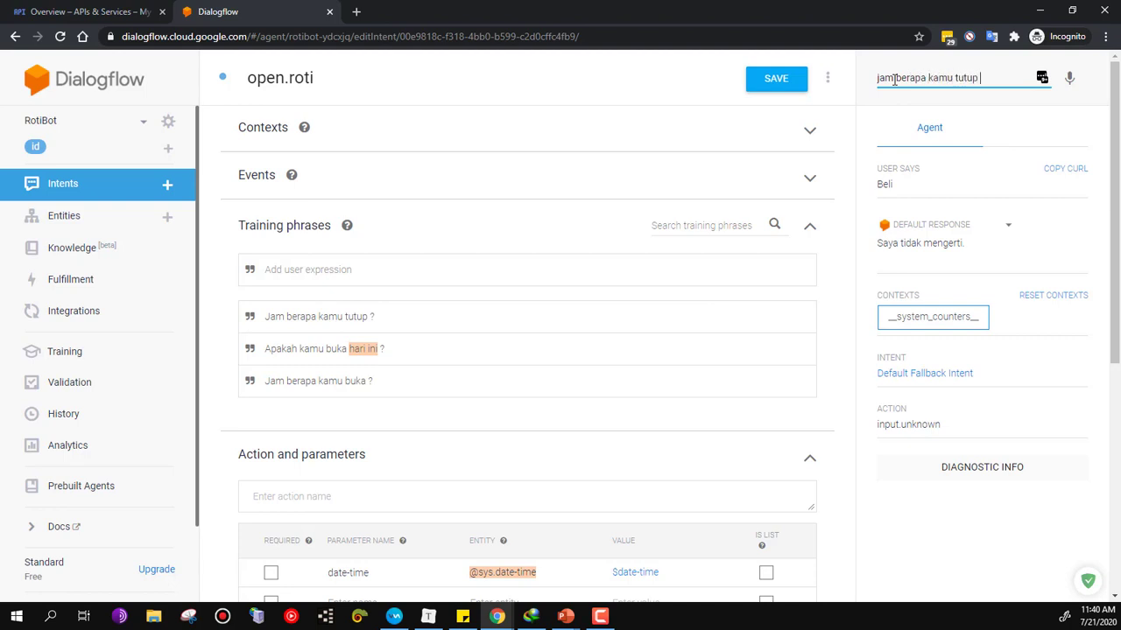
{"action": "type", "text": "?"}
{"action": "key", "text": "Return"}
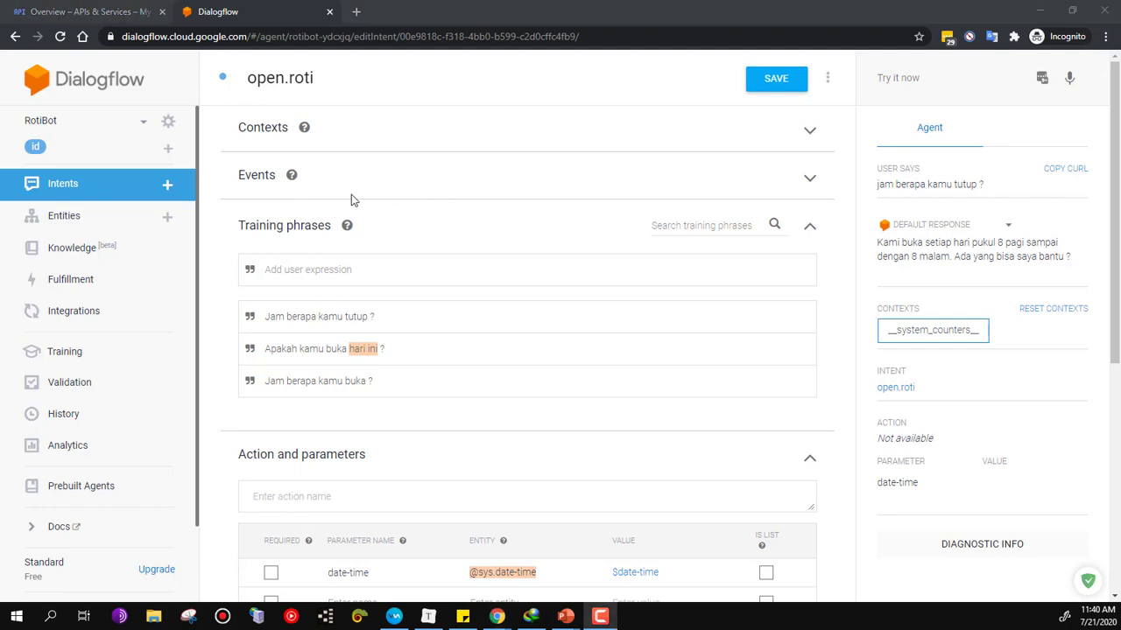
Save the open.roti intent again and open the agent's entities list.
{"action": "left_click", "coordinate": [77, 221]}
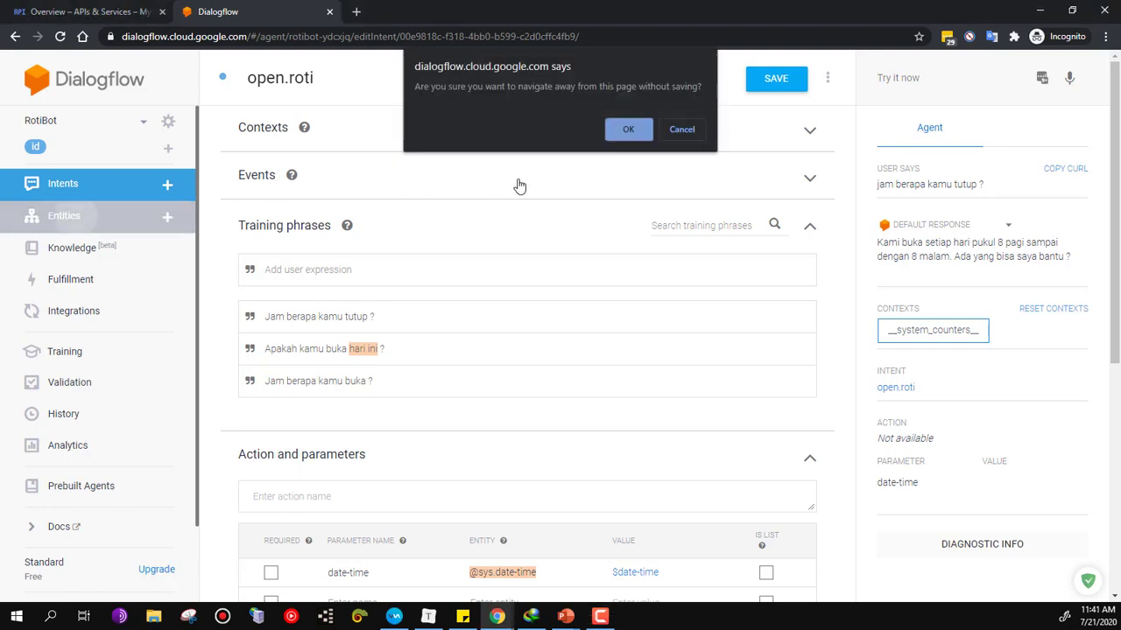
{"action": "left_click", "coordinate": [681, 129]}
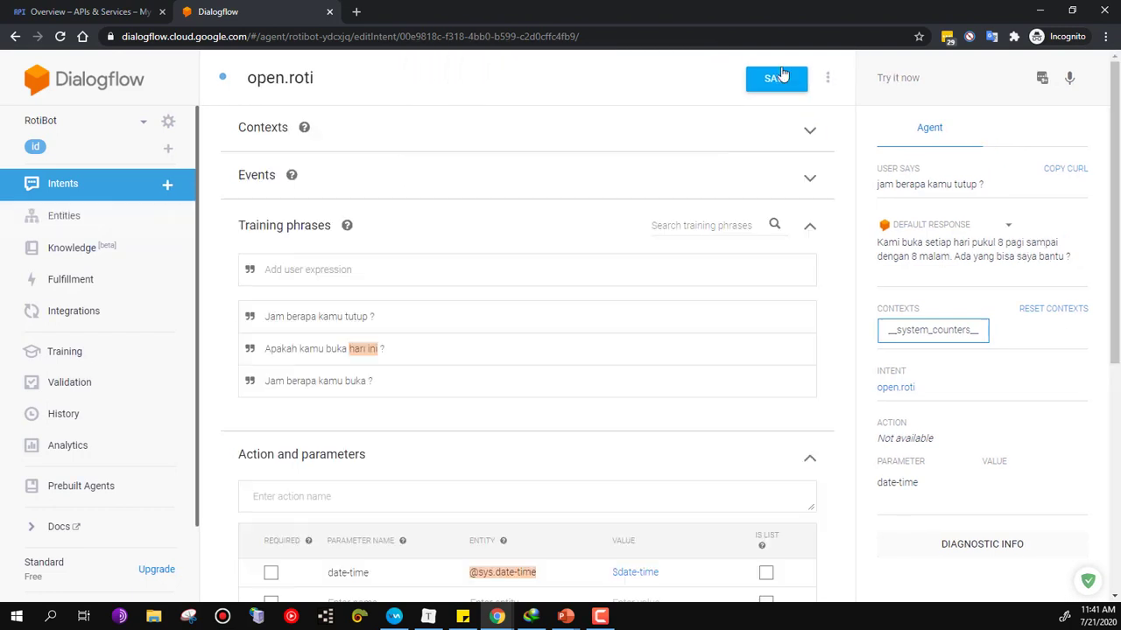
{"action": "left_click", "coordinate": [774, 80]}
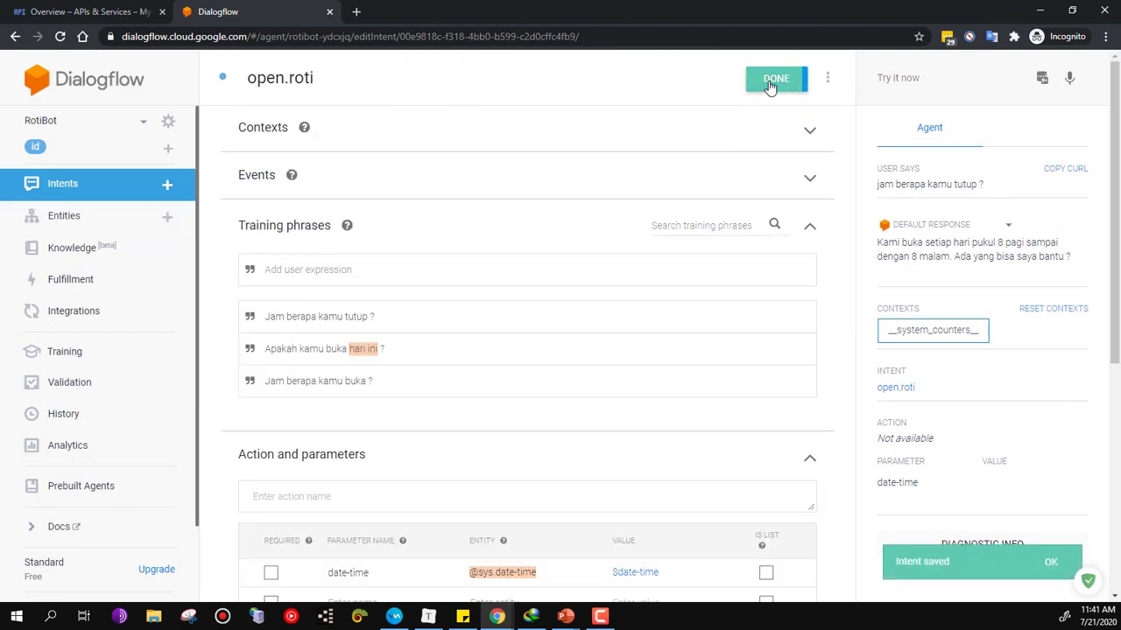
{"action": "left_click", "coordinate": [84, 213]}
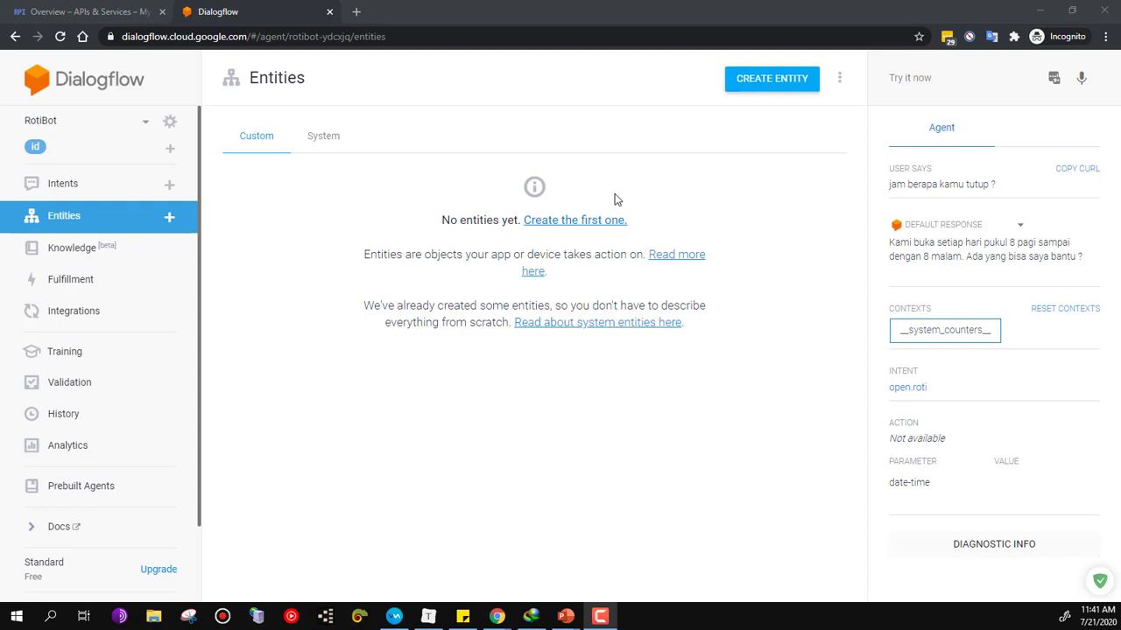
Switch to the PowerPoint slide show to read the bread flavours and sizes in the case study, and return to Dialogflow.
{"action": "mouse_move", "coordinate": [569, 618]}
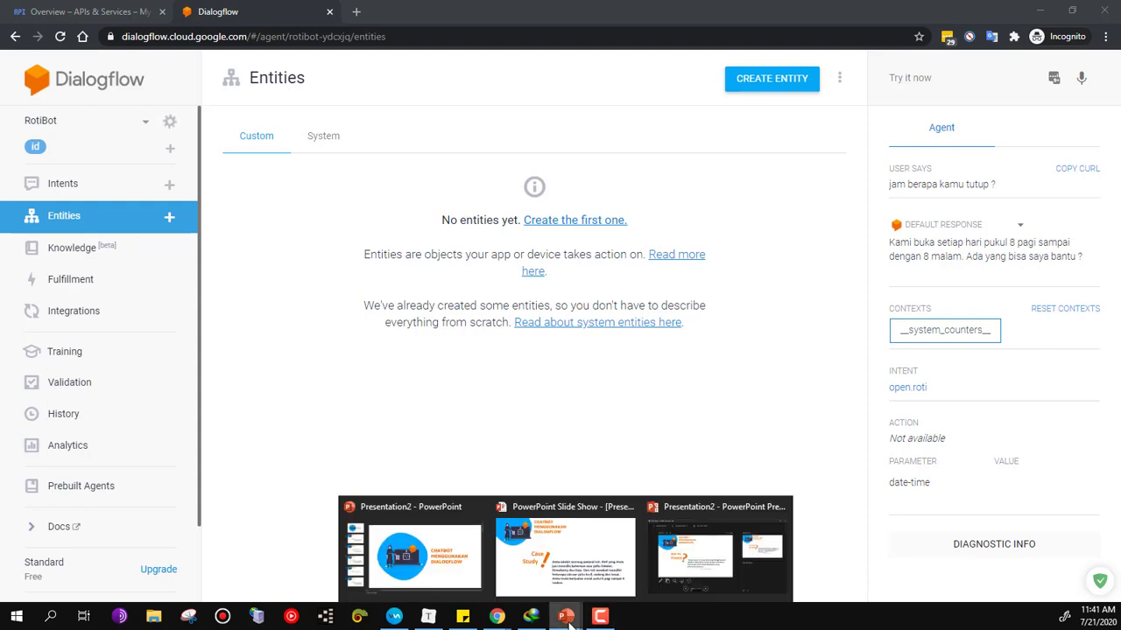
{"action": "left_click", "coordinate": [565, 553]}
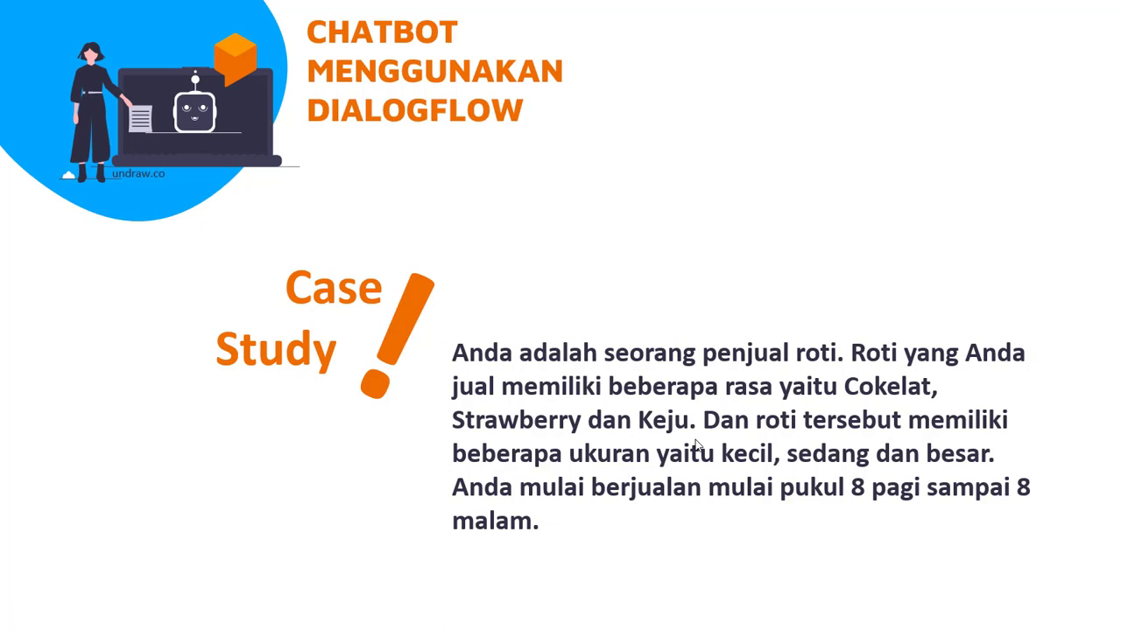
{"action": "key", "text": "alt+Tab"}
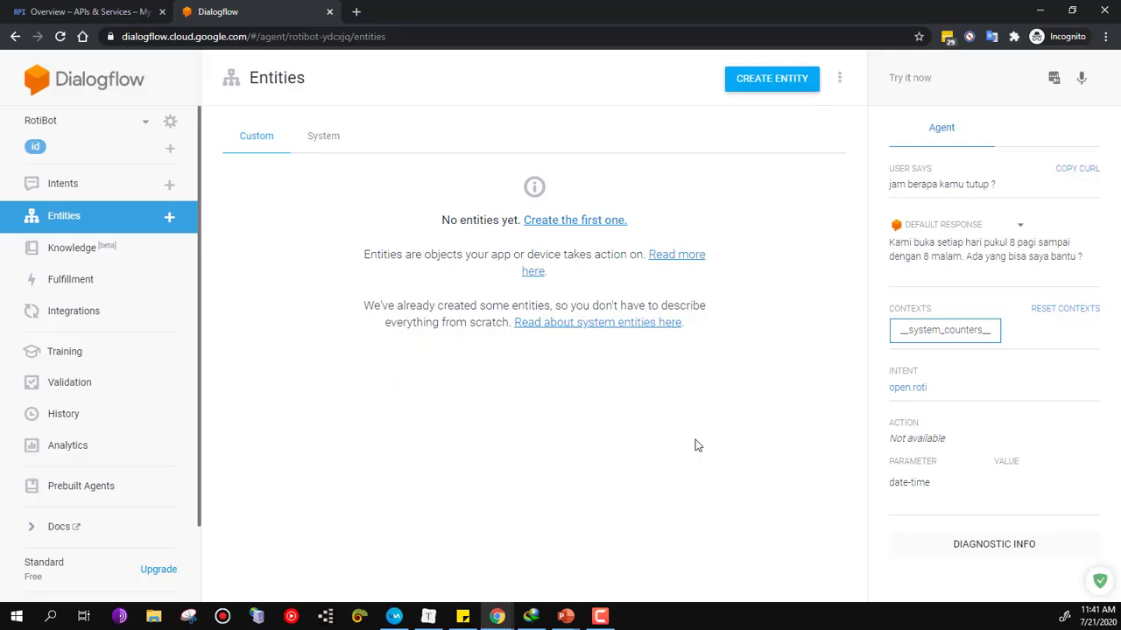
Start a new custom entity and name it ukuran.roti.
{"action": "left_click", "coordinate": [761, 89]}
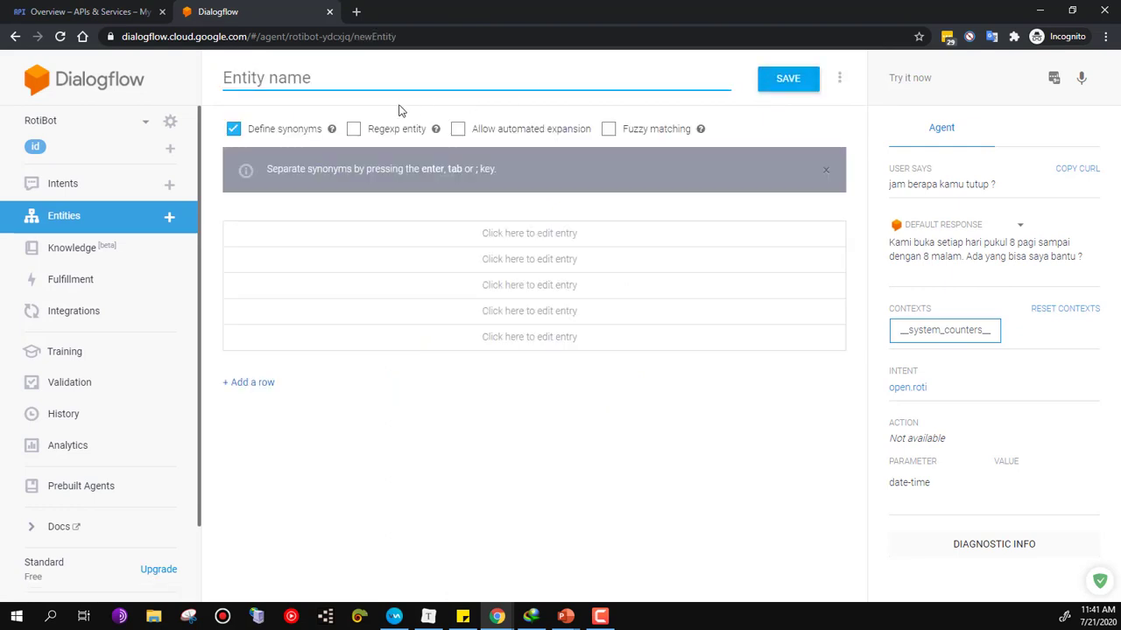
{"action": "type", "text": "uk"}
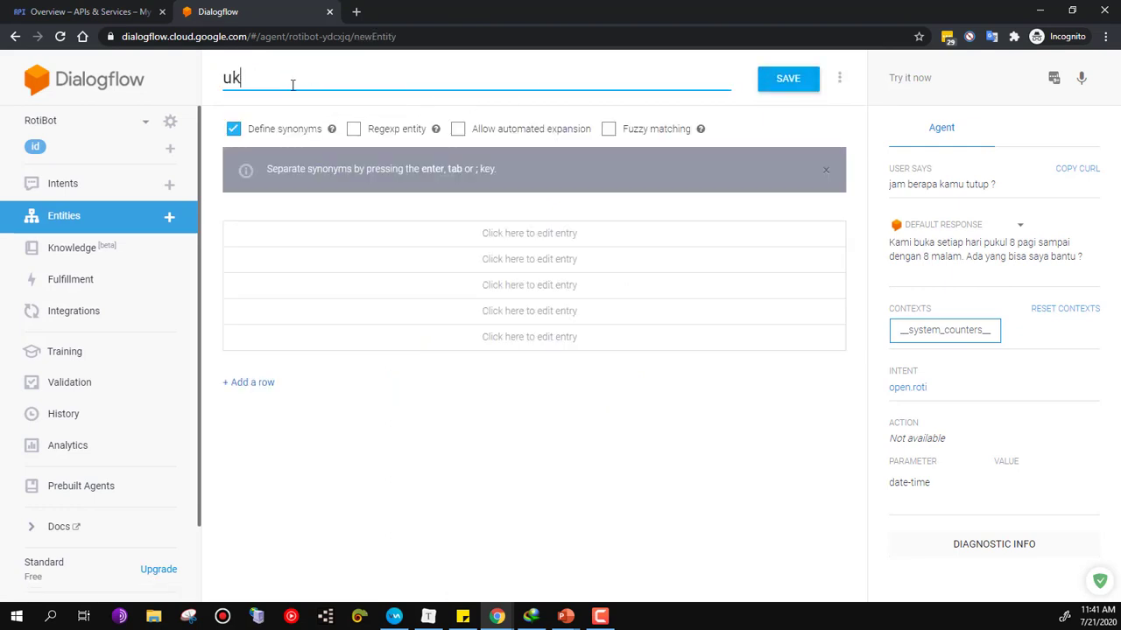
{"action": "type", "text": "uran.roti"}
Add the reference value Kecil, with Kecil as its synonym, as the first entry of the ukuran.roti entity.
{"action": "left_click", "coordinate": [410, 239]}
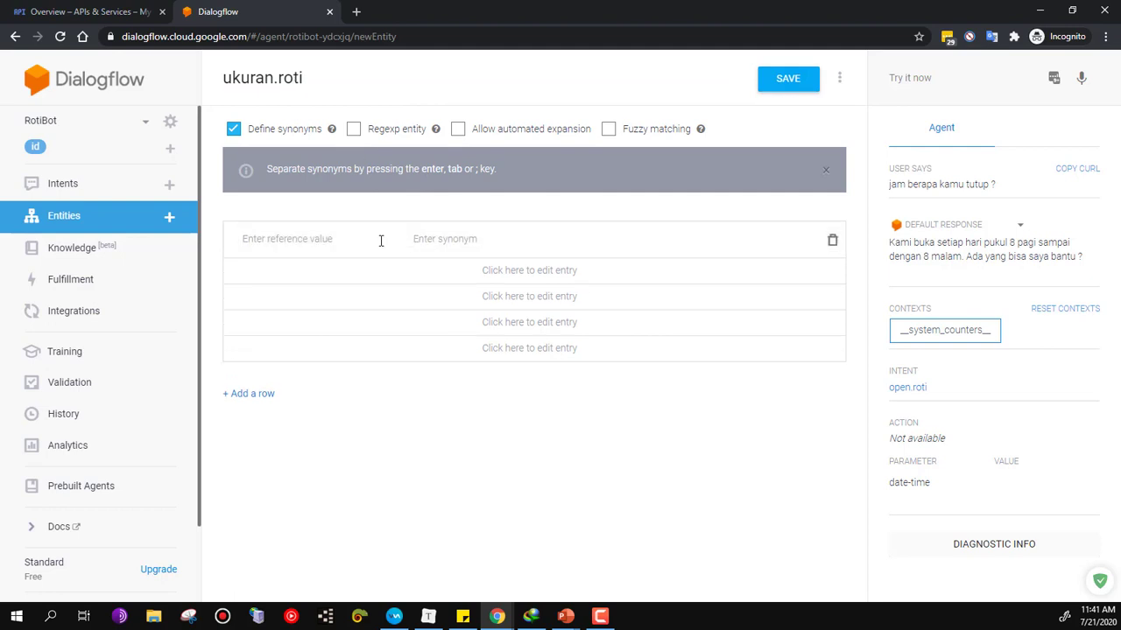
{"action": "type", "text": "Be"}
{"action": "key", "text": "BackSpace"}
{"action": "type", "text": "k"}
{"action": "key", "text": "Tab"}
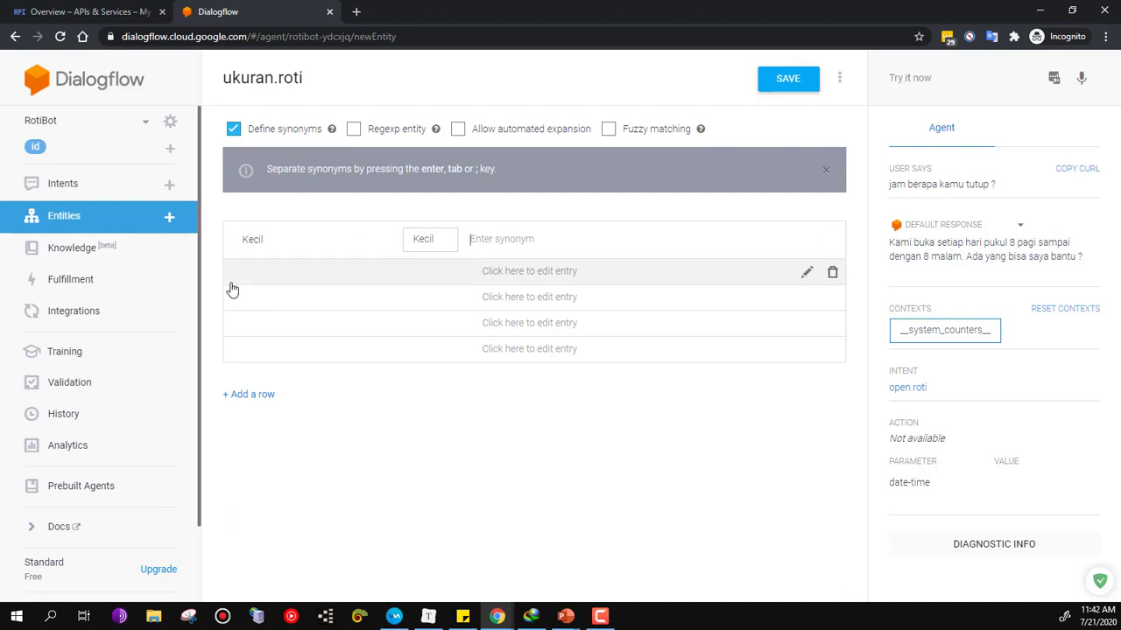
Add the reference values Sedang and Besar, each with its own name as synonym, below the Kecil entry.
{"action": "left_click", "coordinate": [263, 281]}
{"action": "type", "text": "S"}
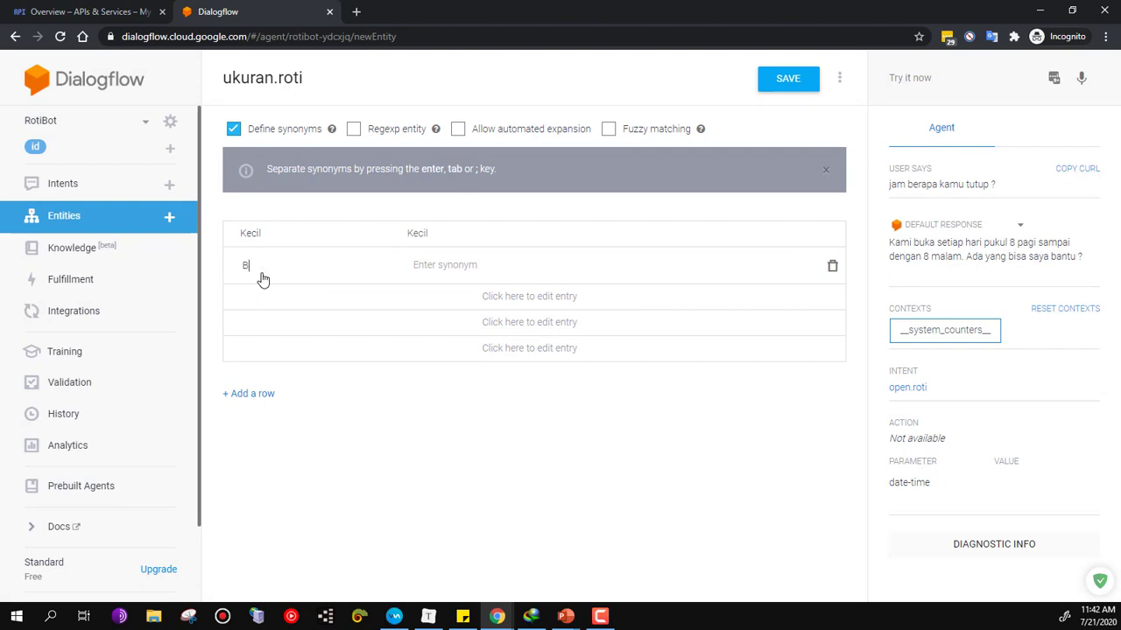
{"action": "key", "text": "BackSpace"}
{"action": "type", "text": "Sedang"}
{"action": "key", "text": "Tab"}
{"action": "left_click", "coordinate": [259, 300]}
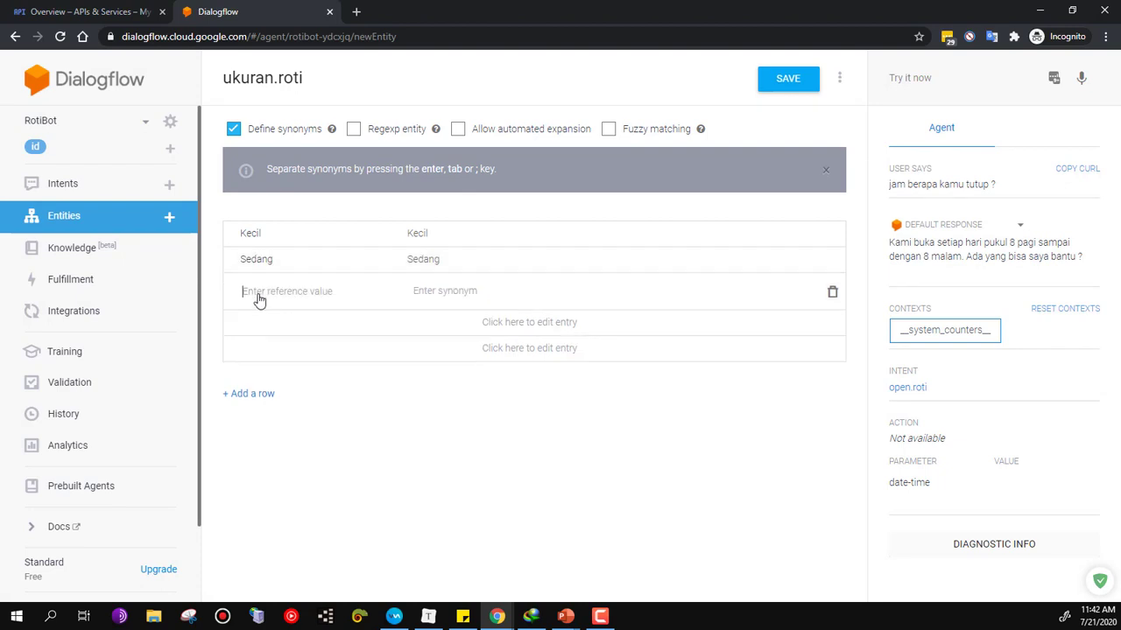
{"action": "type", "text": "Besar"}
{"action": "key", "text": "Tab"}
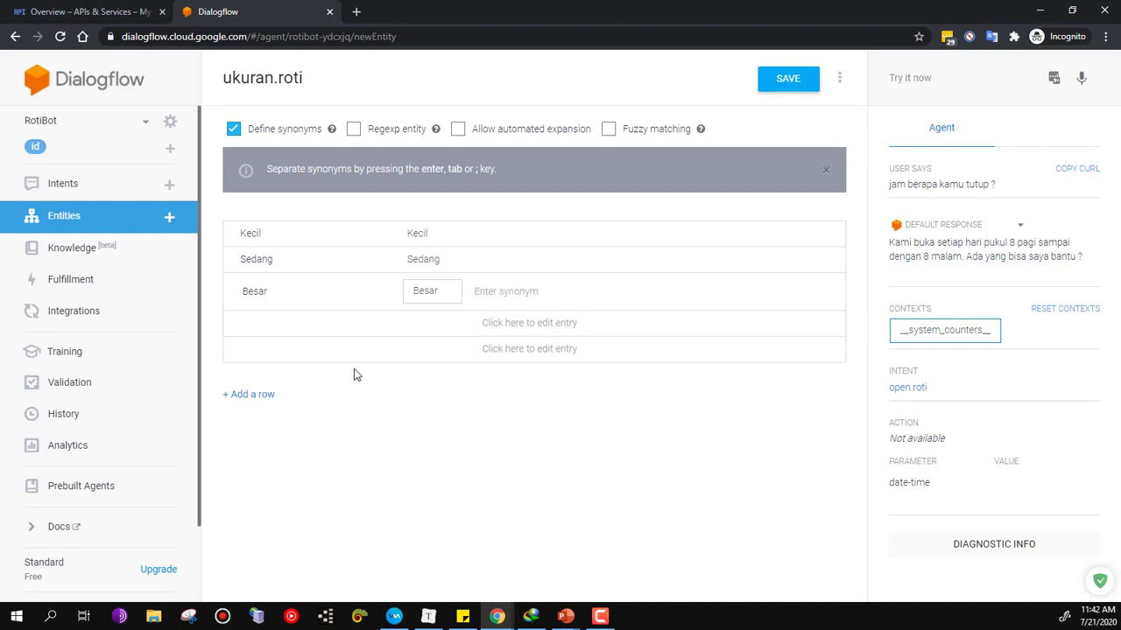
Rename the bread size entity to ukuranroti, save it and dismiss the error notice.
{"action": "left_click", "coordinate": [780, 93]}
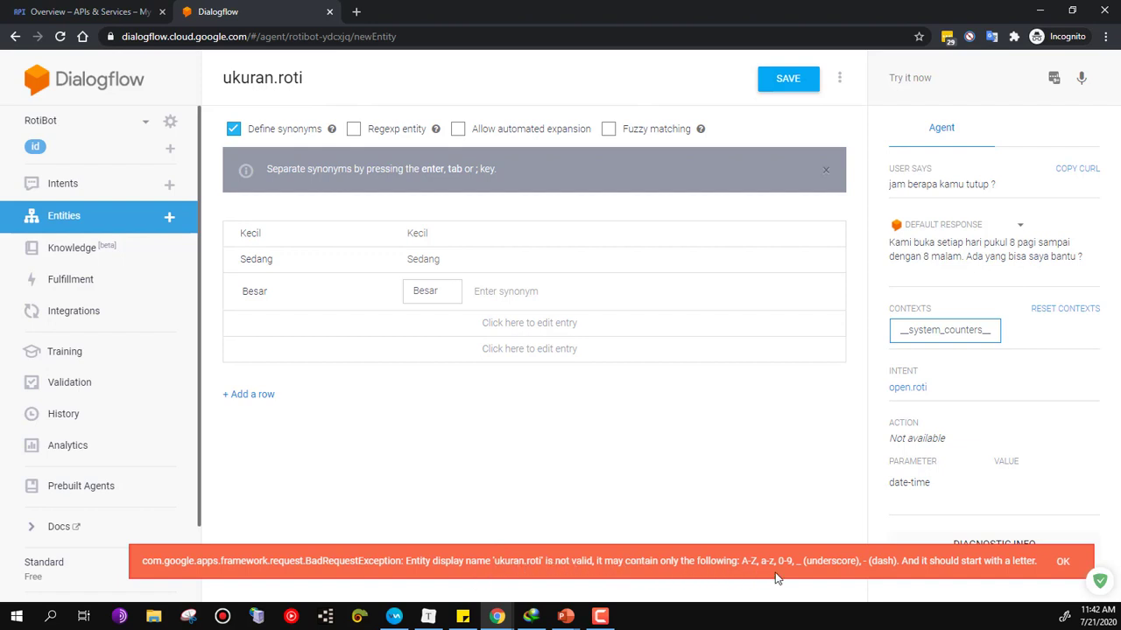
{"action": "left_click", "coordinate": [279, 79]}
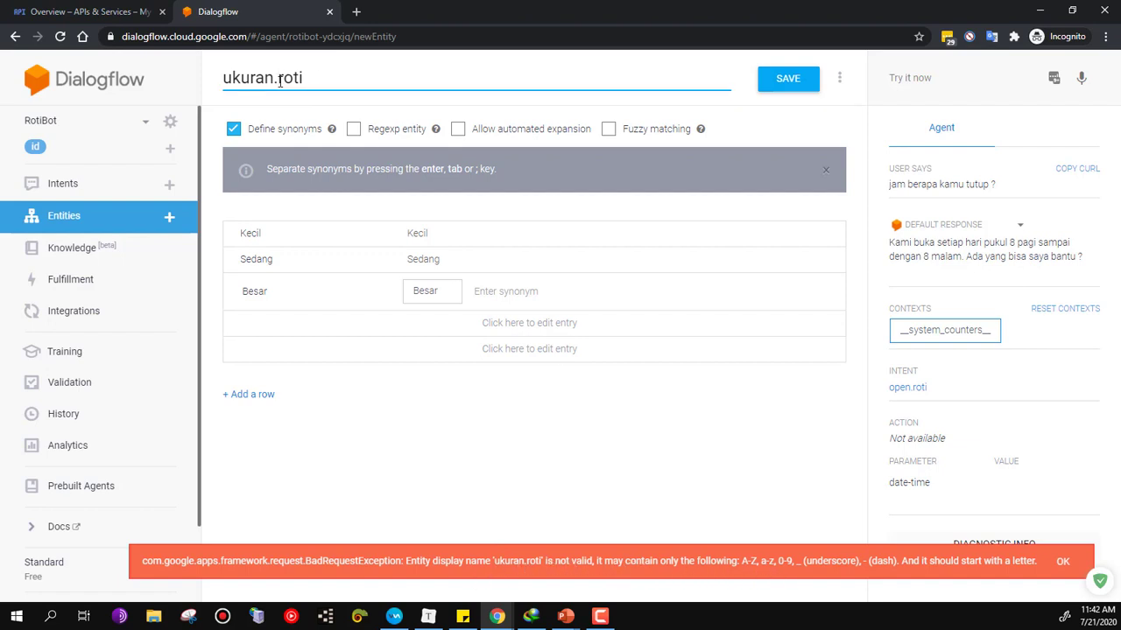
{"action": "key", "text": "BackSpace"}
{"action": "left_click", "coordinate": [760, 88]}
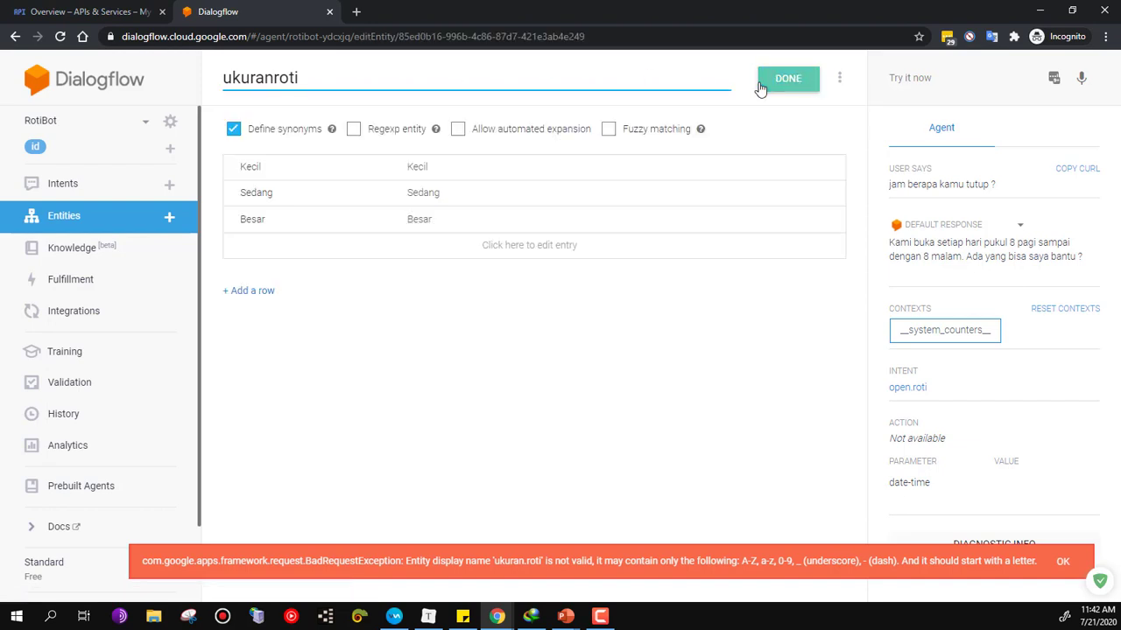
{"action": "left_click", "coordinate": [1061, 561]}
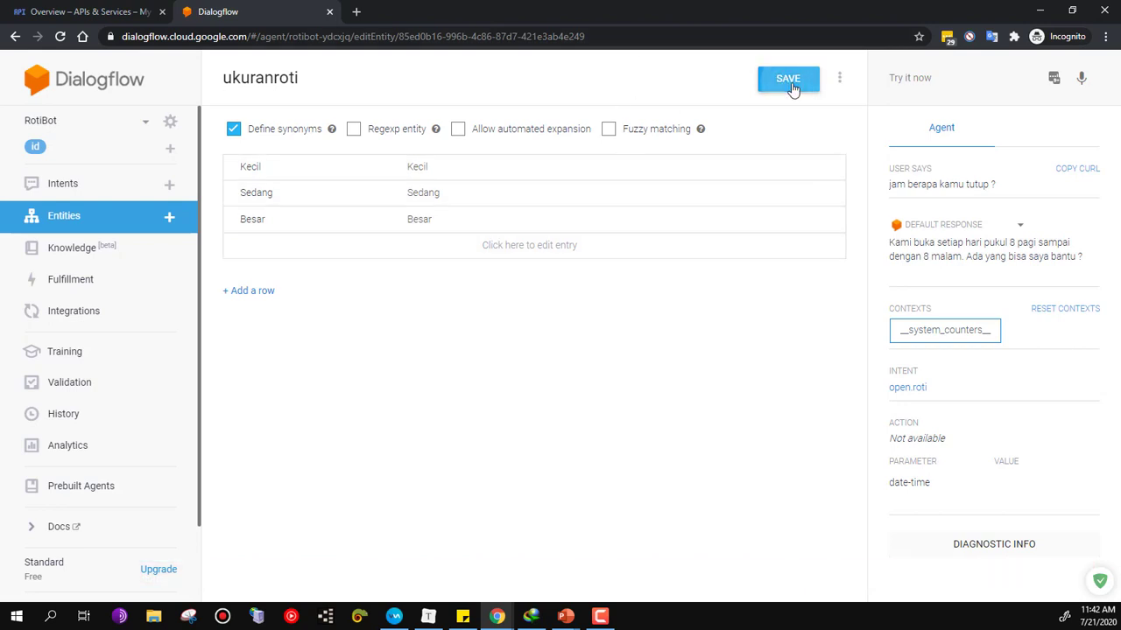
{"action": "left_click", "coordinate": [790, 88]}
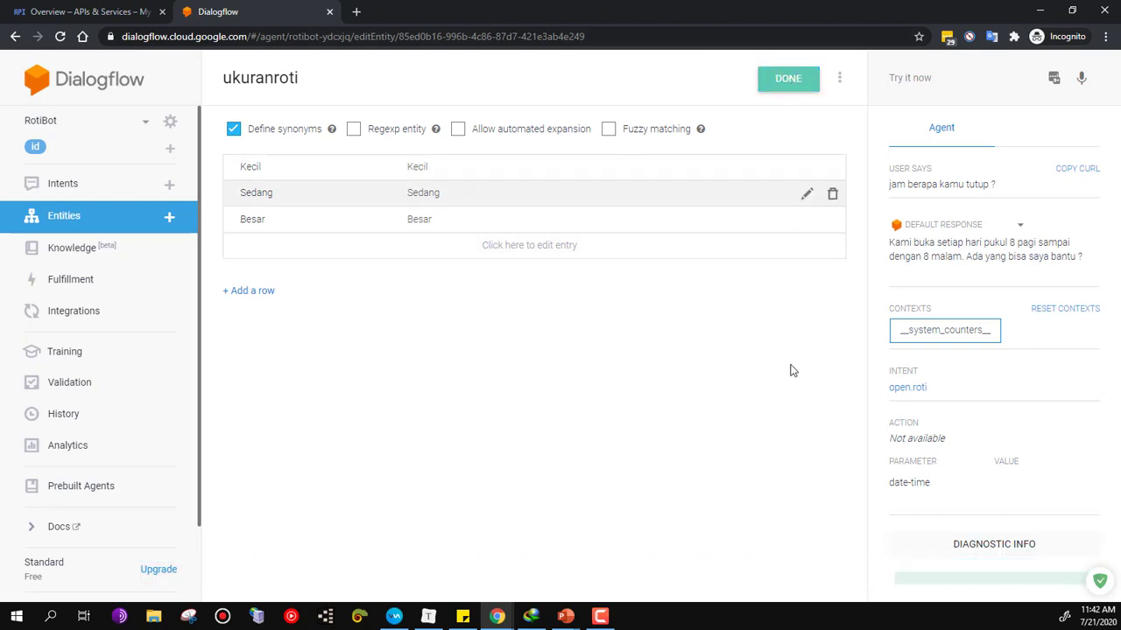
Return to the entities list and start a second custom entity named rasaroti.
{"action": "left_click", "coordinate": [98, 225]}
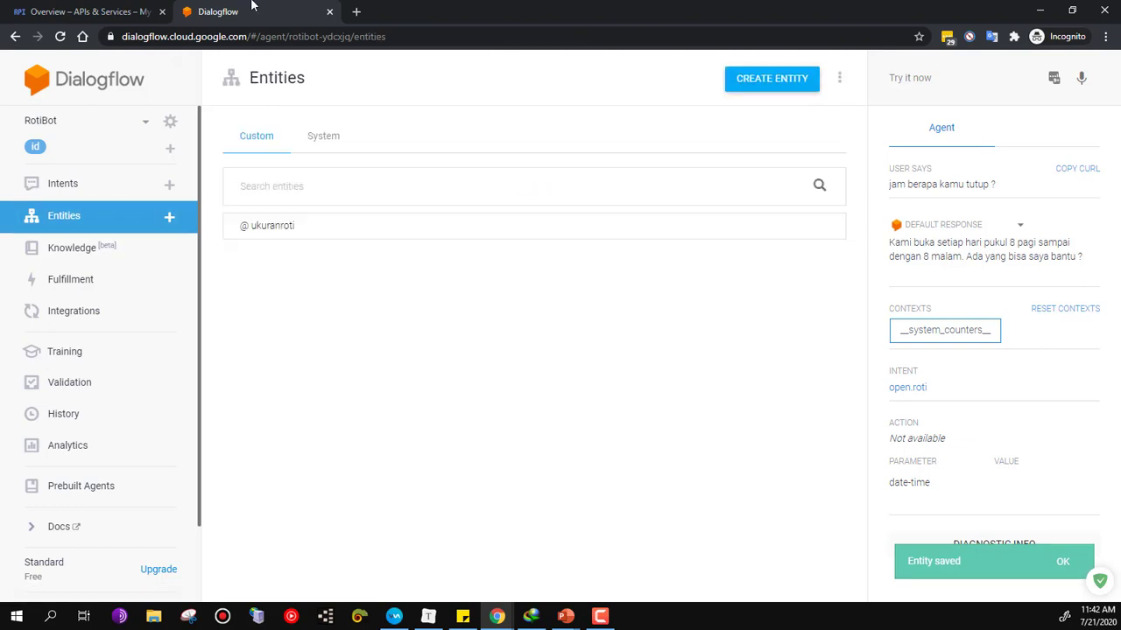
{"action": "left_click", "coordinate": [751, 86]}
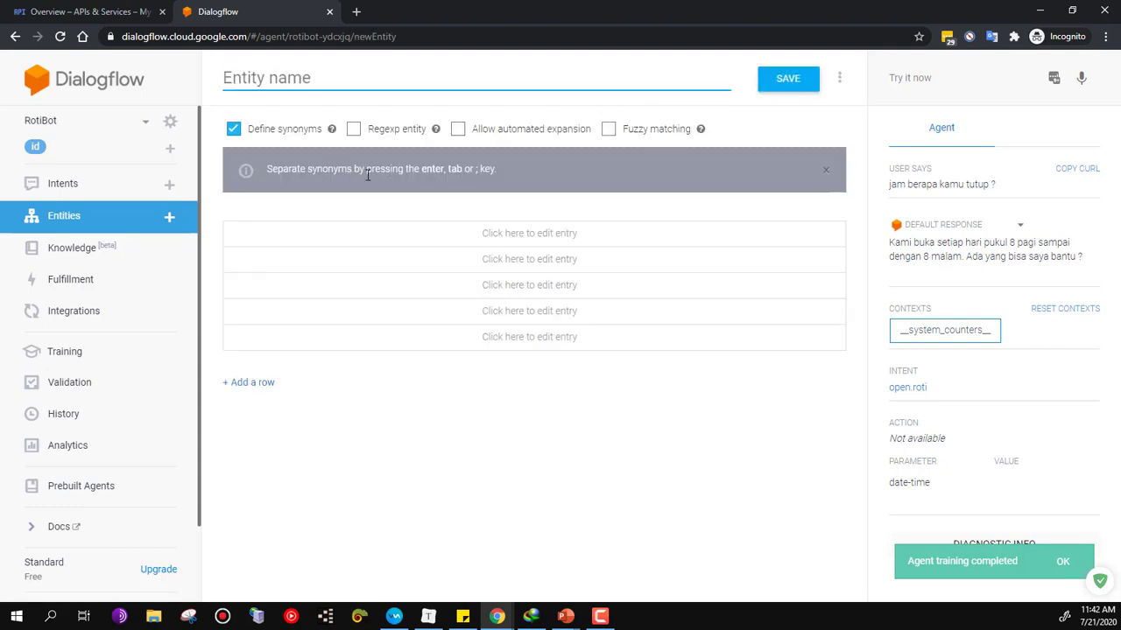
{"action": "type", "text": "rasaroti"}
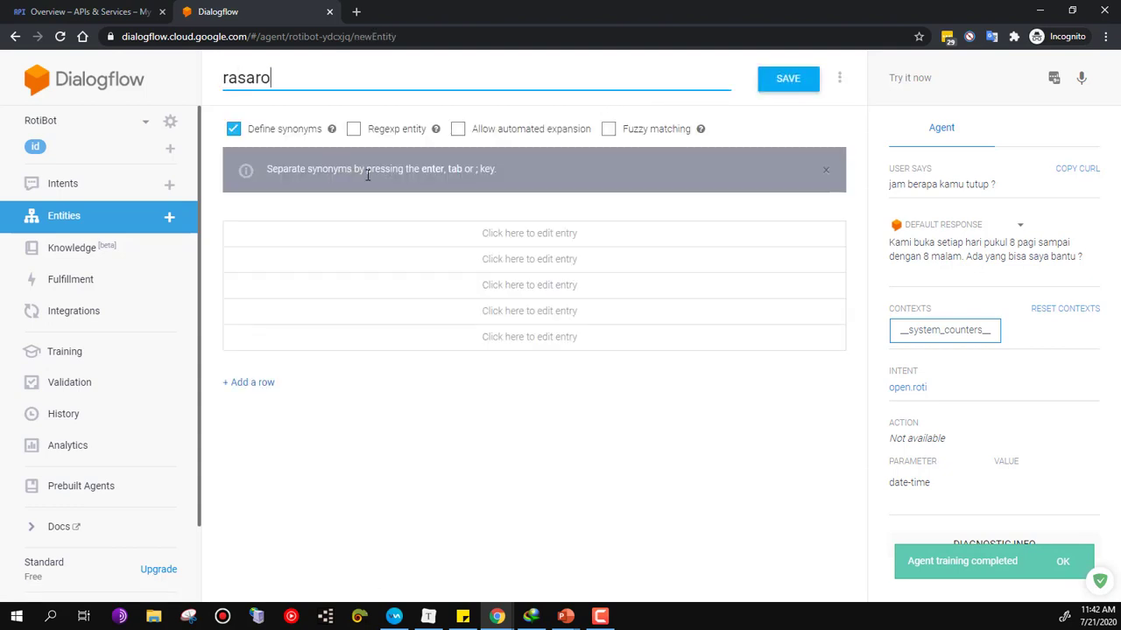
Add the entries Cokelat, Strawberry and Keju, each with its own name as synonym, to the rasaroti entity and save it.
{"action": "left_click", "coordinate": [321, 244]}
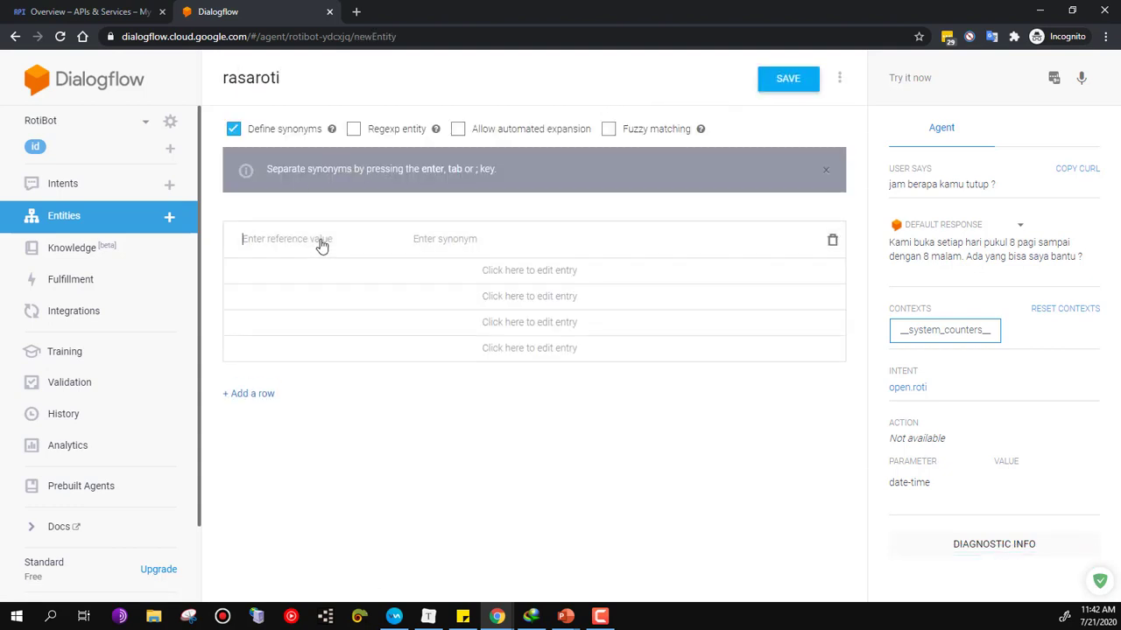
{"action": "type", "text": "Cokelat"}
{"action": "key", "text": "Tab"}
{"action": "key", "text": "Return"}
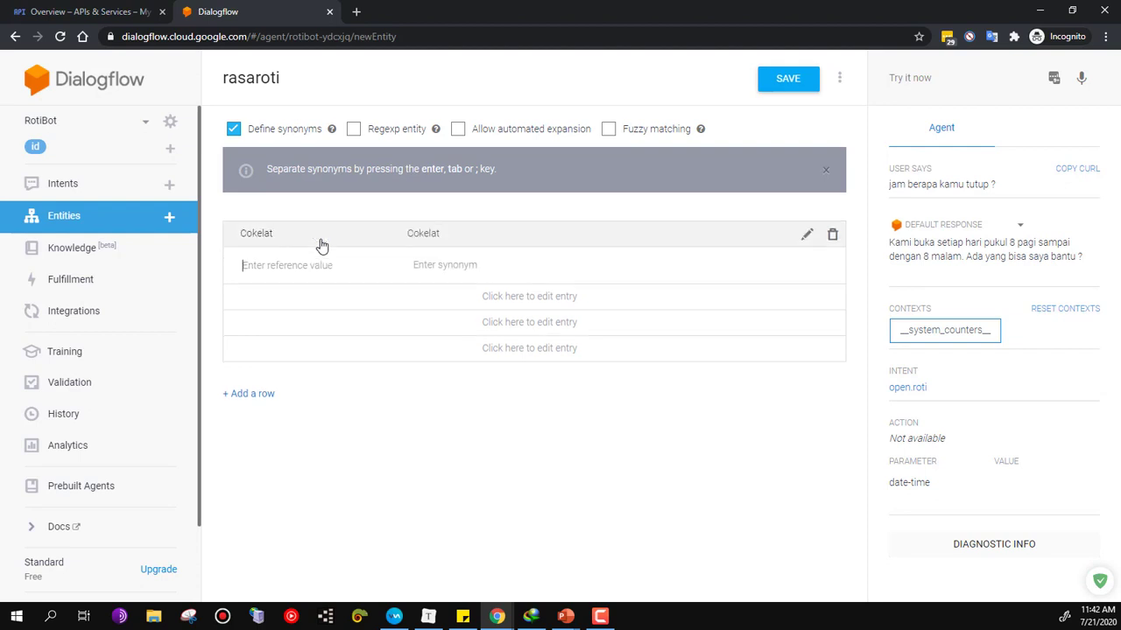
{"action": "type", "text": "Strawberry"}
{"action": "key", "text": "Tab"}
{"action": "key", "text": "Return"}
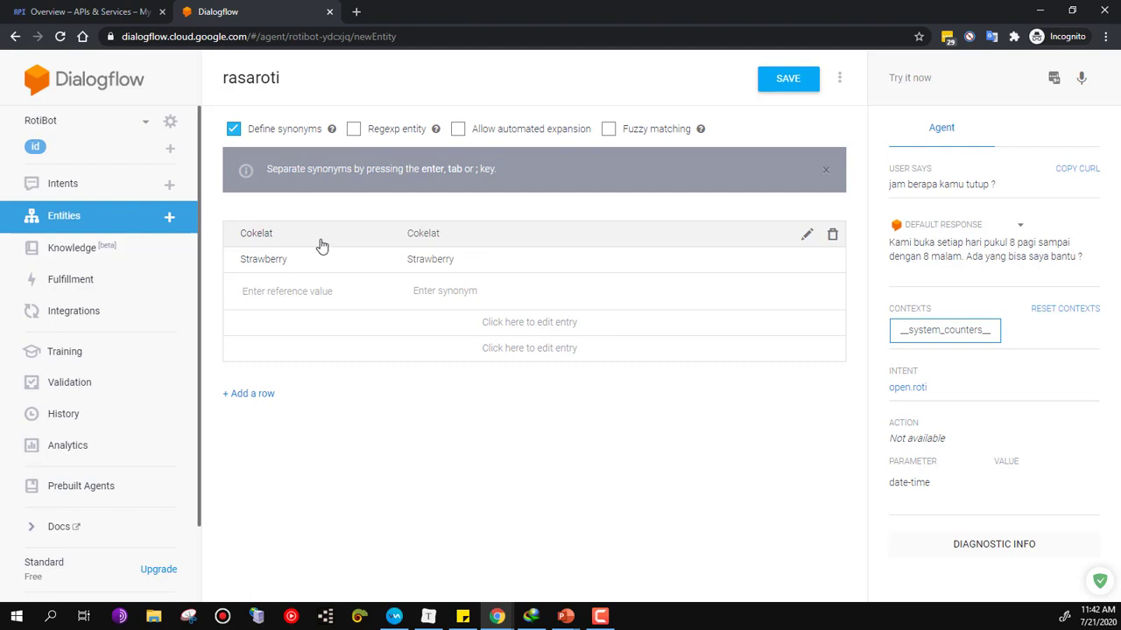
{"action": "type", "text": "Keju"}
{"action": "key", "text": "Tab"}
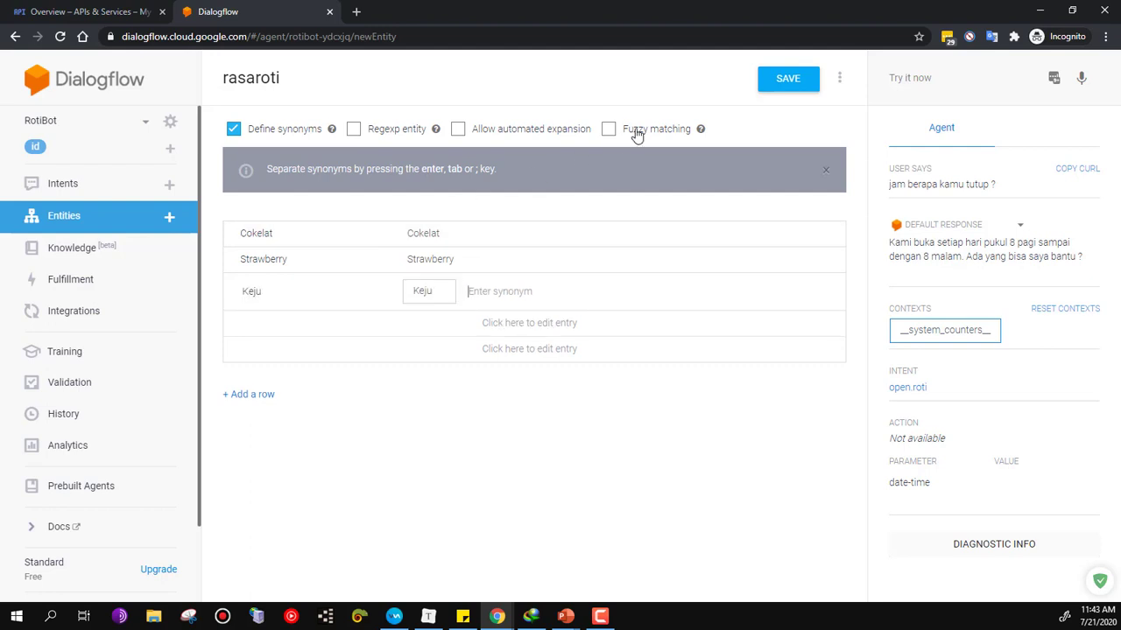
{"action": "left_click", "coordinate": [785, 94]}
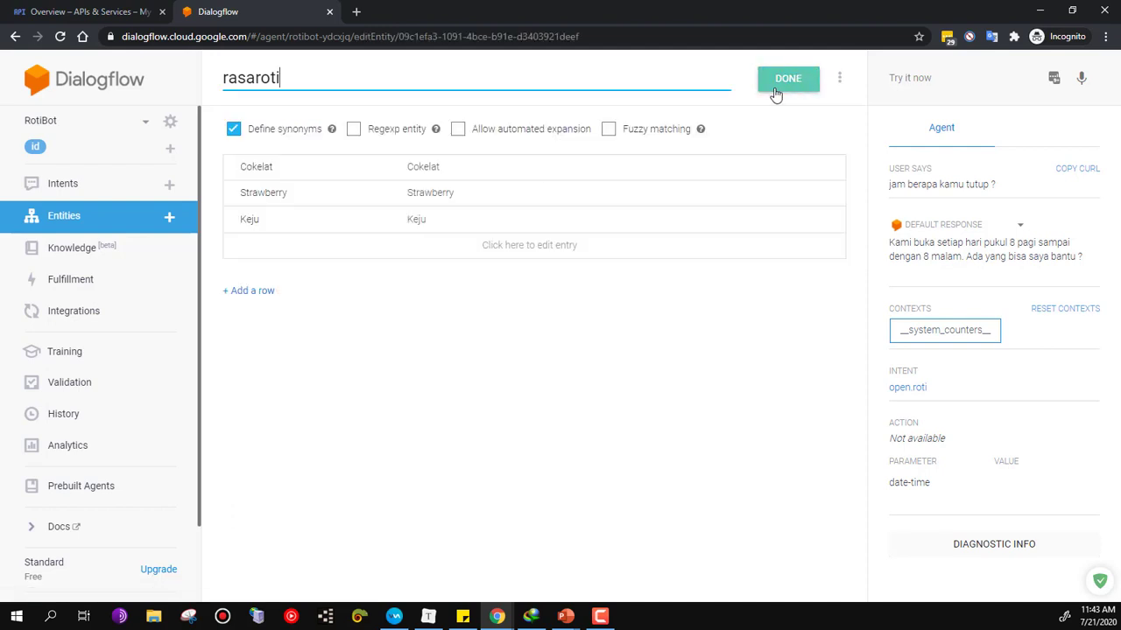
Return to the intents list and start a new intent named pesanRoti.
{"action": "left_click", "coordinate": [132, 219]}
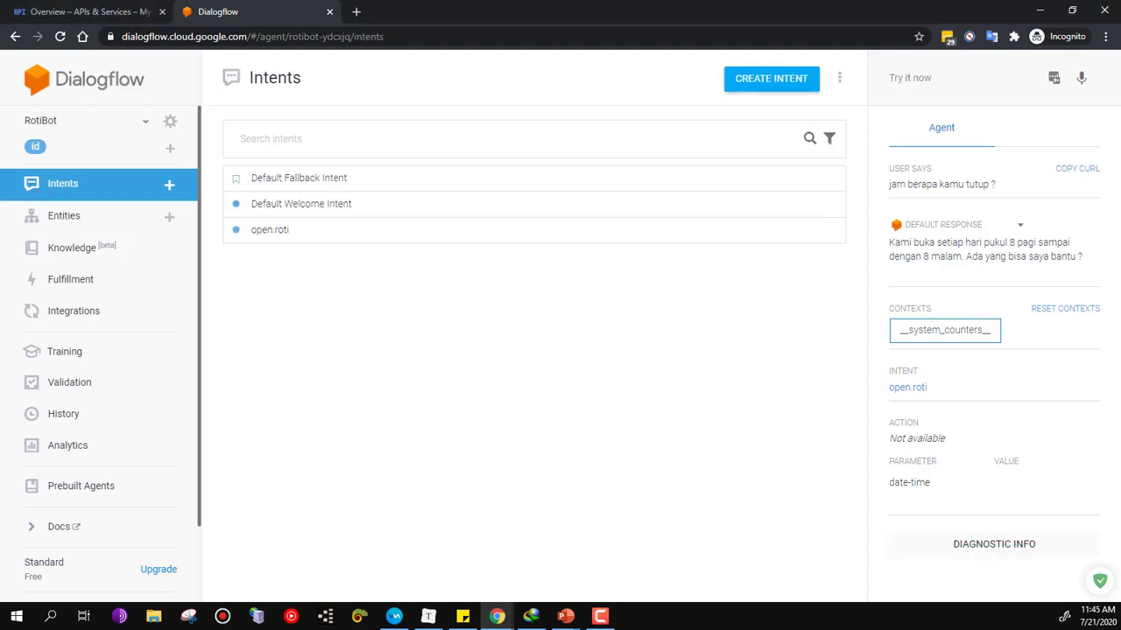
{"action": "left_click", "coordinate": [748, 83]}
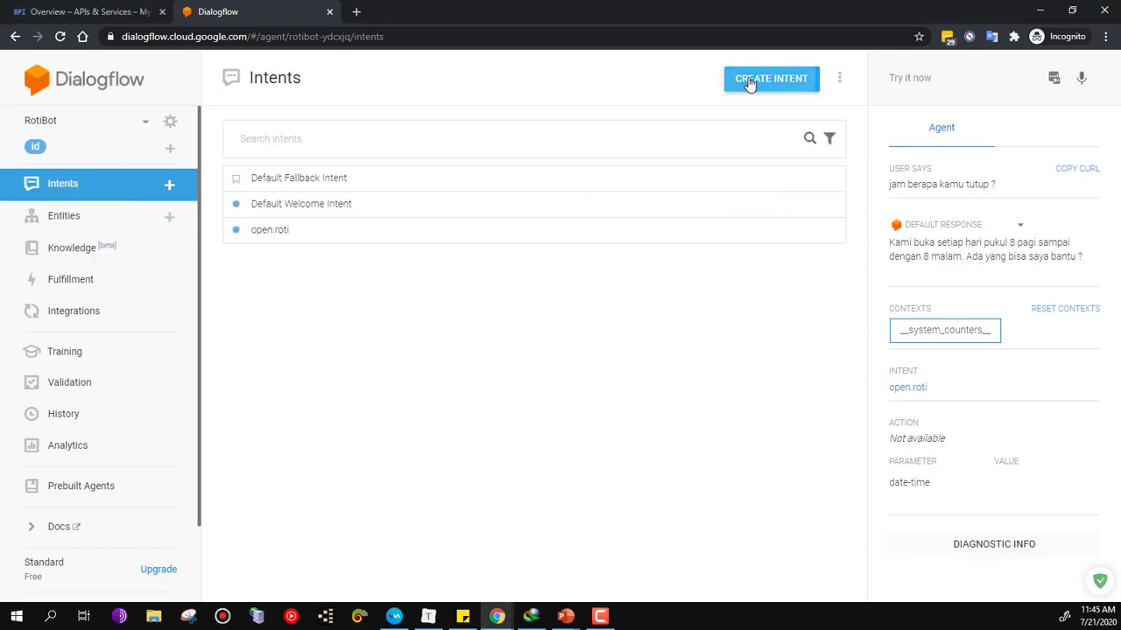
{"action": "left_click", "coordinate": [322, 78]}
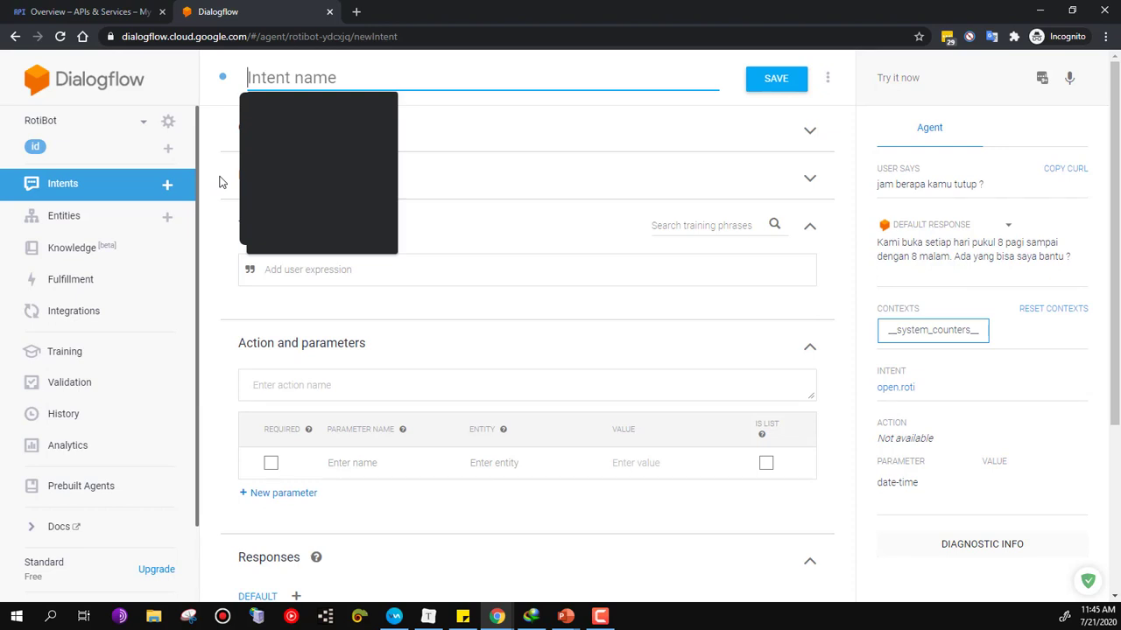
{"action": "type", "text": "o"}
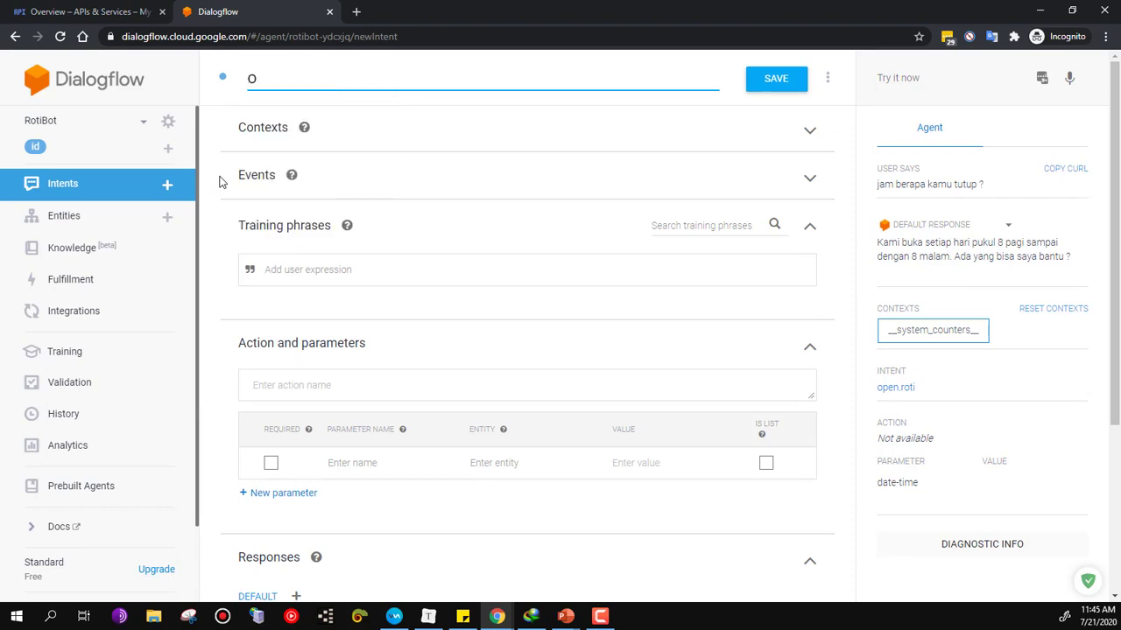
{"action": "key", "text": "BackSpace"}
{"action": "type", "text": "pe"}
{"action": "key", "text": "BackSpace"}
{"action": "key", "text": "BackSpace"}
{"action": "type", "text": "pesanRoti"}
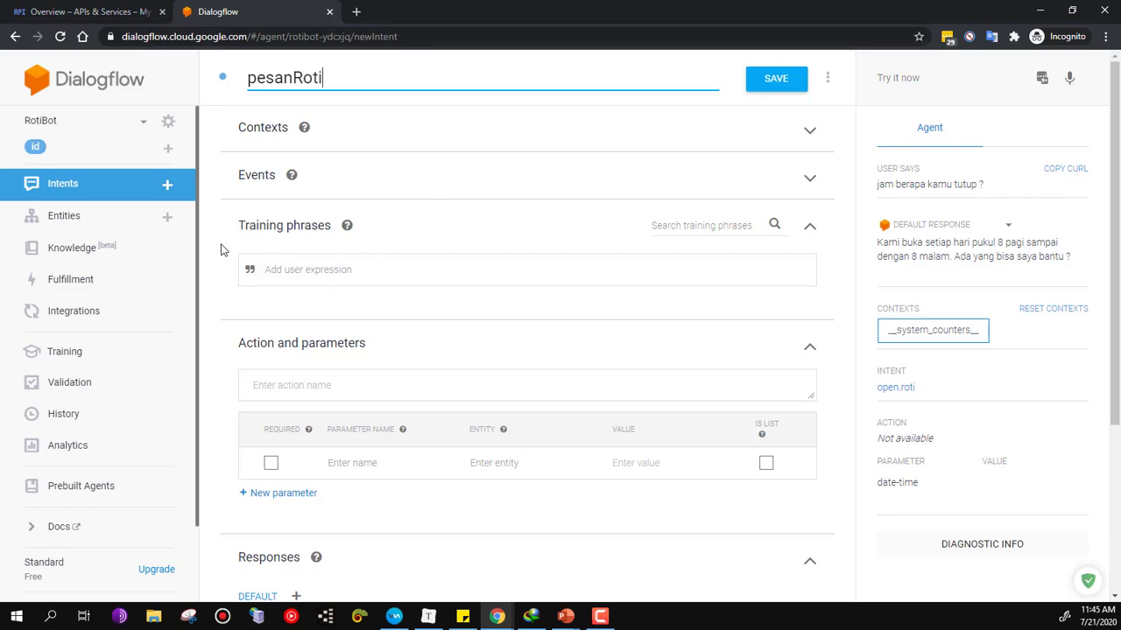
Add the training phrase "Saya ingin memesan roti strawberry ukuran besar" to the pesanRoti intent.
{"action": "left_click", "coordinate": [288, 263]}
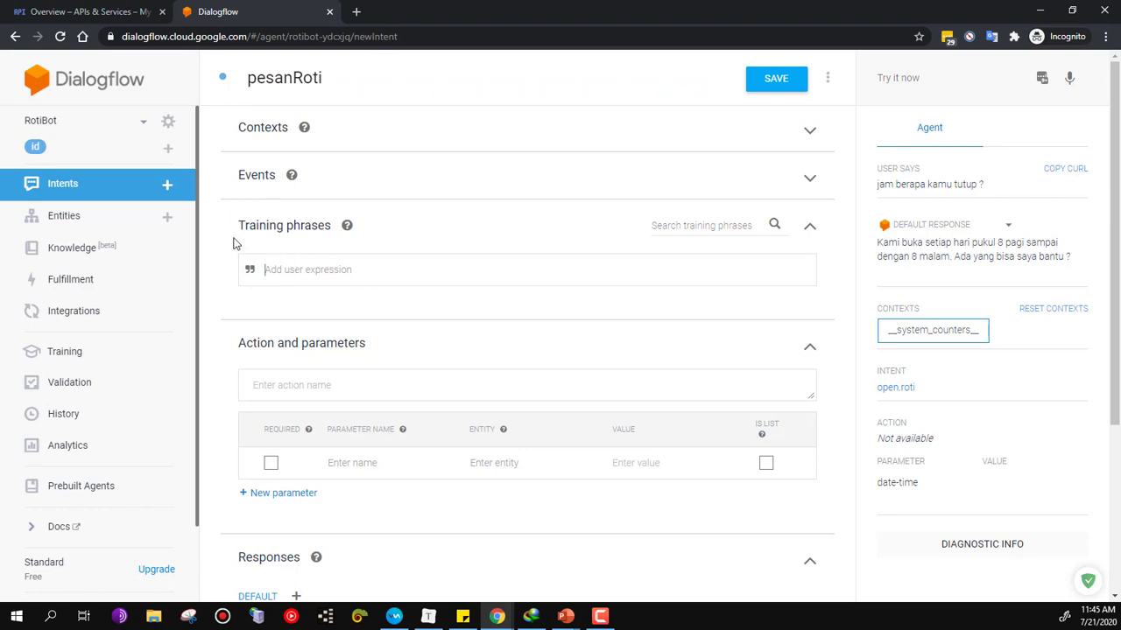
{"action": "type", "text": "Saya ingin memesan roti s"}
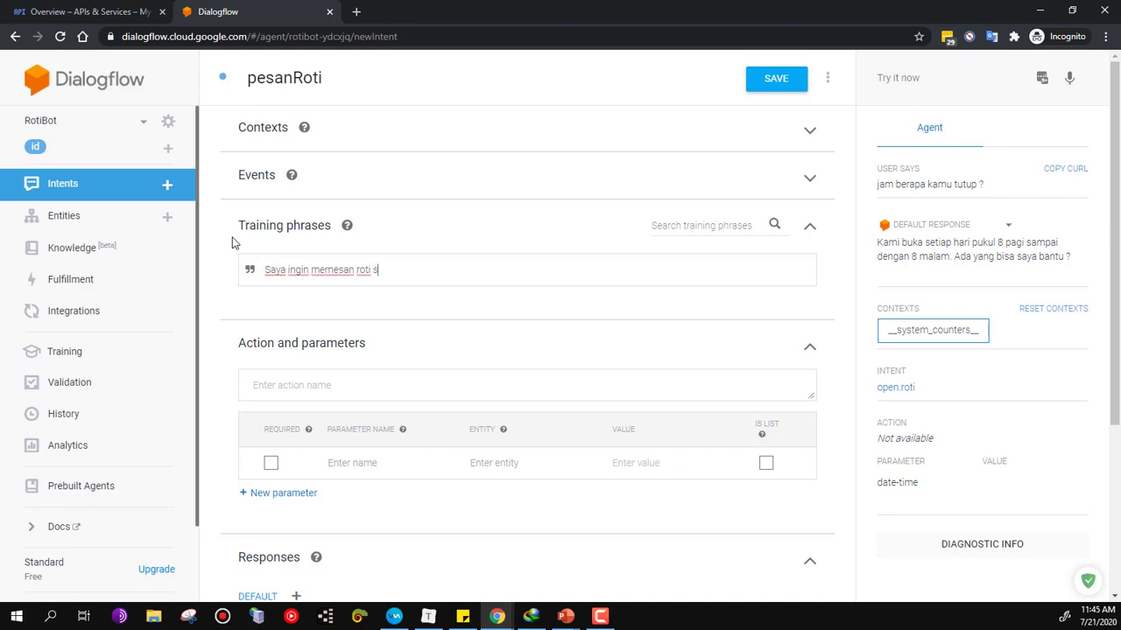
{"action": "type", "text": "two"}
{"action": "type", "text": "awe"}
{"action": "type", "text": "berry"}
{"action": "type", "text": " ukuran besar"}
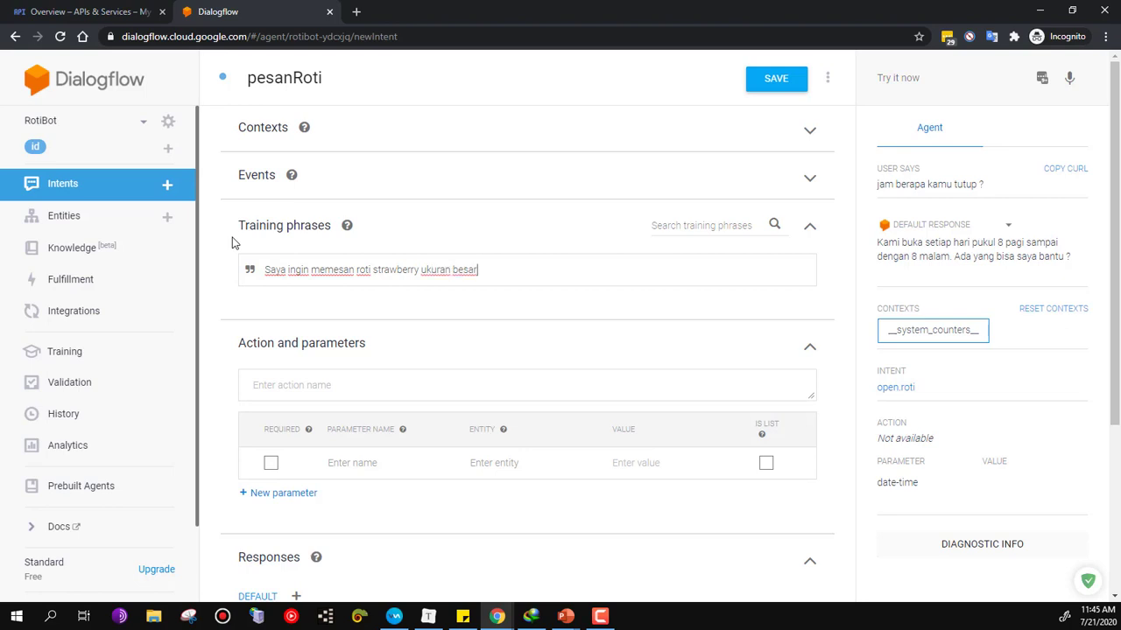
{"action": "key", "text": "Return"}
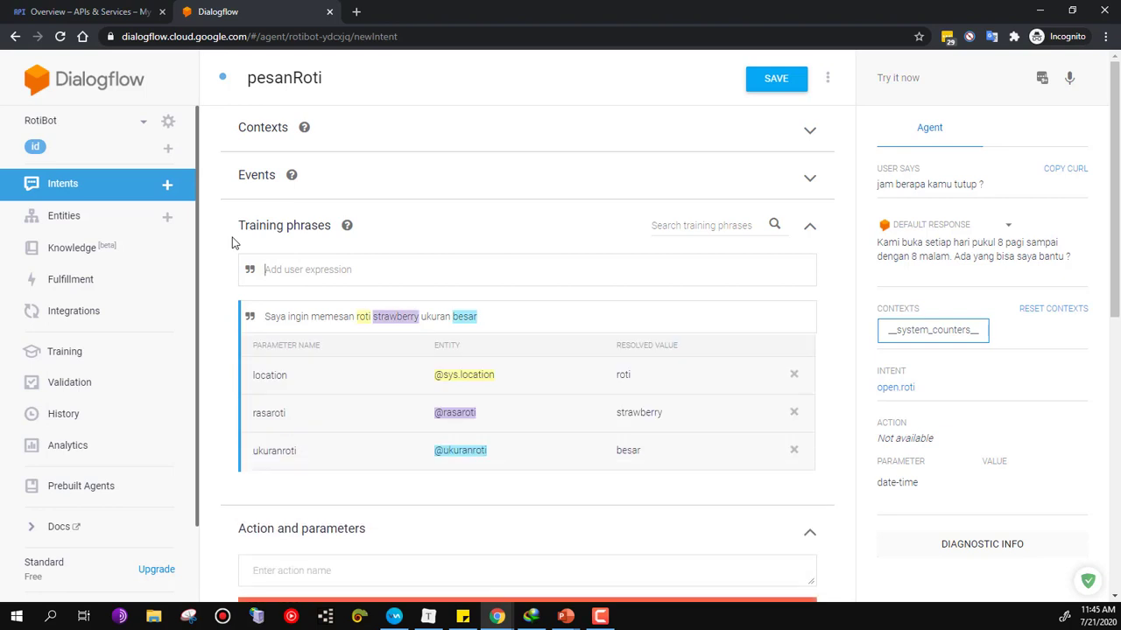
Add a second training phrase, "saya ingin roti kecil rasa cokelat".
{"action": "type", "text": "saya"}
{"action": "key", "text": "BackSpace"}
{"action": "key", "text": "BackSpace"}
{"action": "key", "text": "BackSpace"}
{"action": "type", "text": "aya i"}
{"action": "key", "text": "BackSpace"}
{"action": "key", "text": "BackSpace"}
{"action": "key", "text": "BackSpace"}
{"action": "key", "text": "BackSpace"}
{"action": "type", "text": "saya ingin"}
{"action": "type", "text": "roti kecil rasa cokelat"}
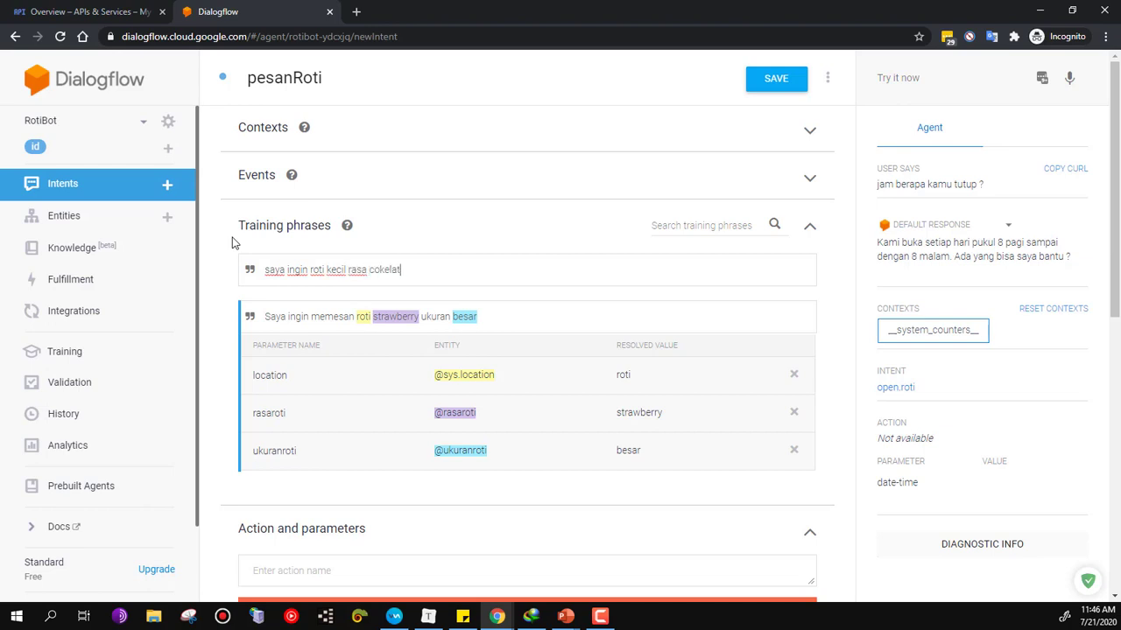
{"action": "key", "text": "Return"}
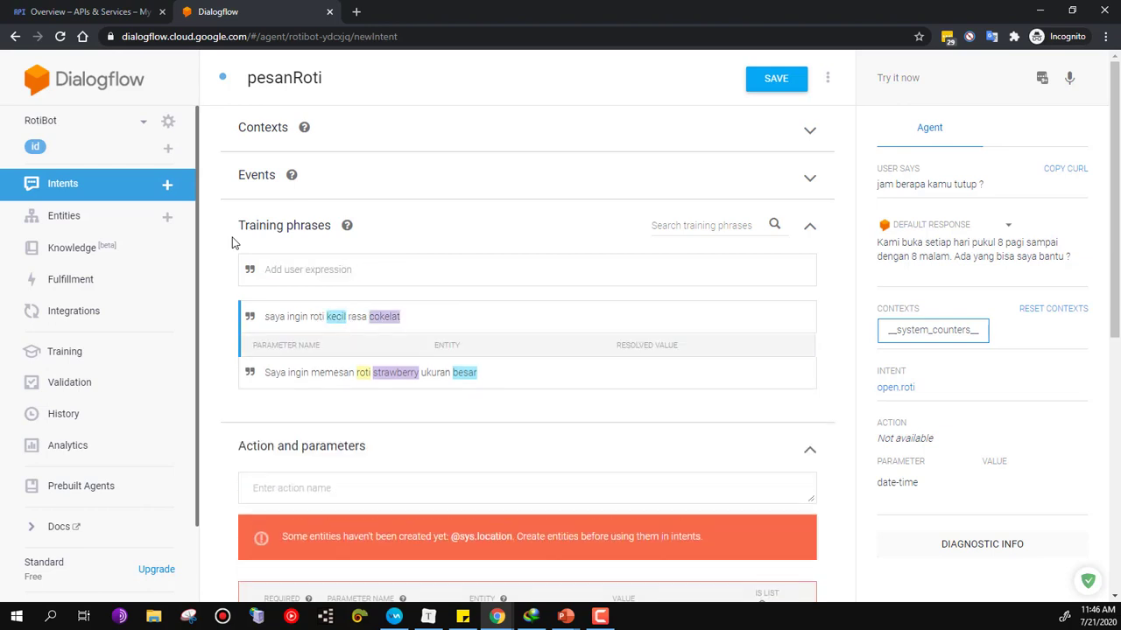
{"action": "scroll", "coordinate": [410, 303], "scroll_direction": "down", "scroll_amount": 2}
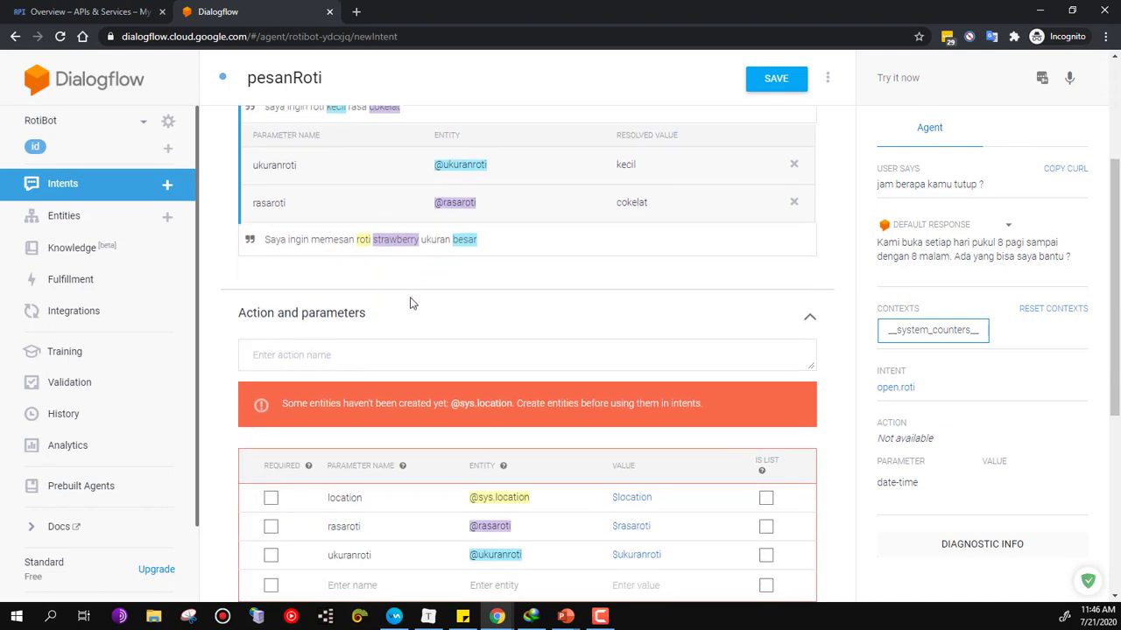
{"action": "scroll", "coordinate": [490, 405], "scroll_direction": "down", "scroll_amount": 2}
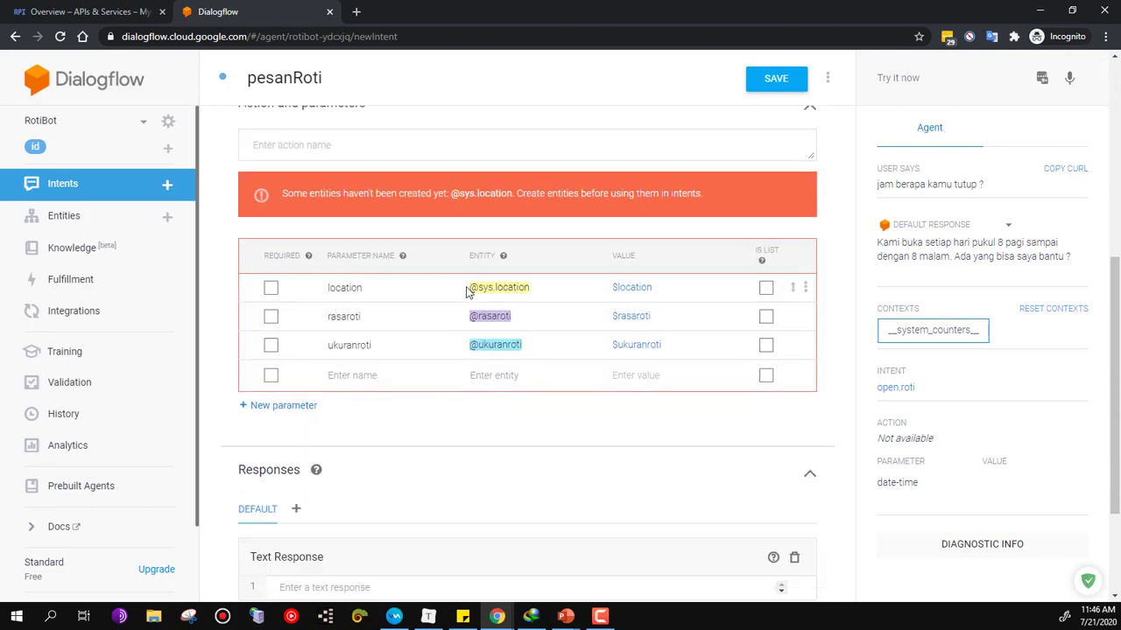
{"action": "scroll", "coordinate": [431, 294], "scroll_direction": "up", "scroll_amount": 4}
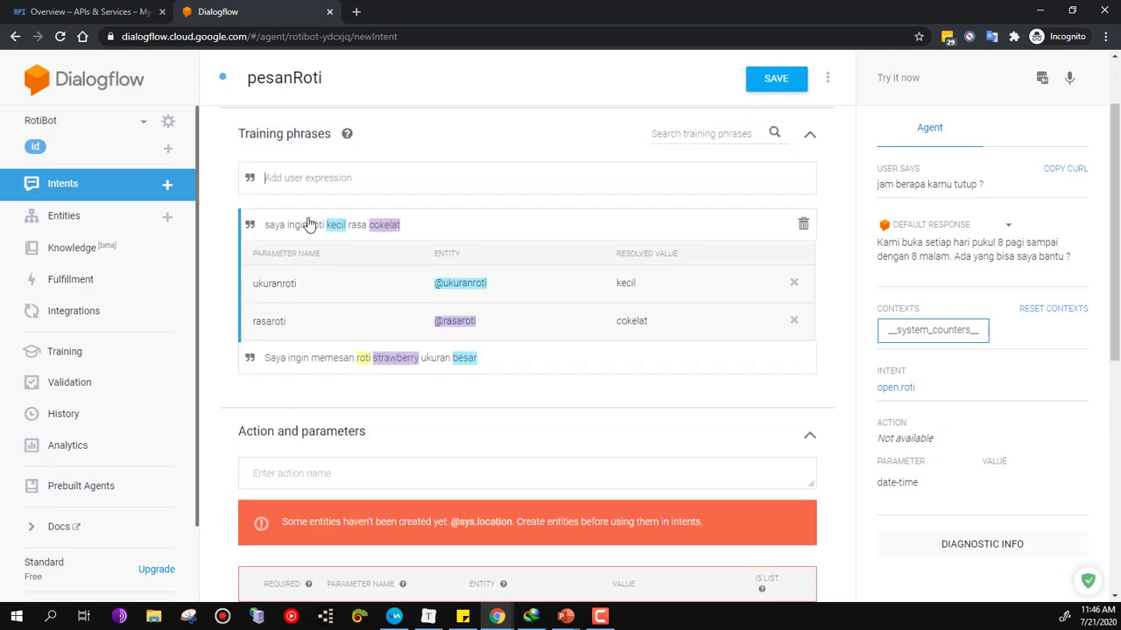
{"action": "scroll", "coordinate": [452, 358], "scroll_direction": "down", "scroll_amount": 3}
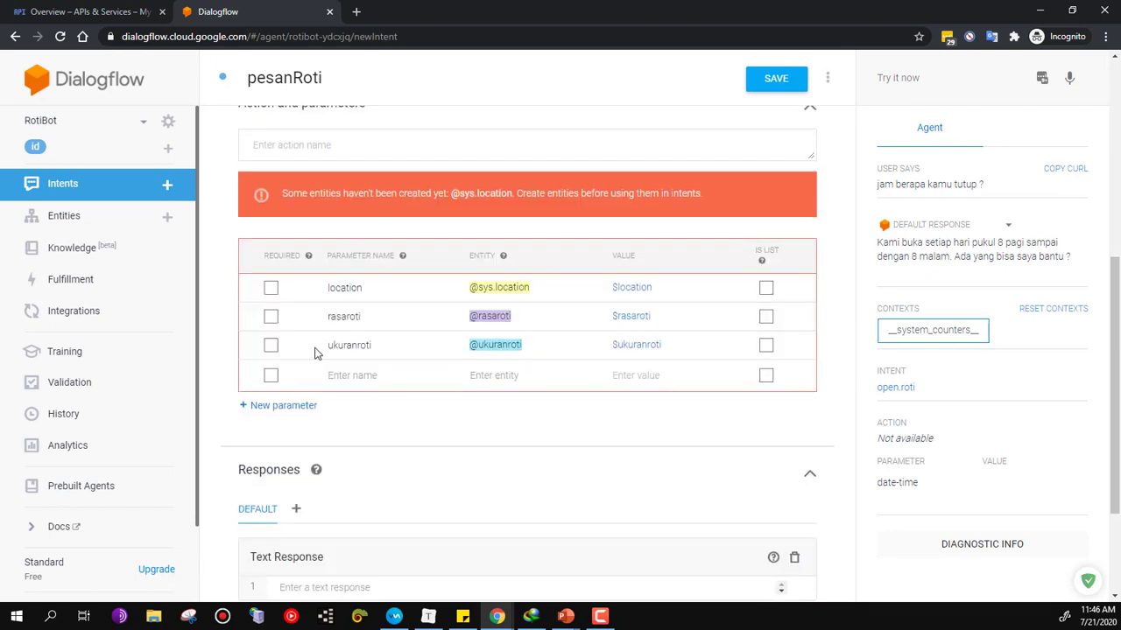
{"action": "scroll", "coordinate": [711, 307], "scroll_direction": "down", "scroll_amount": 1}
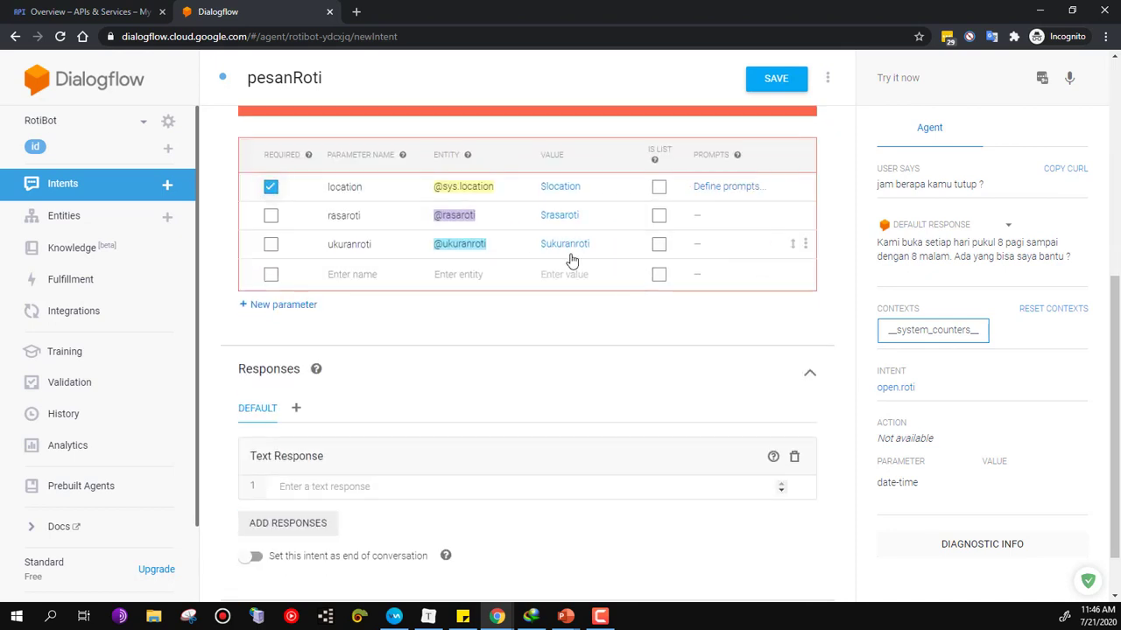
{"action": "scroll", "coordinate": [784, 210], "scroll_direction": "up", "scroll_amount": 2}
{"action": "left_click", "coordinate": [804, 328]}
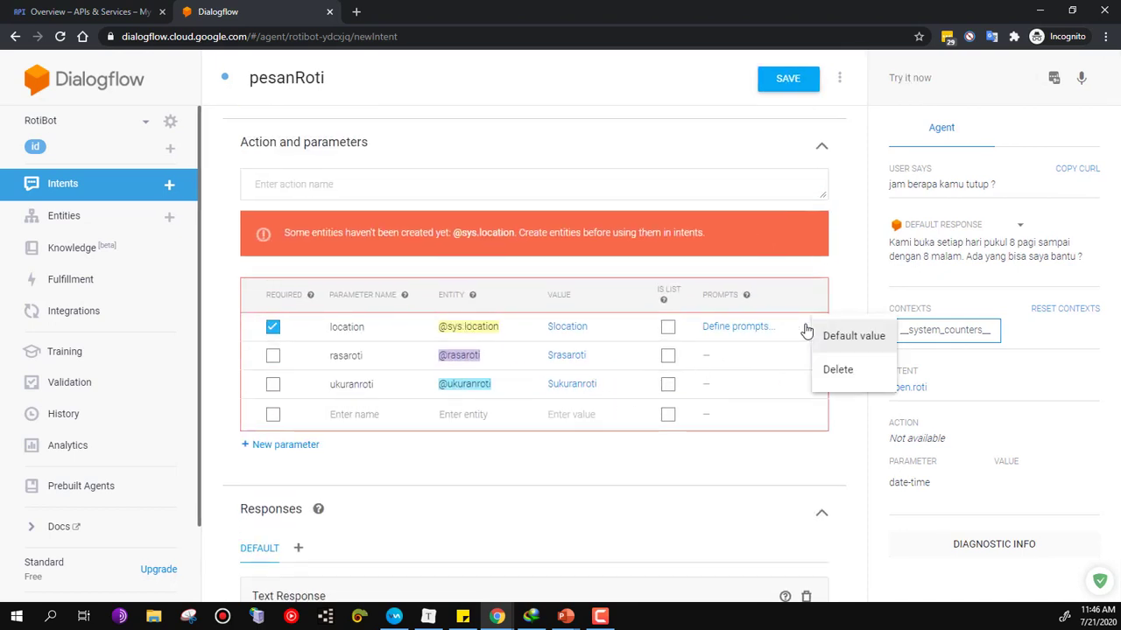
{"action": "left_click", "coordinate": [833, 370]}
{"action": "left_click", "coordinate": [722, 378]}
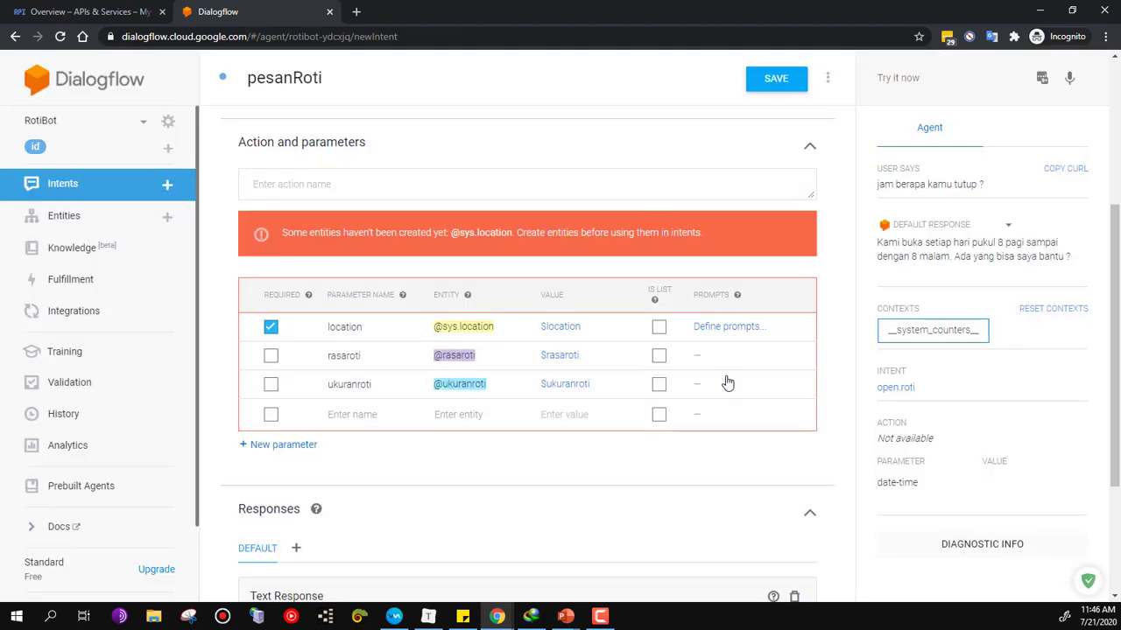
{"action": "scroll", "coordinate": [372, 442], "scroll_direction": "up", "scroll_amount": 2}
{"action": "scroll", "coordinate": [332, 324], "scroll_direction": "up", "scroll_amount": 1}
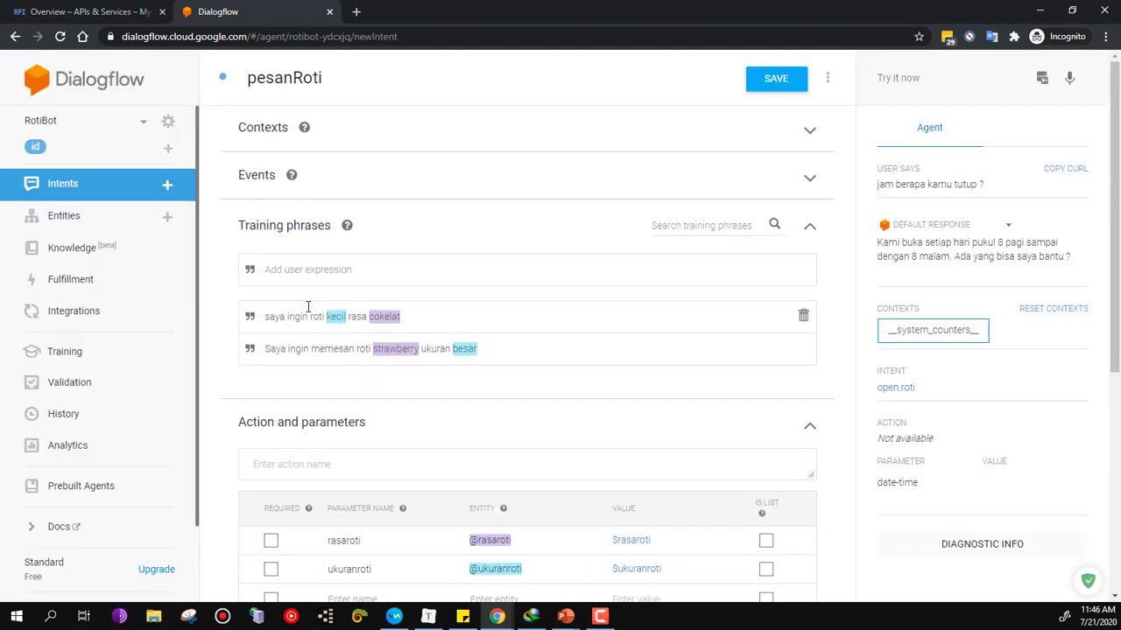
Add the training phrase "bisa saya memesan roti keju ukuran kecil dikirim hari ini ?" and check the entity assigned to "hari ini".
{"action": "left_click", "coordinate": [249, 267]}
{"action": "scroll", "coordinate": [238, 206], "scroll_direction": "down", "scroll_amount": 2}
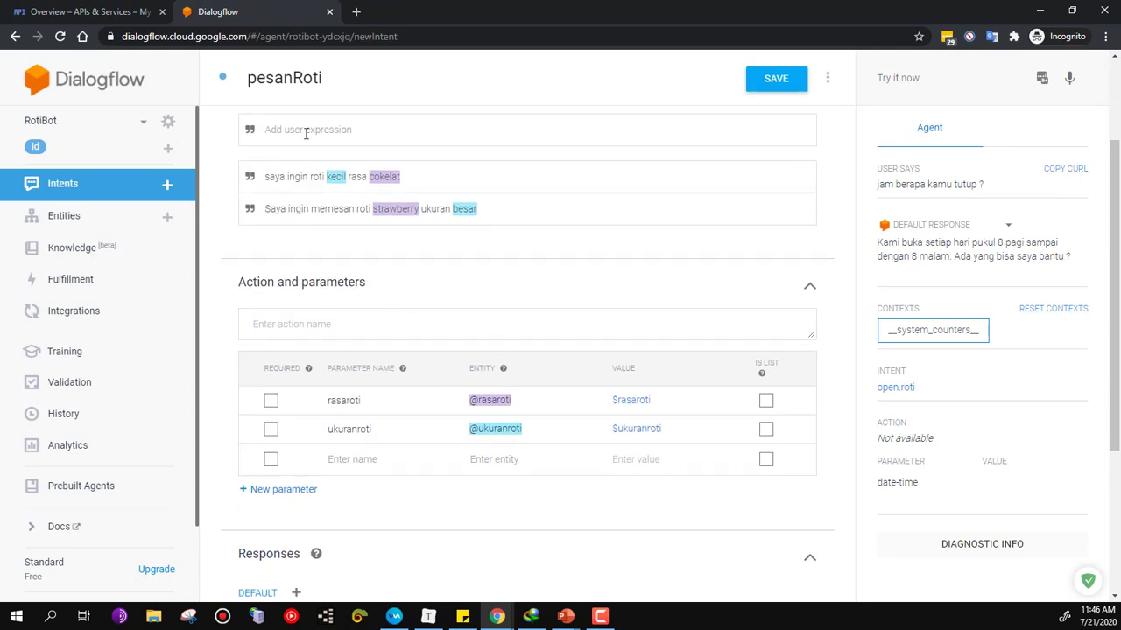
{"action": "scroll", "coordinate": [221, 168], "scroll_direction": "up", "scroll_amount": 1}
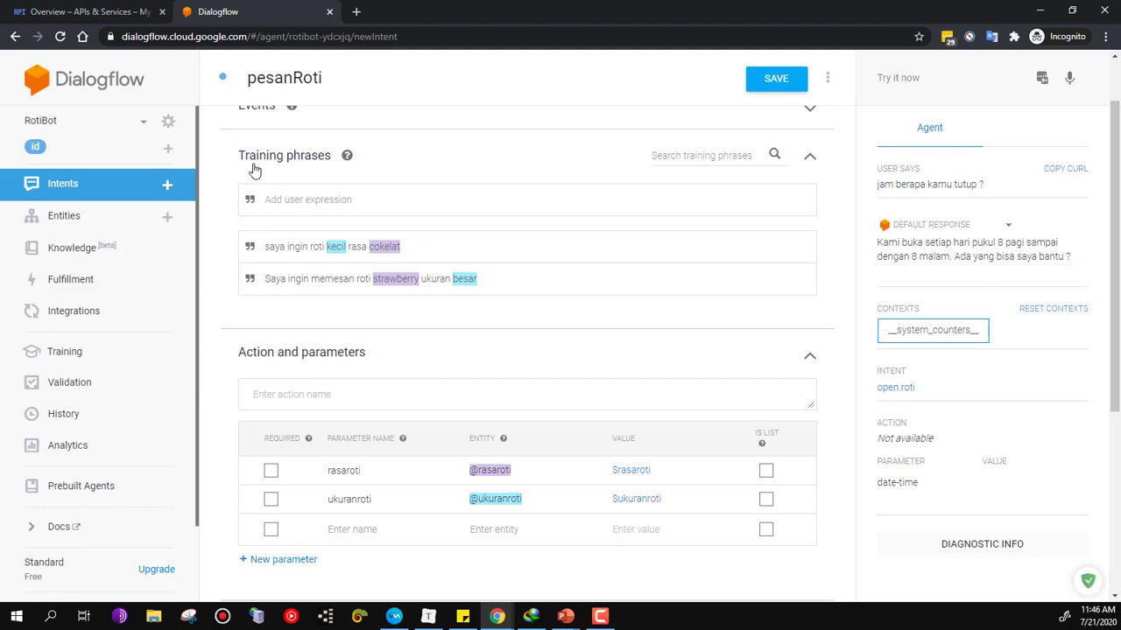
{"action": "type", "text": "bisa "}
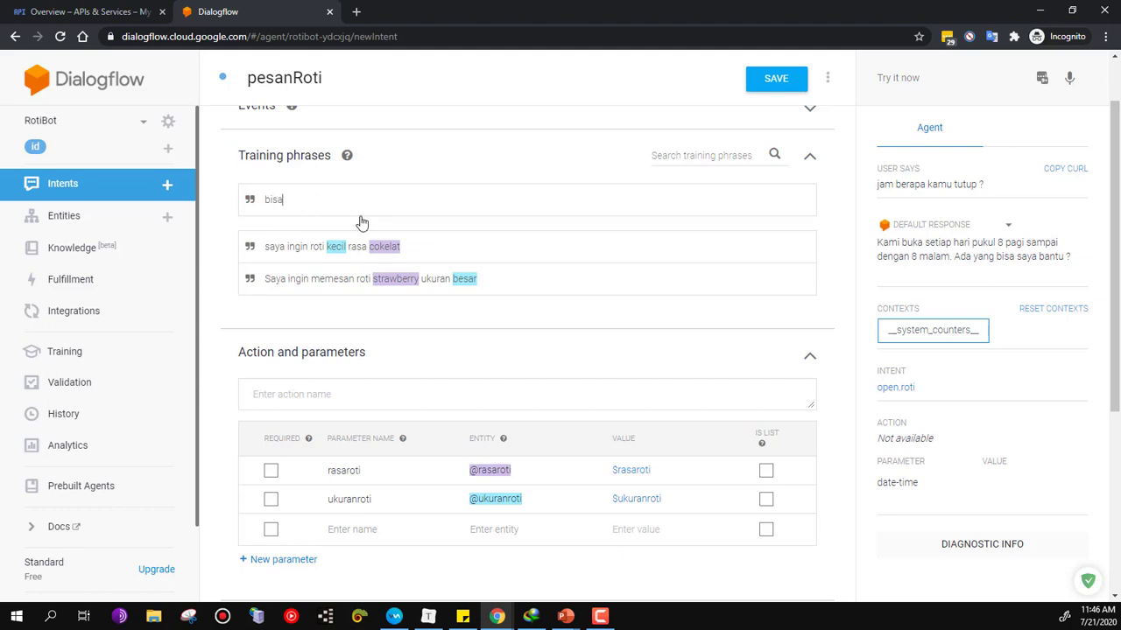
{"action": "type", "text": "k"}
{"action": "key", "text": "BackSpace"}
{"action": "type", "text": "saya memesan r"}
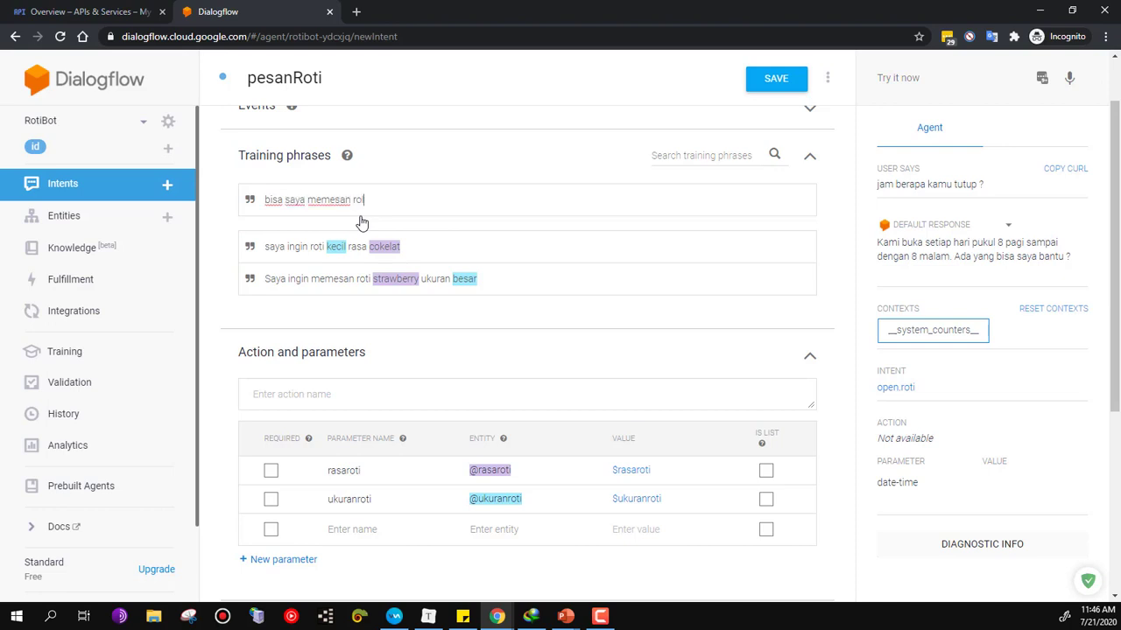
{"action": "type", "text": "oti keju ukuran kec"}
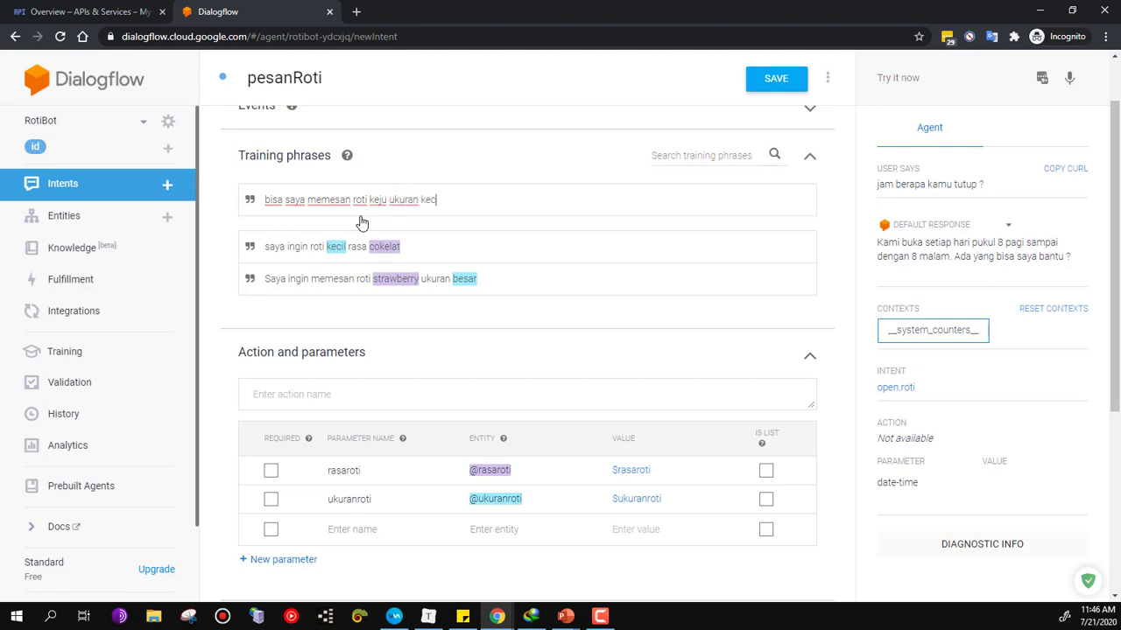
{"action": "type", "text": "il dikirim hari ini ?"}
{"action": "key", "text": "Return"}
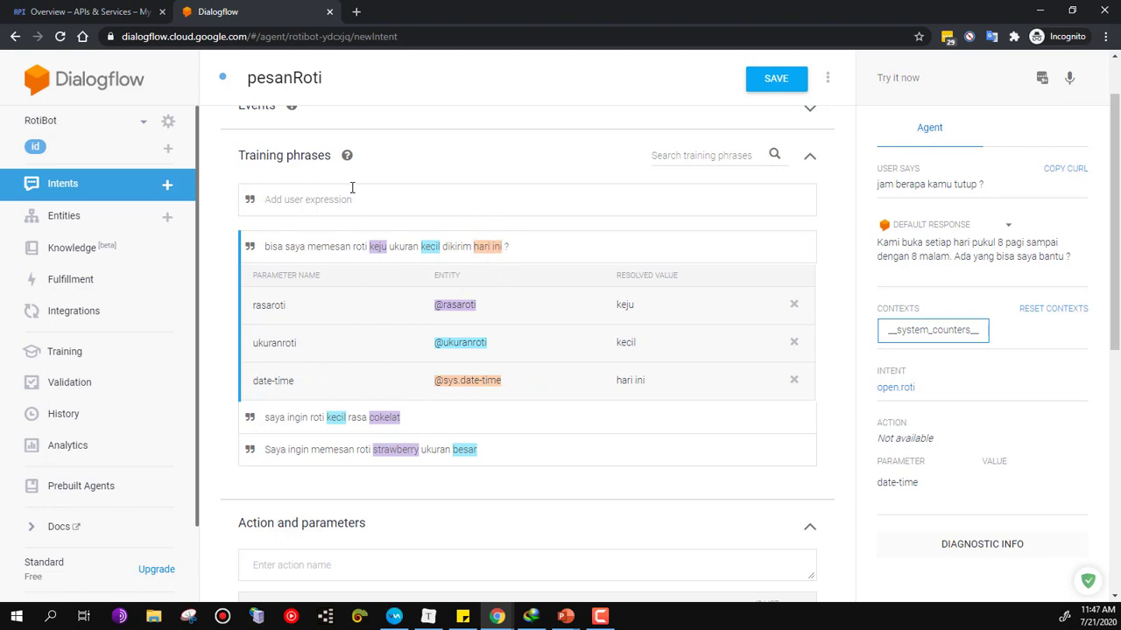
{"action": "left_click", "coordinate": [218, 199]}
{"action": "left_click", "coordinate": [483, 248]}
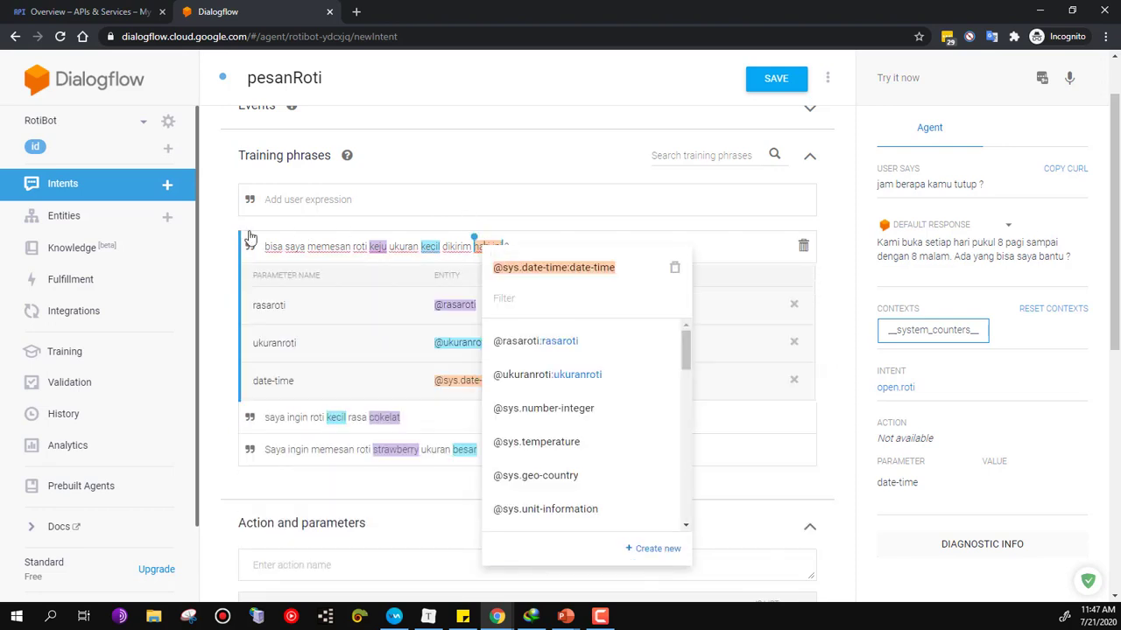
{"action": "left_click", "coordinate": [248, 238]}
Add the training phrase "saya ingin order roti rasa keju dan cokelat untuk jam 1 siang".
{"action": "left_click", "coordinate": [315, 201]}
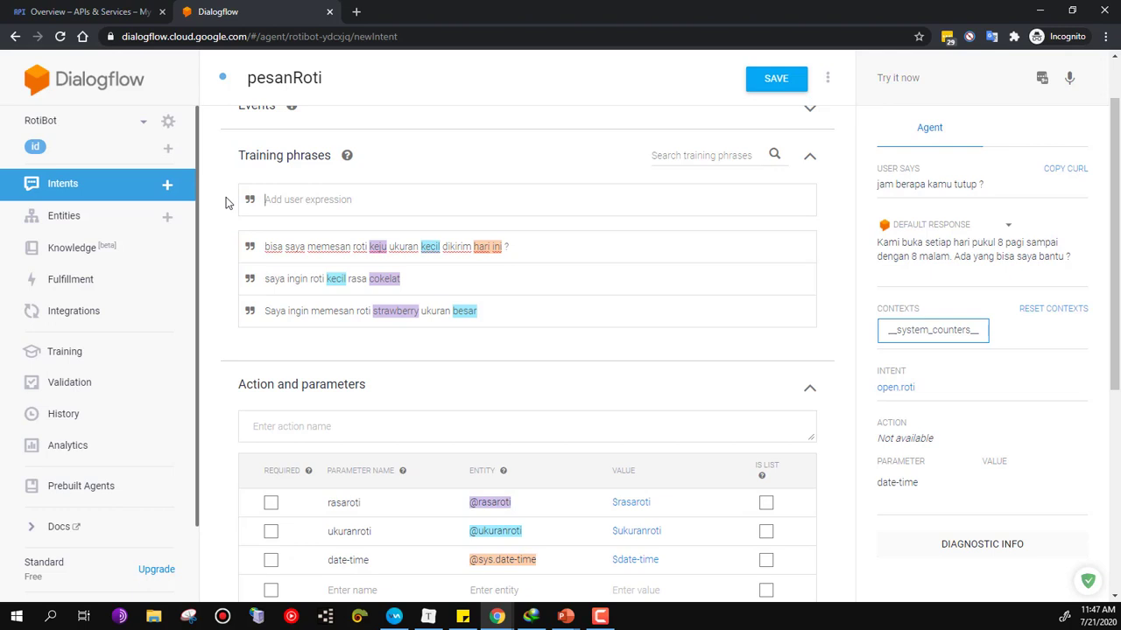
{"action": "type", "text": "saya ingin order roti rasa keju da"}
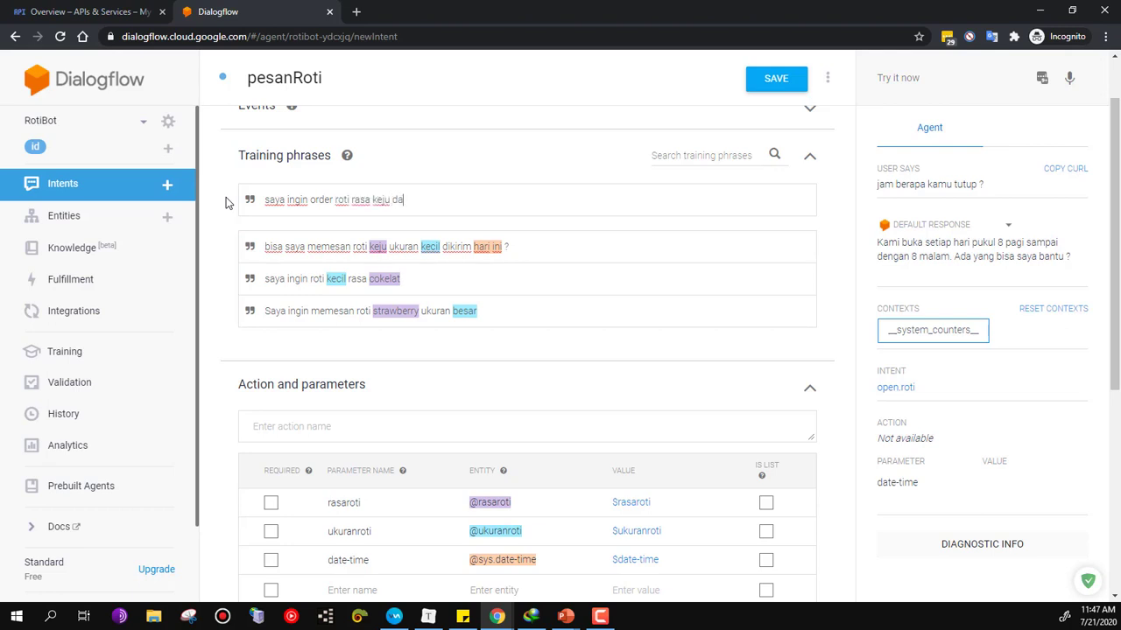
{"action": "type", "text": "n cokelat untuk jam"}
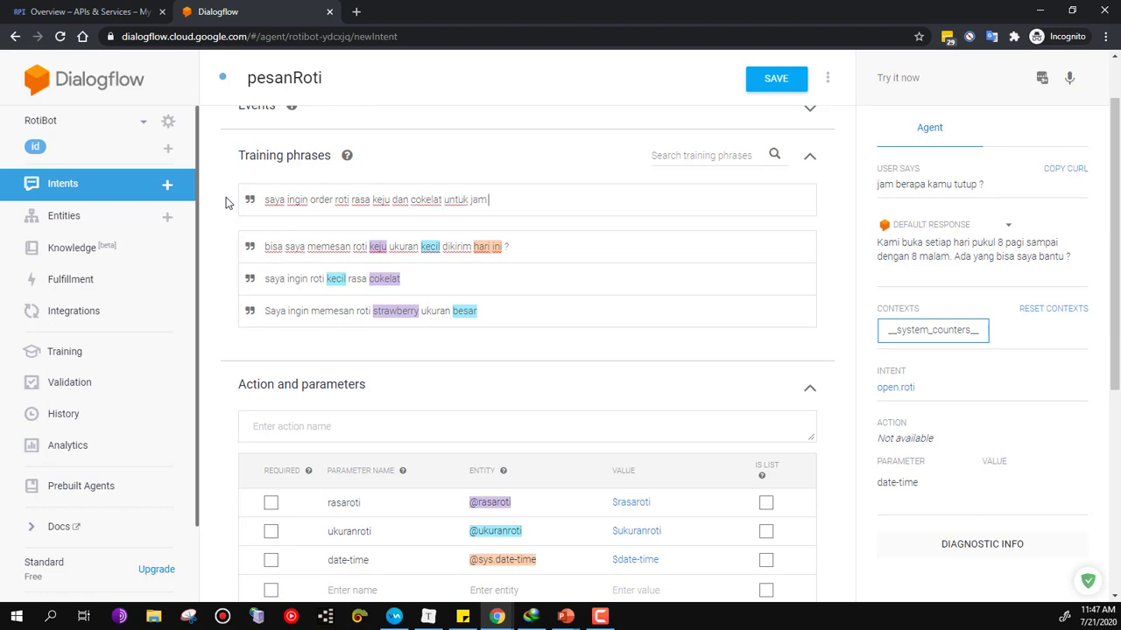
{"action": "type", "text": " 1 siang"}
{"action": "key", "text": "Return"}
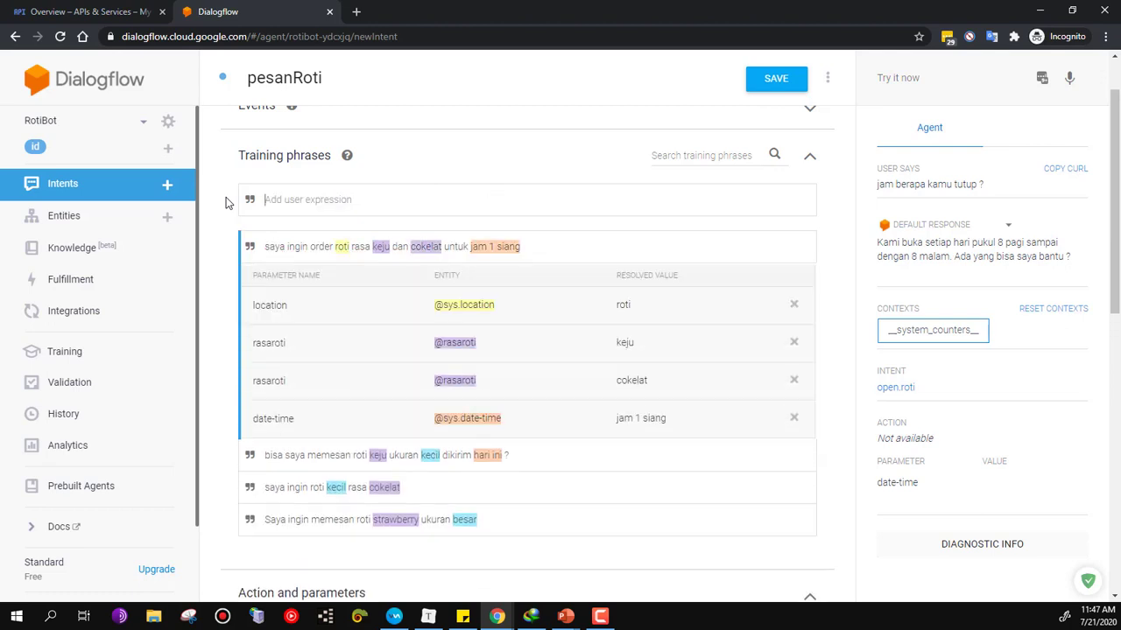
{"action": "left_click", "coordinate": [226, 250]}
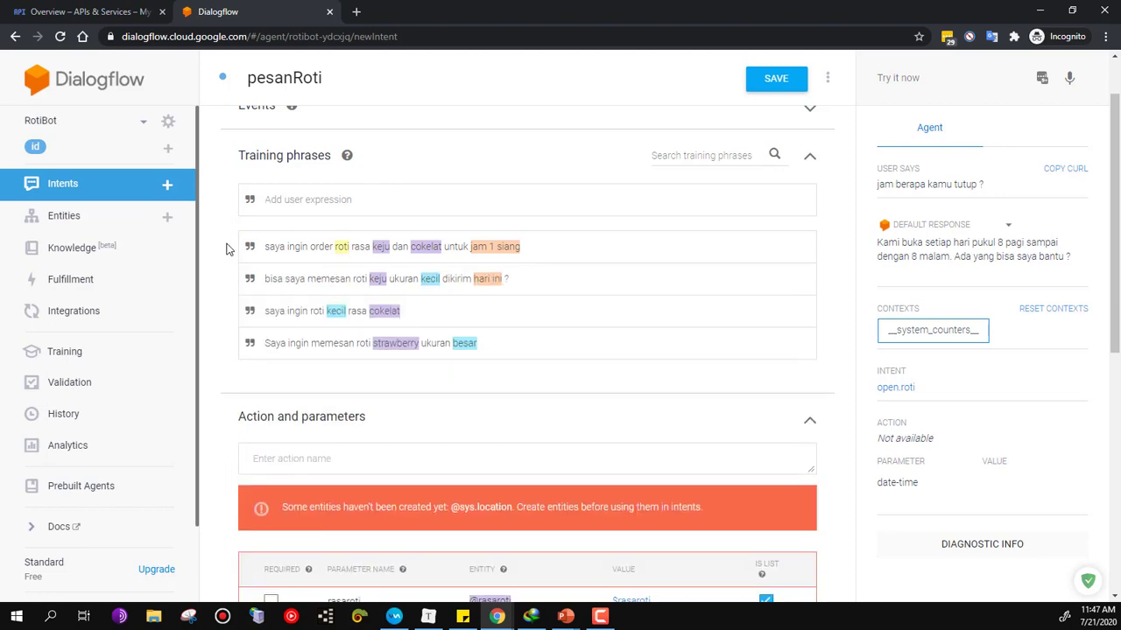
Mark the location parameter as required in the intent's parameter table, keeping date-time optional.
{"action": "scroll", "coordinate": [227, 250], "scroll_direction": "down", "scroll_amount": 3}
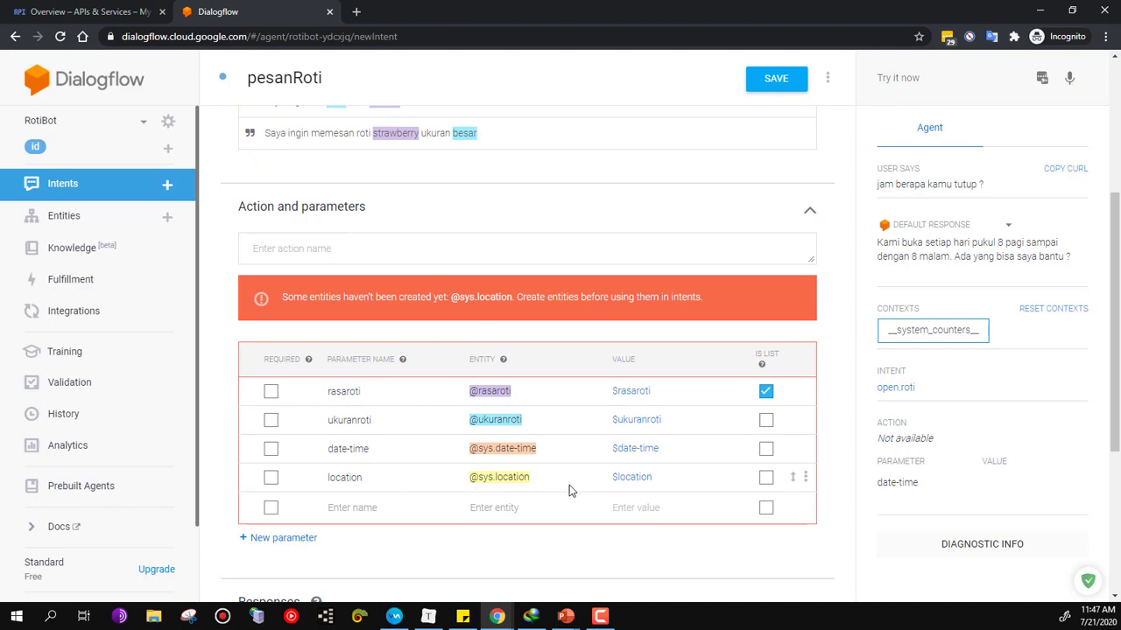
{"action": "scroll", "coordinate": [416, 230], "scroll_direction": "up", "scroll_amount": 4}
{"action": "scroll", "coordinate": [416, 230], "scroll_direction": "down", "scroll_amount": 5}
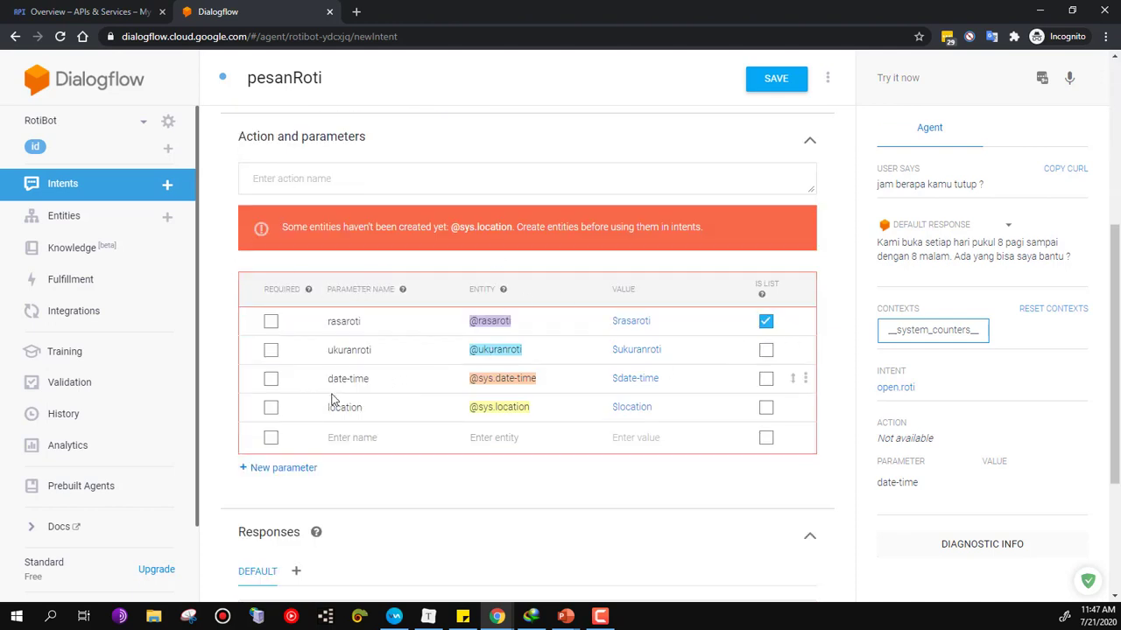
{"action": "left_click", "coordinate": [271, 380]}
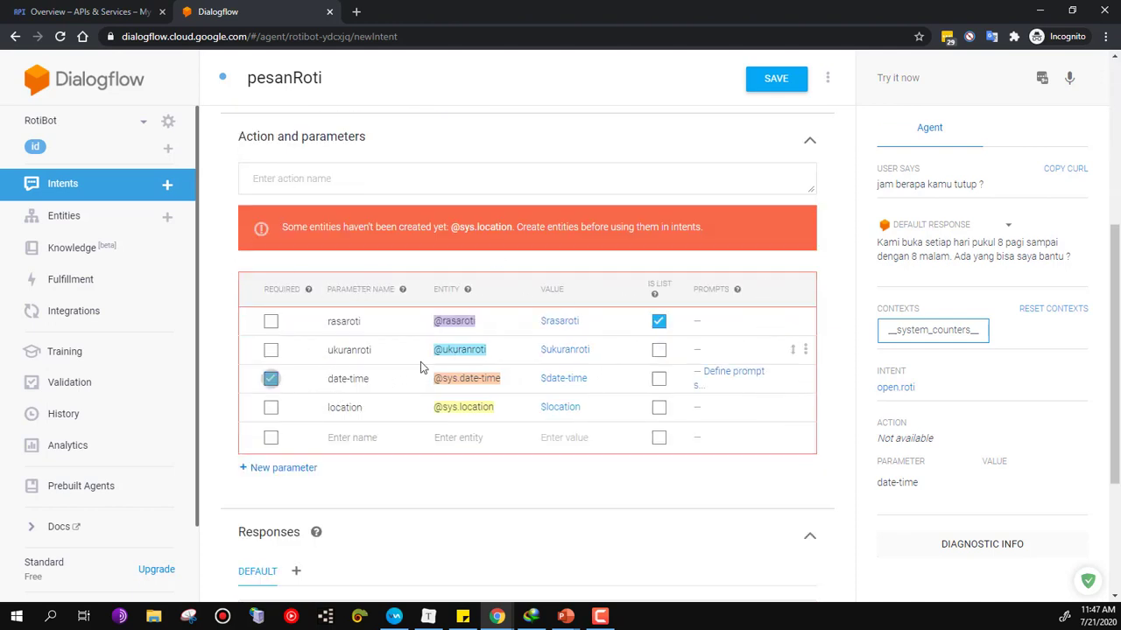
{"action": "left_click", "coordinate": [270, 379]}
{"action": "left_click", "coordinate": [271, 407]}
{"action": "scroll", "coordinate": [481, 420], "scroll_direction": "up", "scroll_amount": 3}
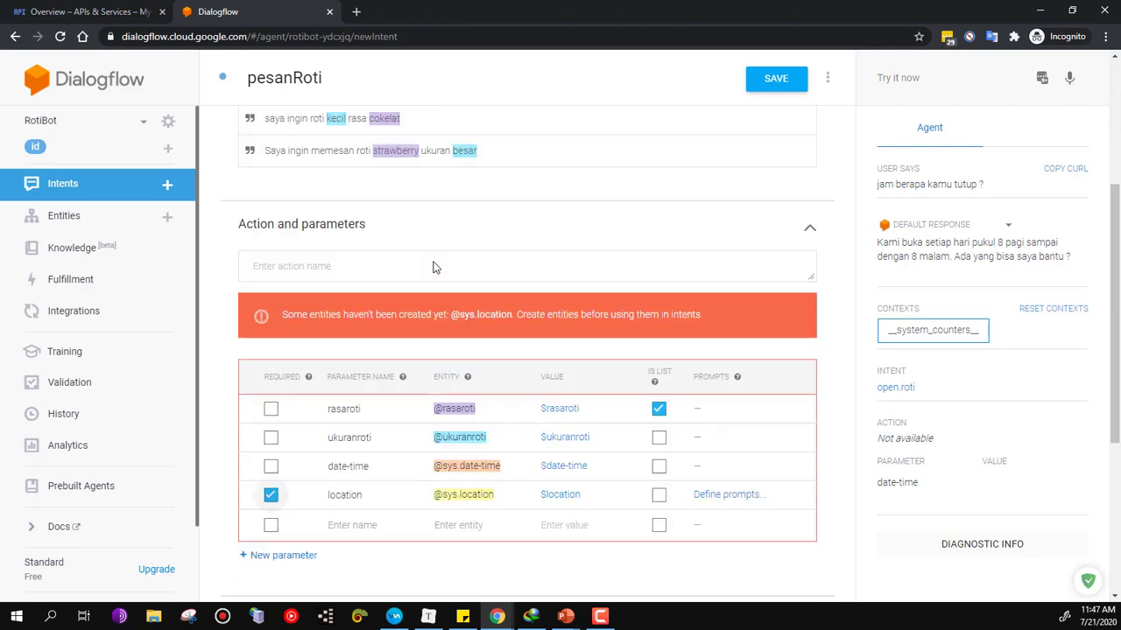
{"action": "double_click", "coordinate": [341, 180]}
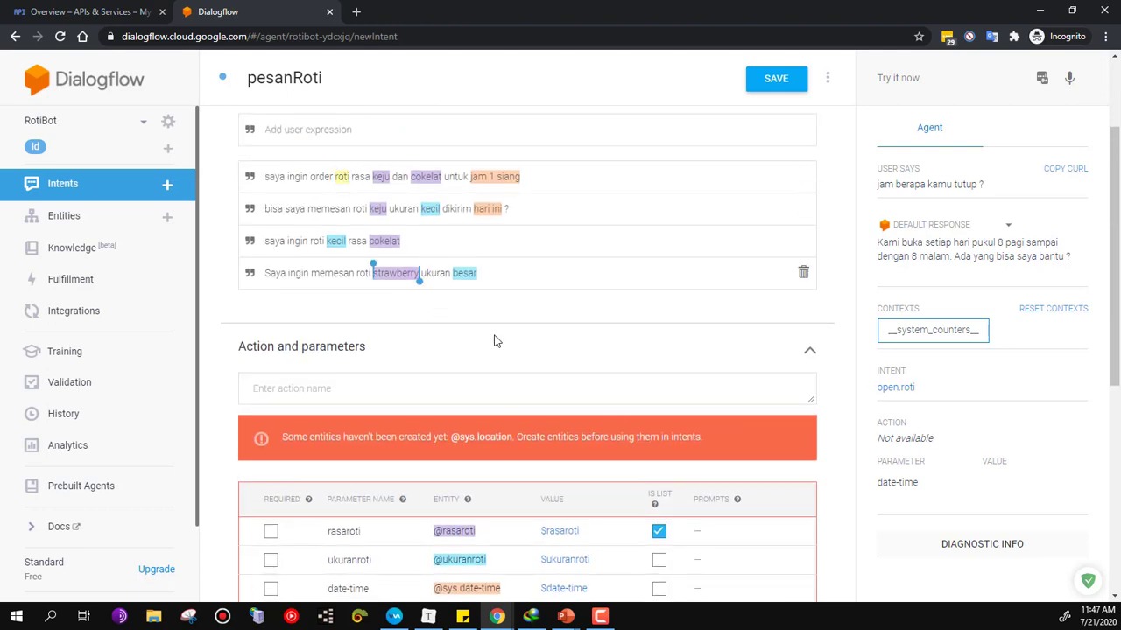
{"action": "scroll", "coordinate": [525, 367], "scroll_direction": "down", "scroll_amount": 2}
{"action": "left_click", "coordinate": [803, 477]}
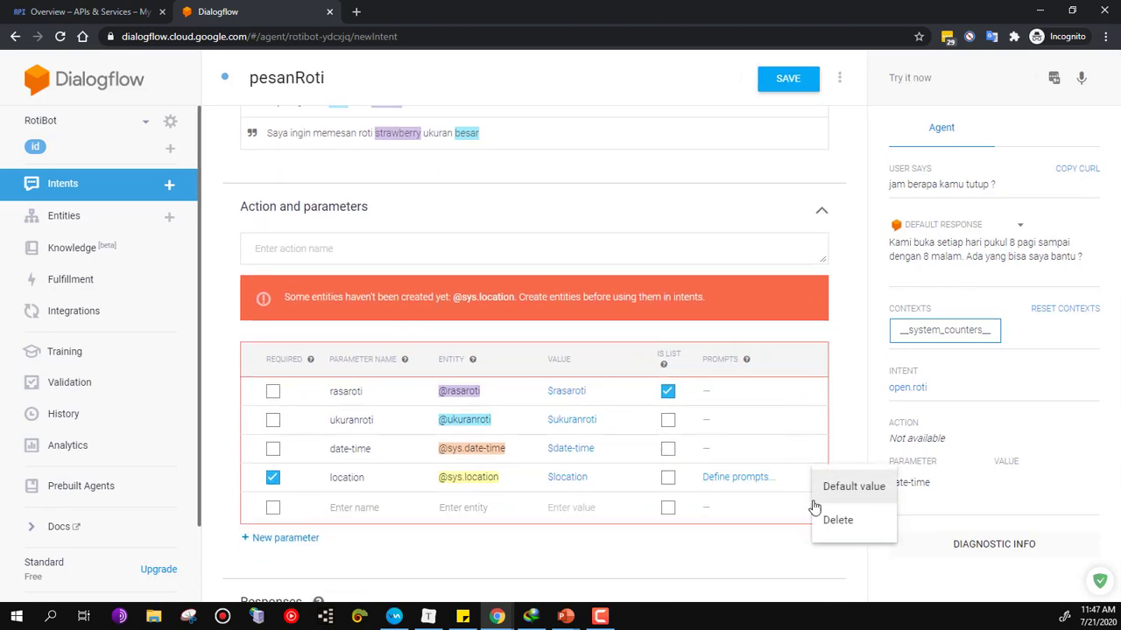
{"action": "left_click", "coordinate": [835, 522]}
{"action": "left_click", "coordinate": [710, 380]}
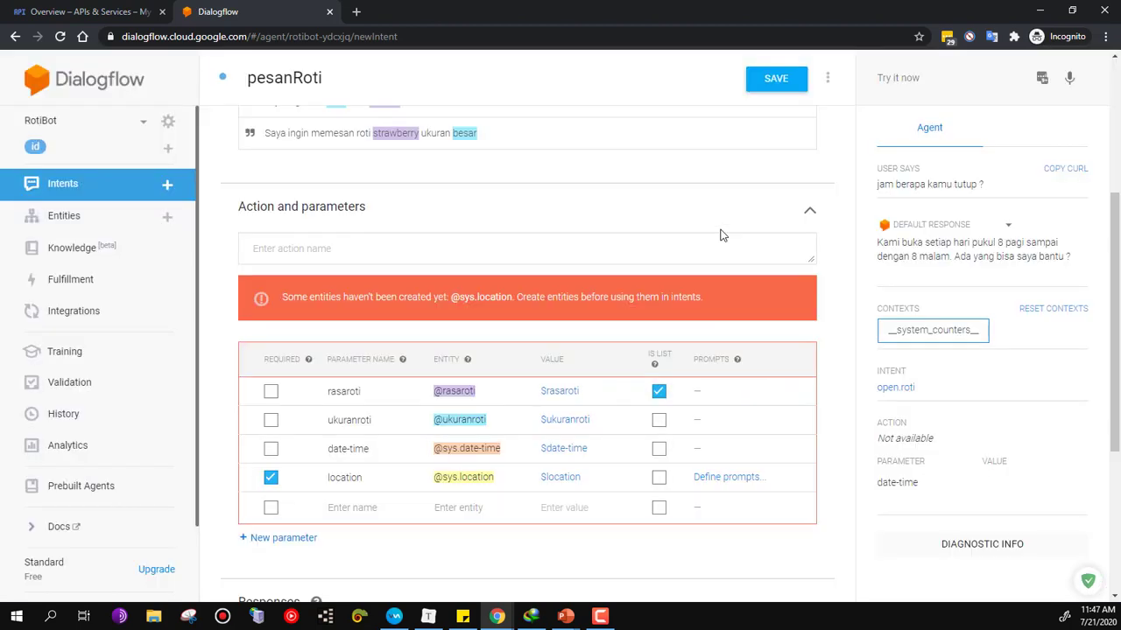
{"action": "scroll", "coordinate": [485, 257], "scroll_direction": "up", "scroll_amount": 2}
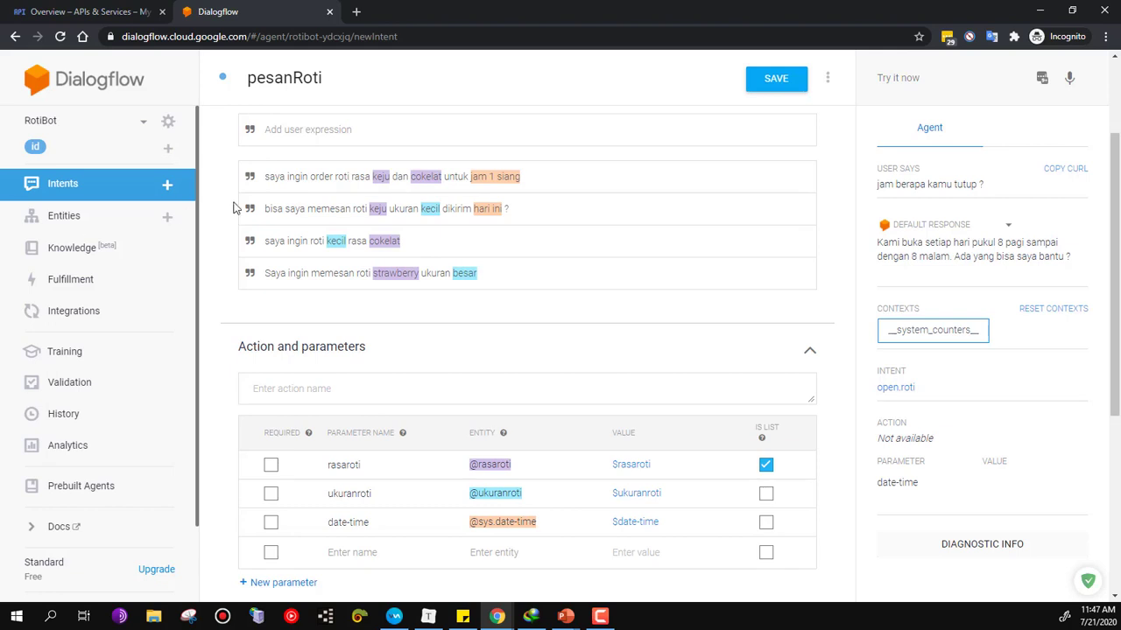
Examine the entities assigned to "keju" and "cokelat" in the training phrase ordering roti for "jam 1 siang".
{"action": "left_click", "coordinate": [340, 178]}
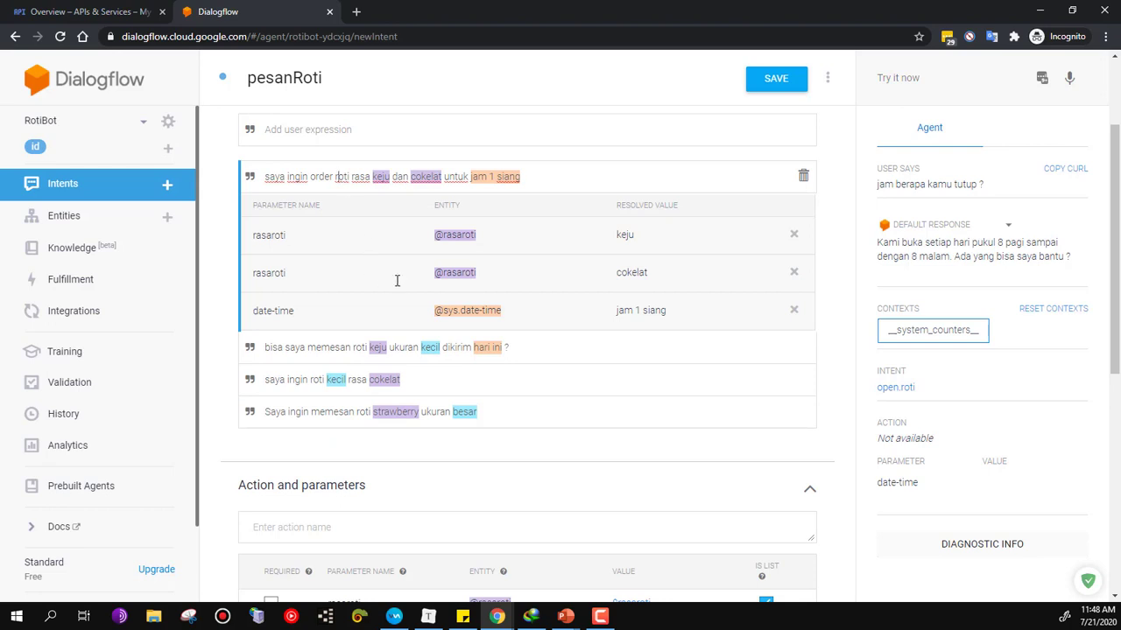
{"action": "scroll", "coordinate": [396, 280], "scroll_direction": "down", "scroll_amount": 3}
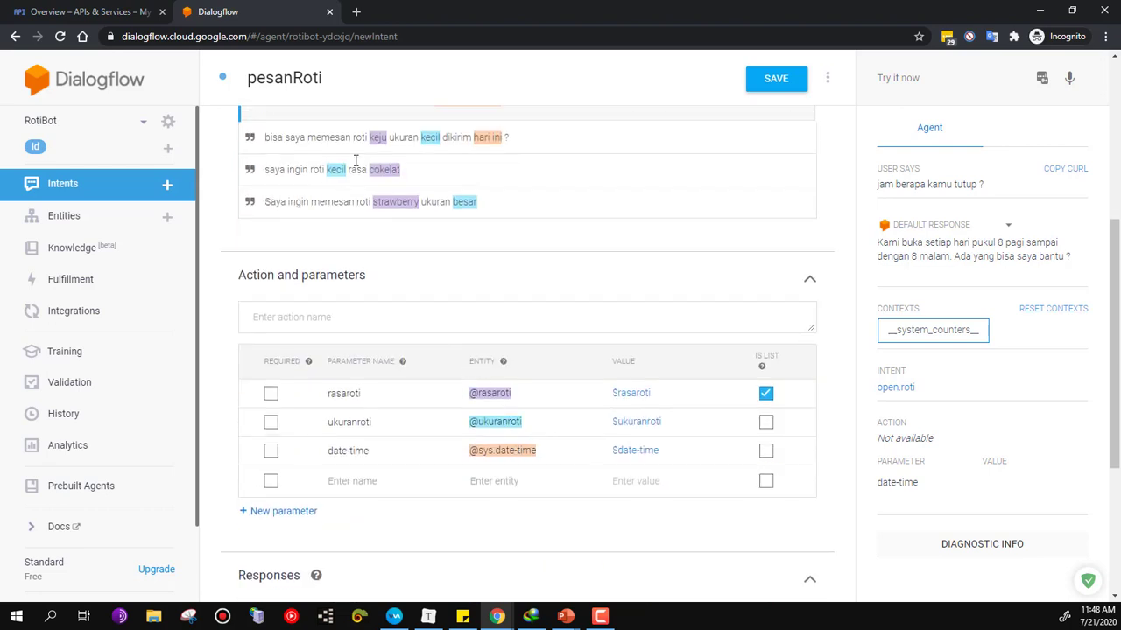
{"action": "scroll", "coordinate": [355, 160], "scroll_direction": "up", "scroll_amount": 2}
{"action": "scroll", "coordinate": [345, 188], "scroll_direction": "up", "scroll_amount": 1}
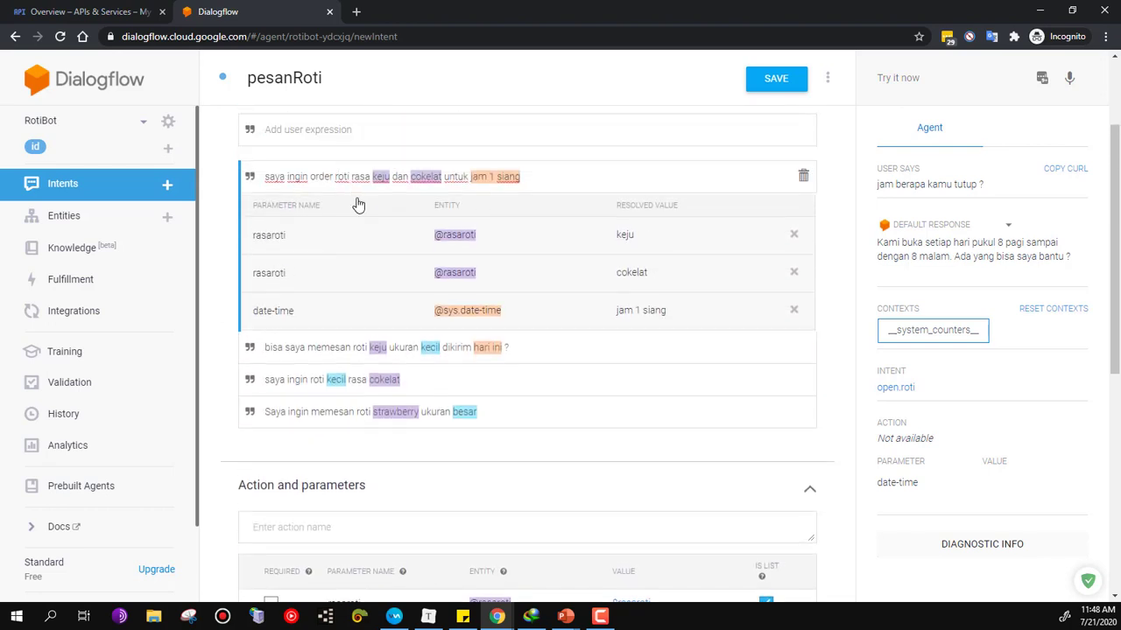
{"action": "left_click", "coordinate": [380, 178]}
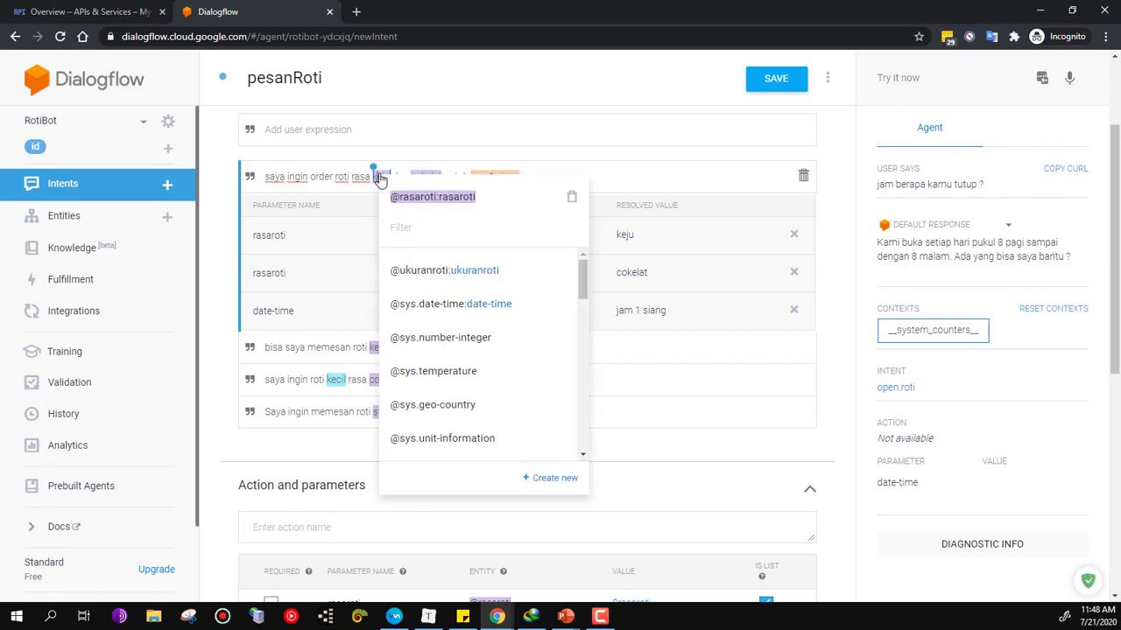
{"action": "left_click", "coordinate": [301, 229]}
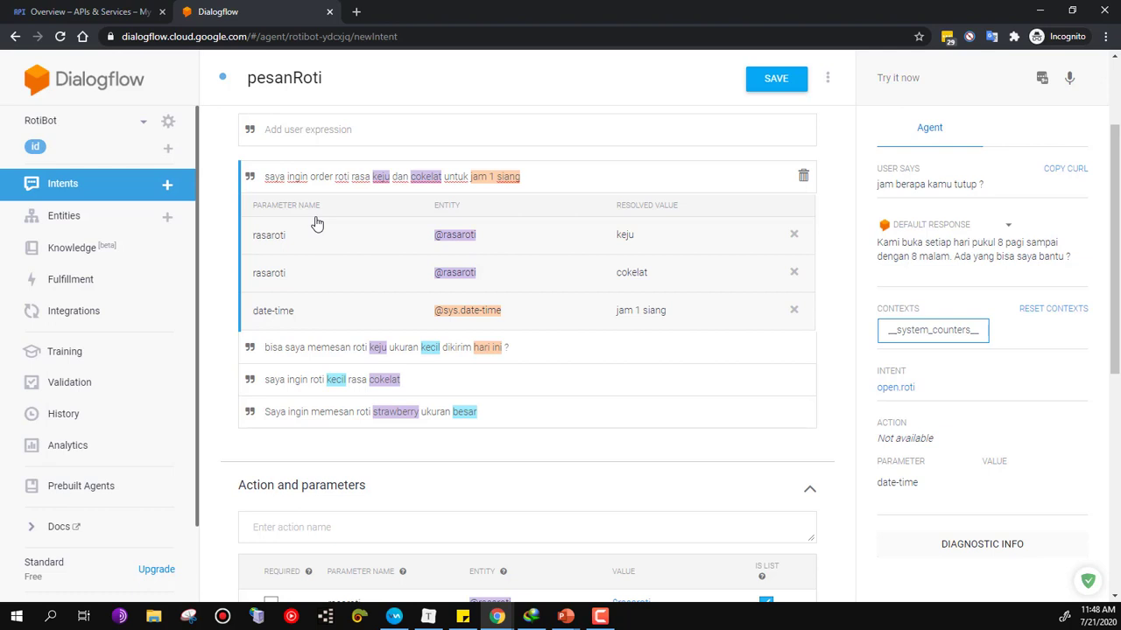
{"action": "double_click", "coordinate": [426, 177]}
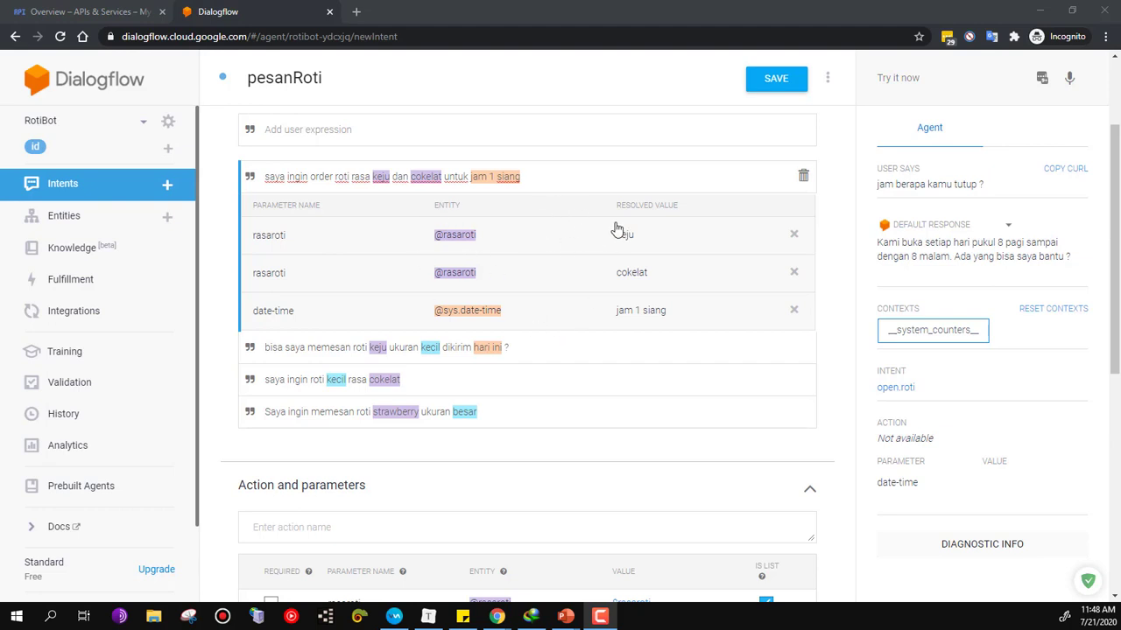
{"action": "left_click_drag", "start_coordinate": [521, 177], "coordinate": [471, 177]}
{"action": "left_click", "coordinate": [296, 308]}
{"action": "left_click", "coordinate": [483, 179]}
{"action": "left_click", "coordinate": [304, 309]}
{"action": "left_click", "coordinate": [454, 312]}
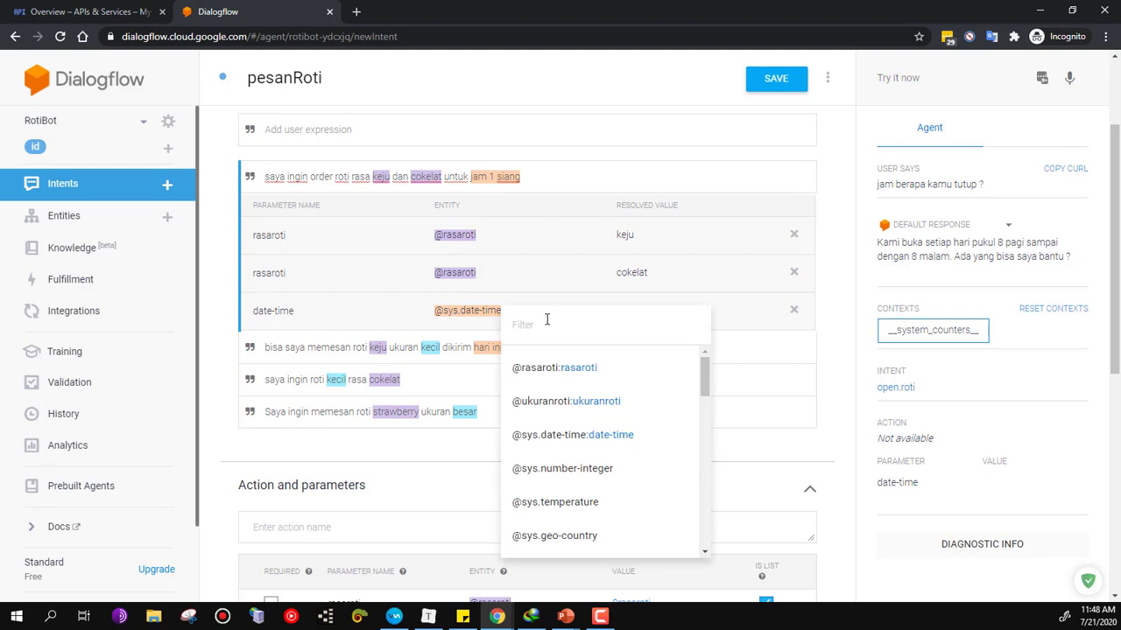
{"action": "type", "text": "y"}
{"action": "key", "text": "BackSpace"}
{"action": "type", "text": "time"}
{"action": "left_click", "coordinate": [563, 442]}
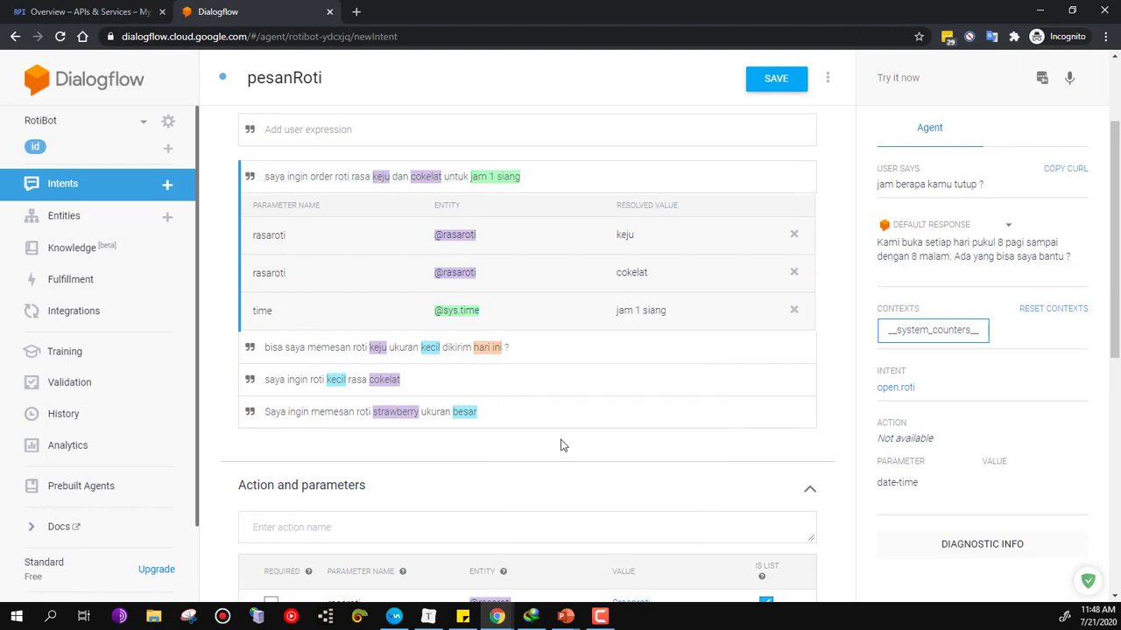
{"action": "left_click", "coordinate": [477, 348]}
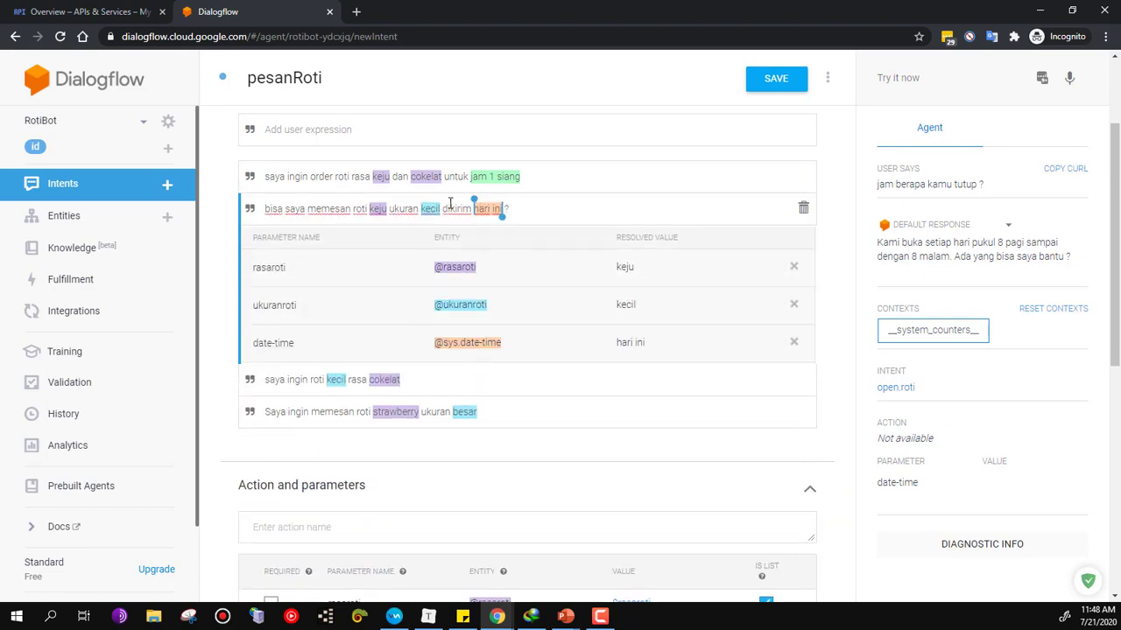
{"action": "left_click", "coordinate": [458, 352]}
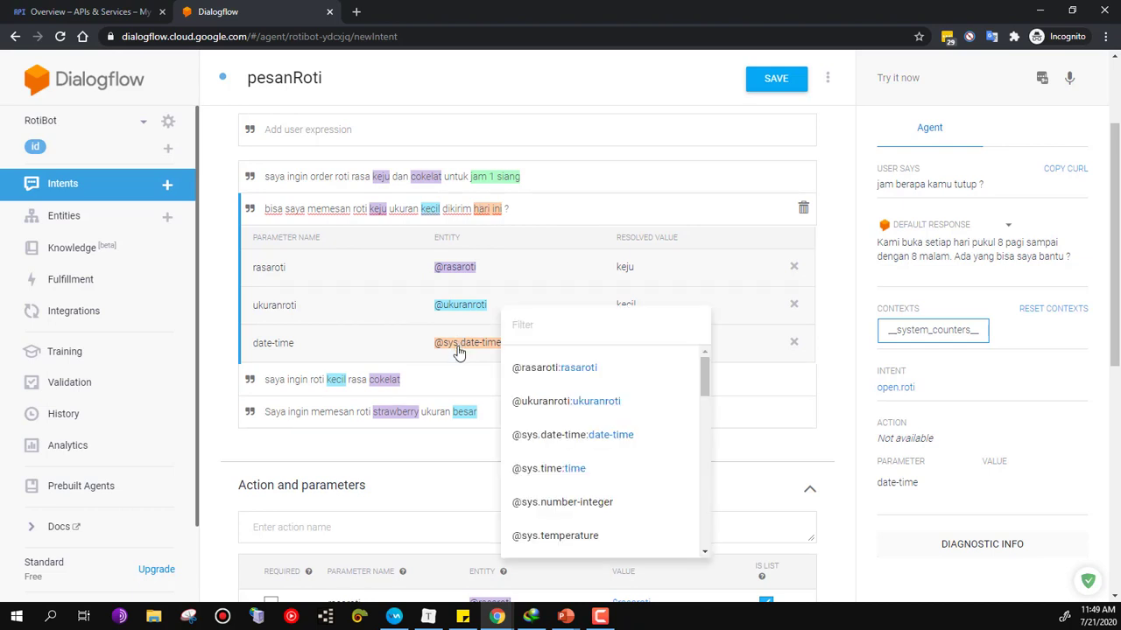
{"action": "type", "text": "date"}
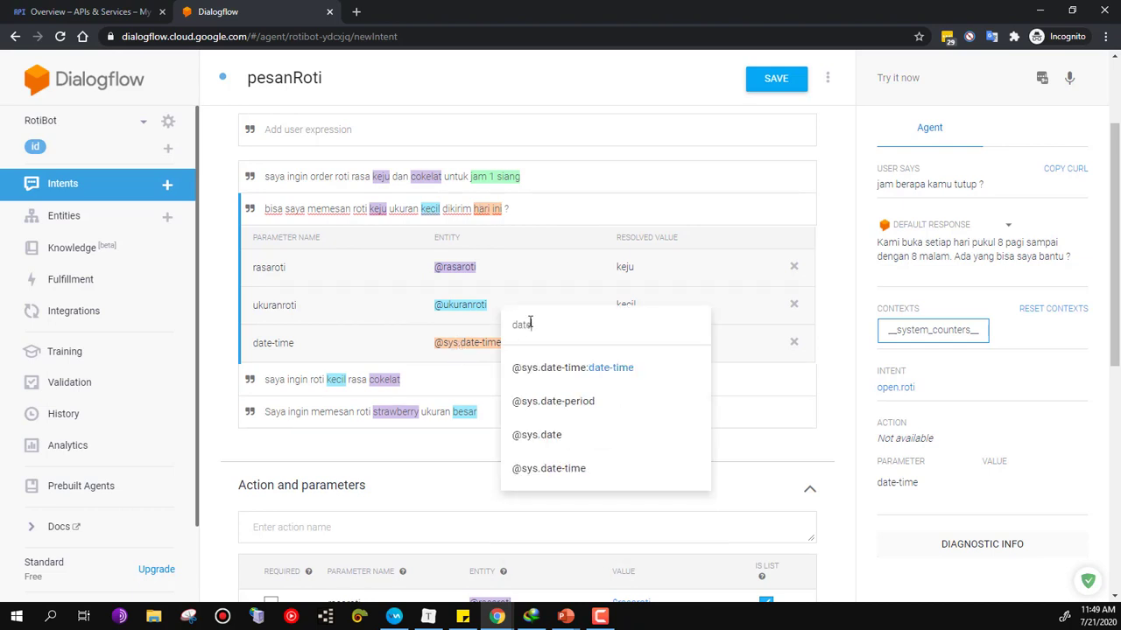
{"action": "left_click", "coordinate": [538, 435]}
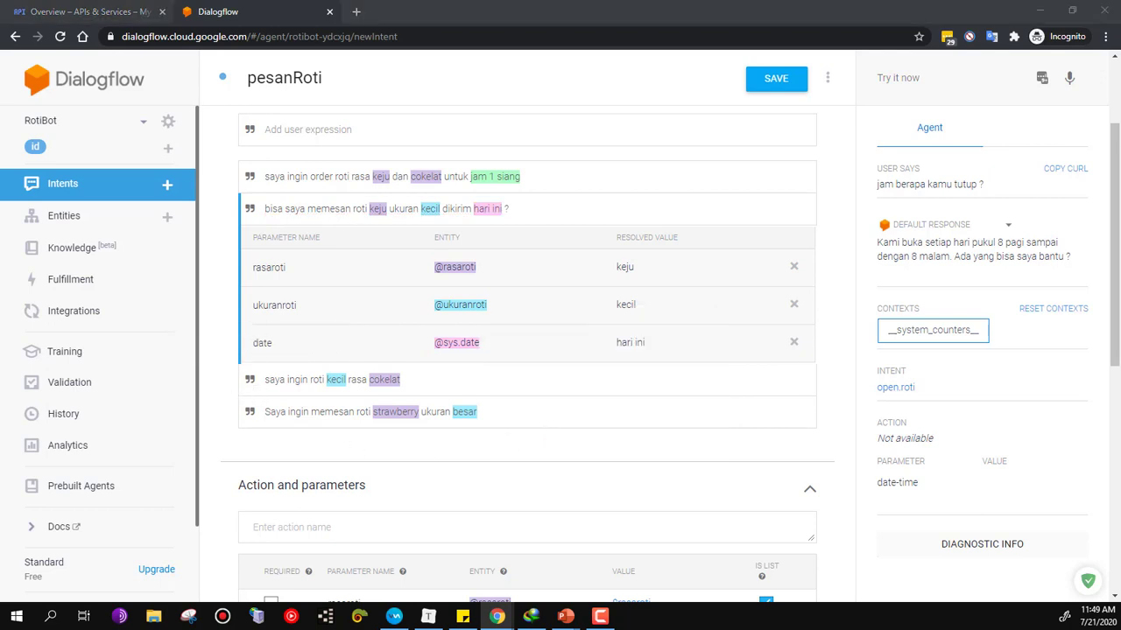
Enter the text response "Bagus! Kami telah menempatkan pesanan Anda untuk $ date pada $ waktu. Sampai jumpa!".
{"action": "scroll", "coordinate": [263, 377], "scroll_direction": "down", "scroll_amount": 3}
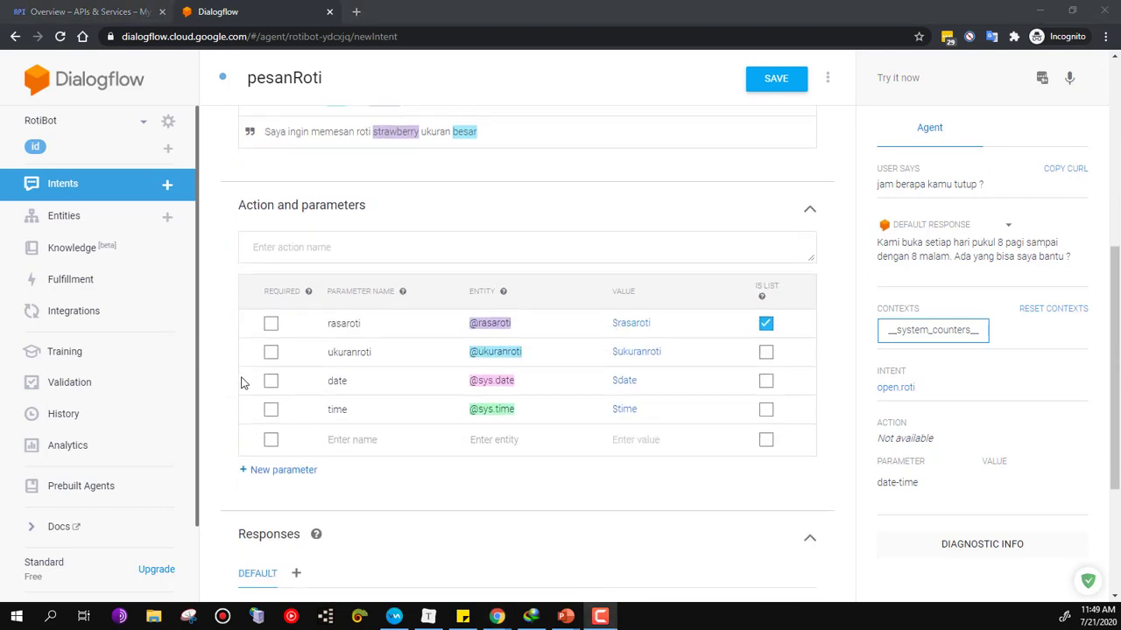
{"action": "scroll", "coordinate": [338, 222], "scroll_direction": "down", "scroll_amount": 3}
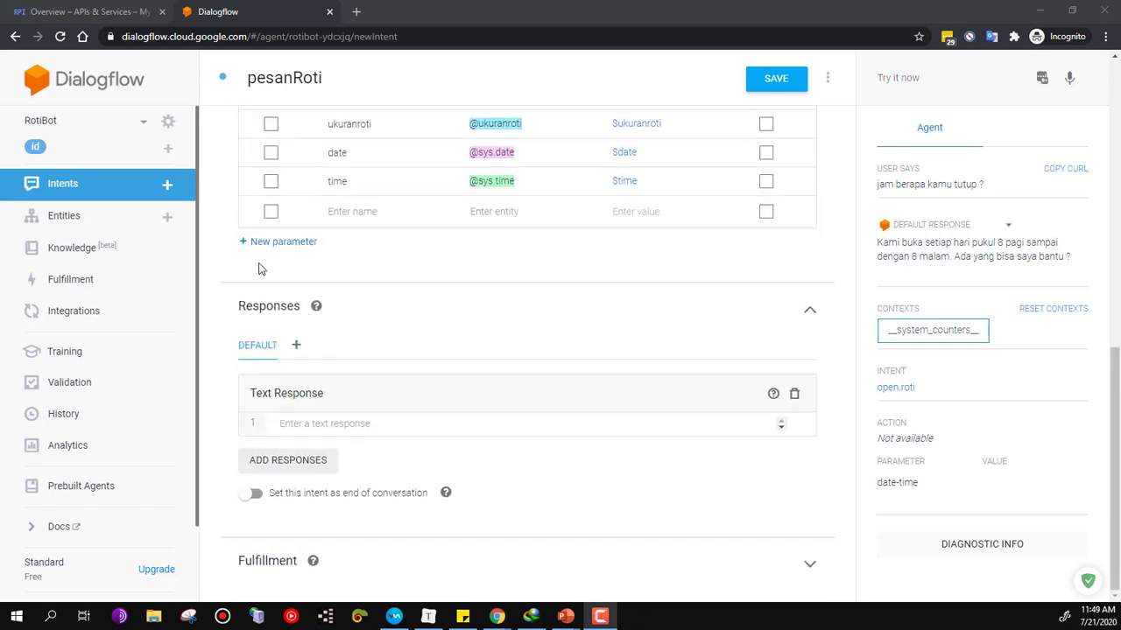
{"action": "scroll", "coordinate": [256, 246], "scroll_direction": "up", "scroll_amount": 3}
{"action": "scroll", "coordinate": [265, 393], "scroll_direction": "down", "scroll_amount": 3}
{"action": "left_click", "coordinate": [321, 427]}
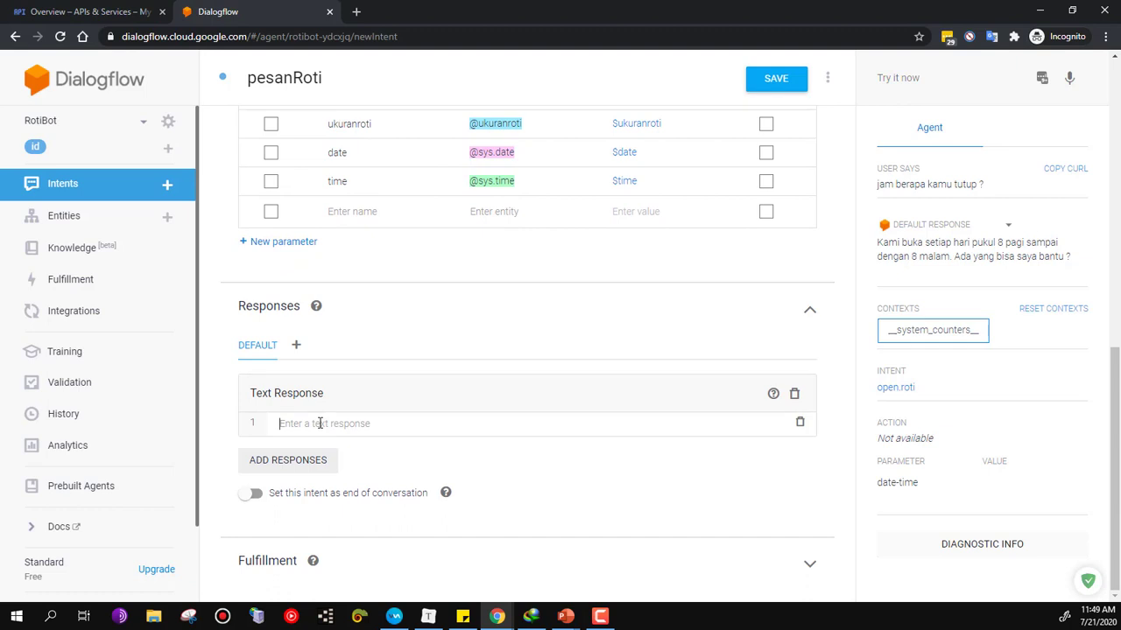
{"action": "type", "text": "Bagus! Kami telah menempatkan pesanan Anda untuk $ date pada $ waktu. Sampai jumpa!"}
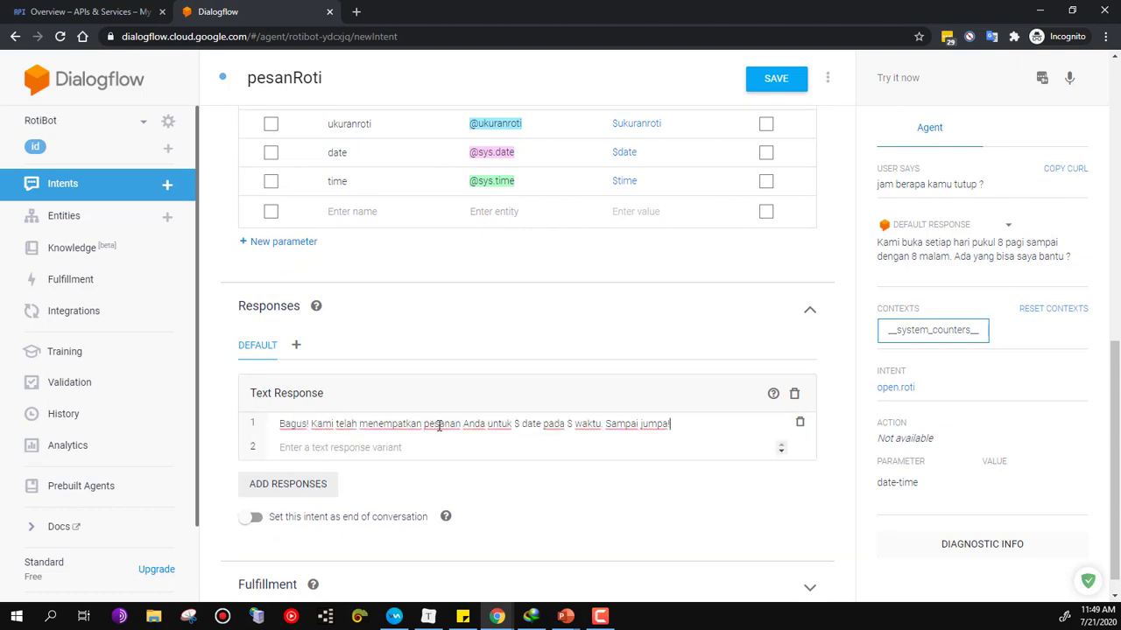
Correct the placeholders in the text response to $date and $time, and save the pesanRoti intent.
{"action": "key", "text": "BackSpace"}
{"action": "double_click", "coordinate": [528, 423]}
{"action": "left_click", "coordinate": [532, 423]}
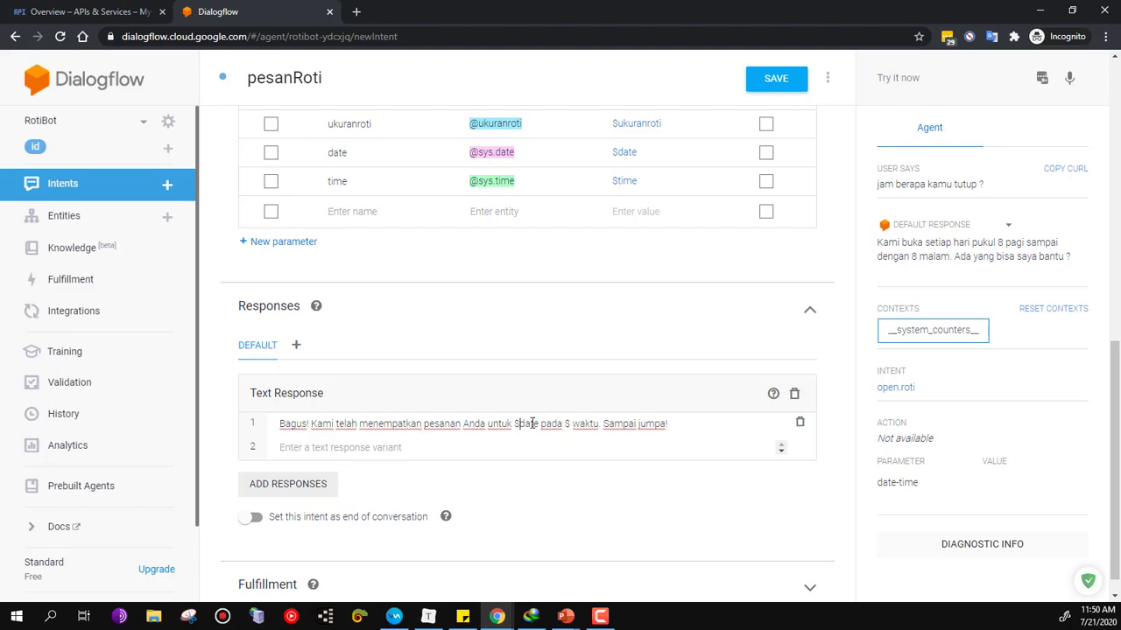
{"action": "double_click", "coordinate": [582, 424]}
{"action": "type", "text": "tim"}
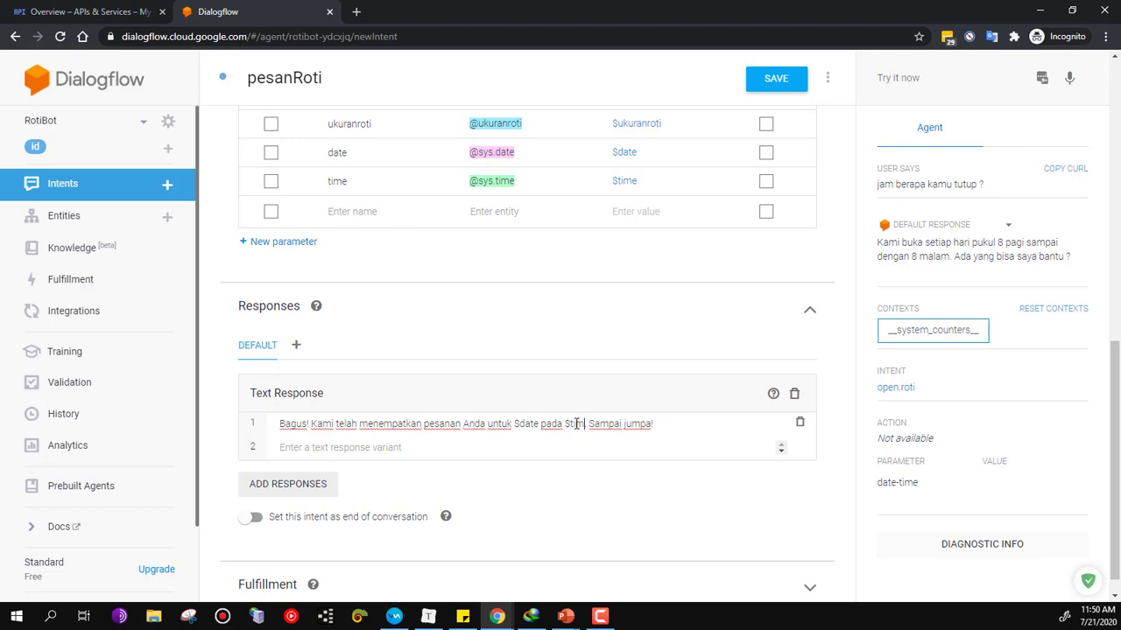
{"action": "type", "text": "e."}
{"action": "left_click", "coordinate": [790, 81]}
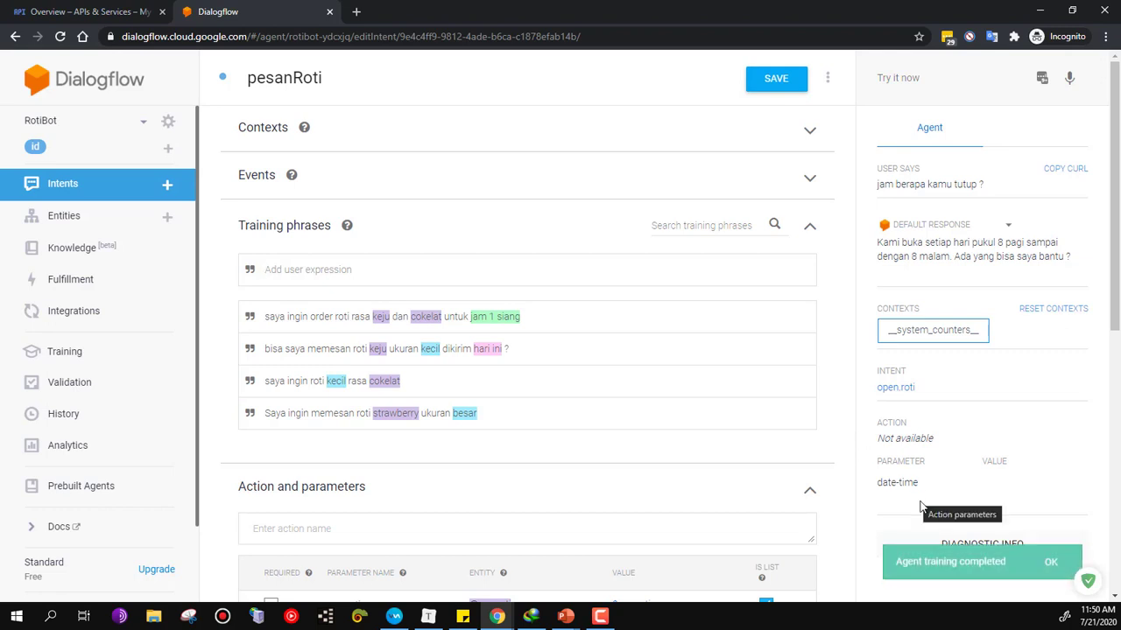
{"action": "left_click", "coordinate": [1041, 563]}
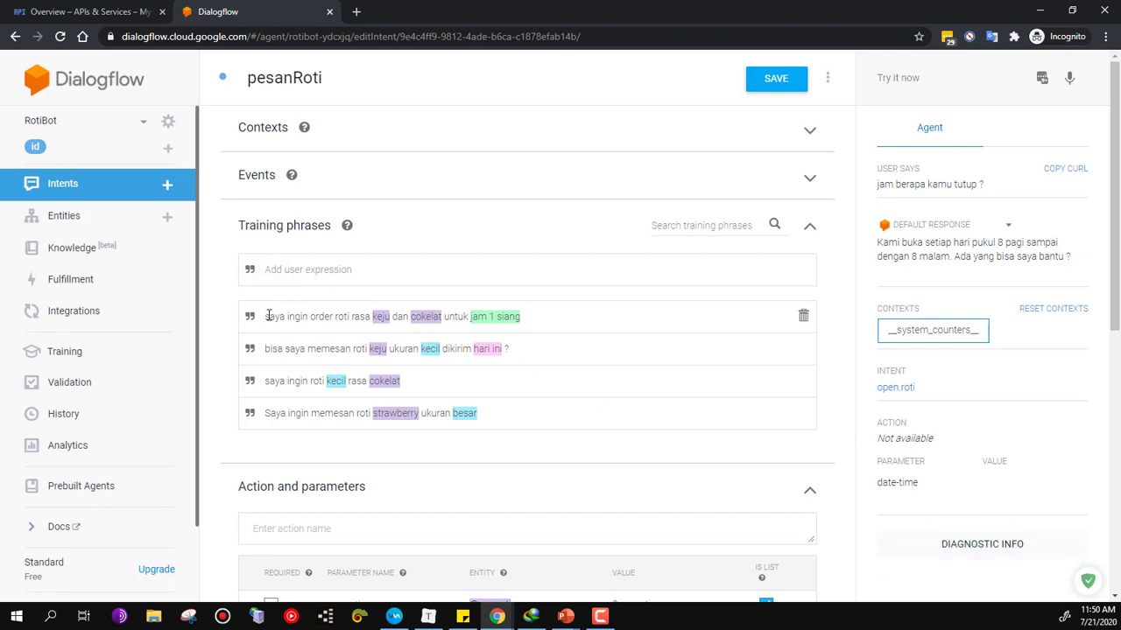
Copy the training phrase "saya ingin order roti rasa keju dan cokelat untuk jam 1 siang" and dismiss the entity list and notification.
{"action": "left_click_drag", "start_coordinate": [266, 316], "coordinate": [535, 323]}
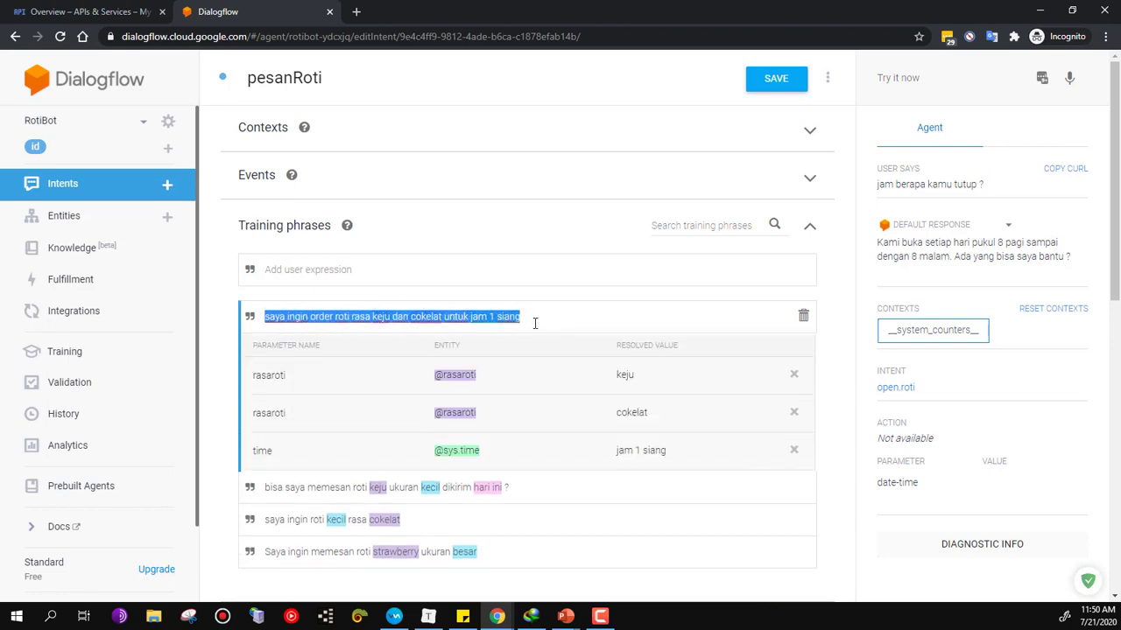
{"action": "left_click", "coordinate": [369, 320]}
{"action": "right_click", "coordinate": [300, 326]}
{"action": "left_click", "coordinate": [300, 326]}
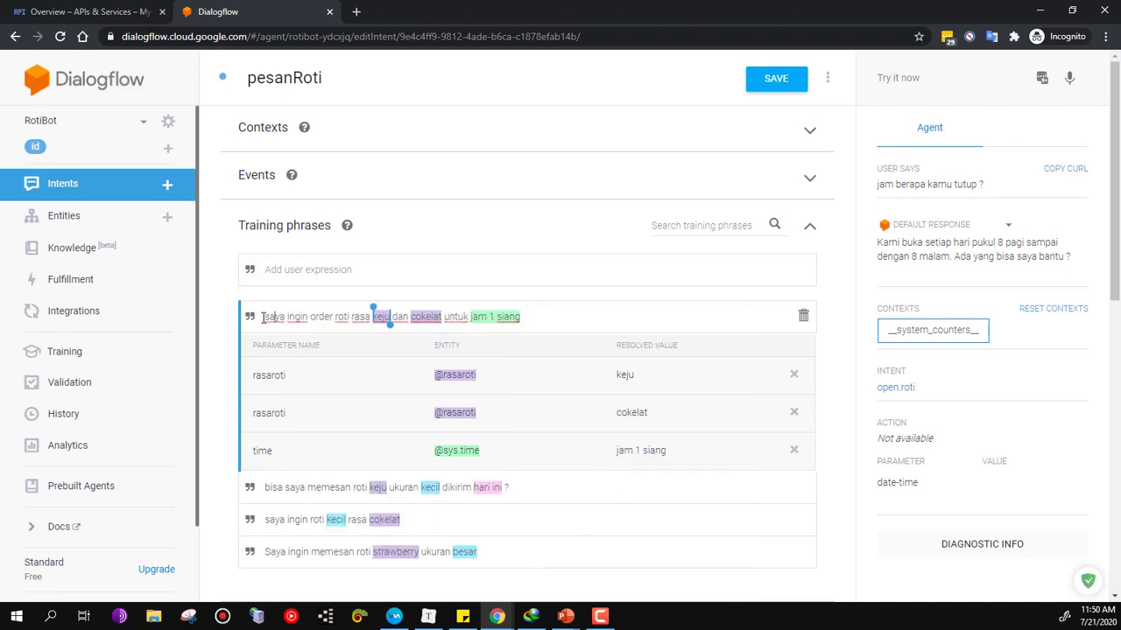
{"action": "left_click", "coordinate": [381, 317]}
{"action": "left_click", "coordinate": [268, 317]}
{"action": "left_click", "coordinate": [264, 313]}
{"action": "left_click", "coordinate": [263, 318]}
{"action": "left_click_drag", "start_coordinate": [477, 316], "coordinate": [262, 317]}
{"action": "key", "text": "ctrl+c"}
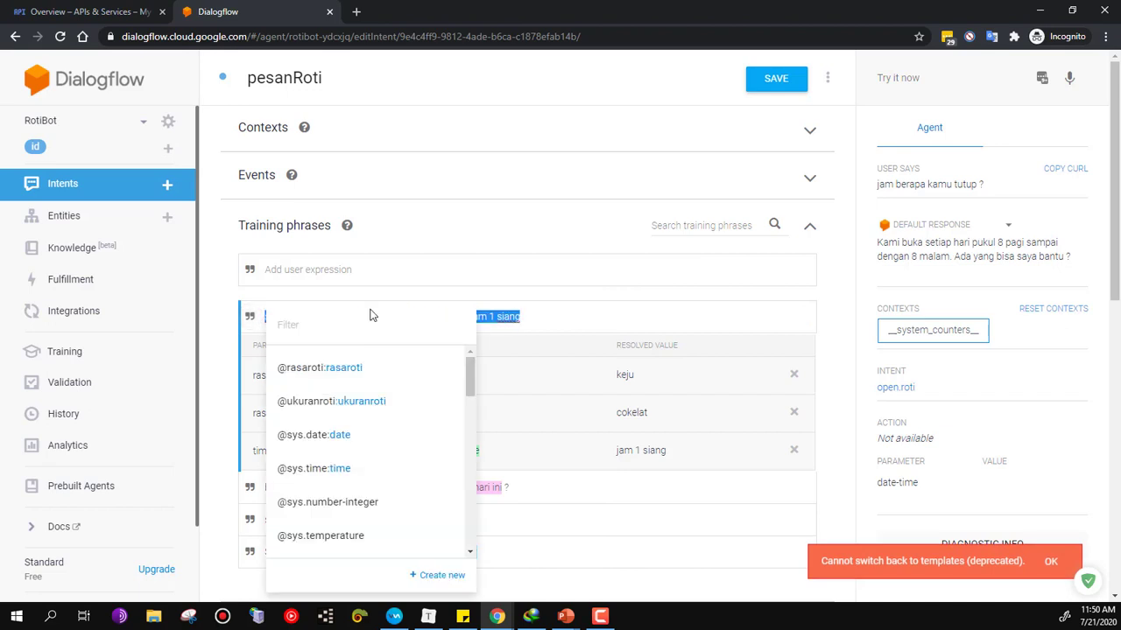
{"action": "left_click", "coordinate": [840, 289]}
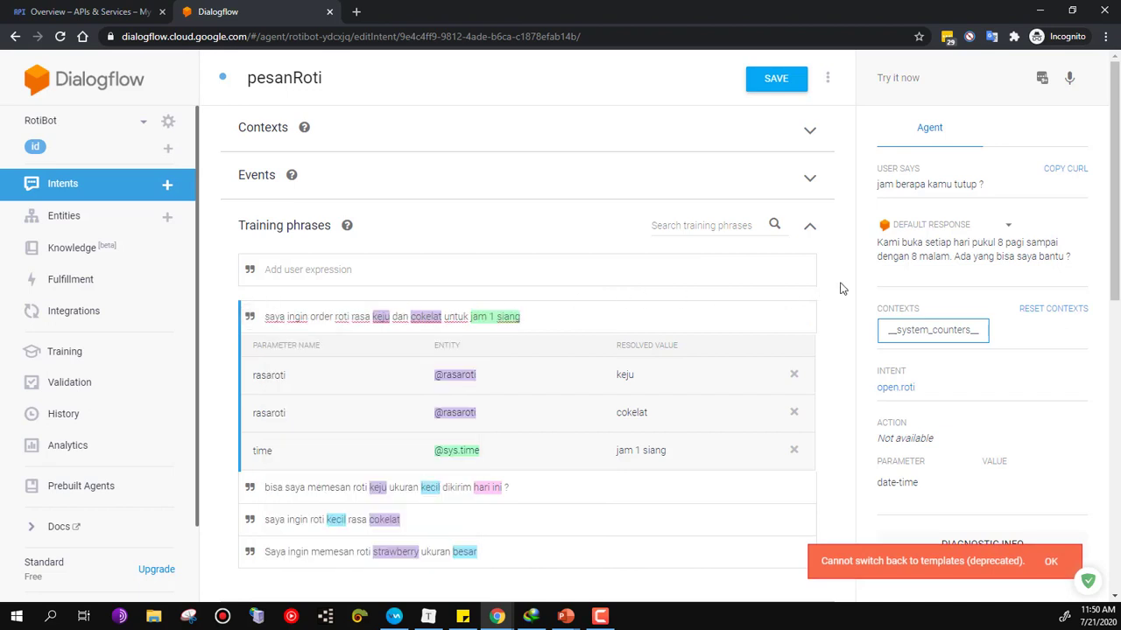
{"action": "left_click", "coordinate": [1053, 563]}
Test the agent with the copied phrase "saya ingin order roti rasa keju dan cokelat untuk jam 1 siang" and check its default response.
{"action": "left_click", "coordinate": [930, 81]}
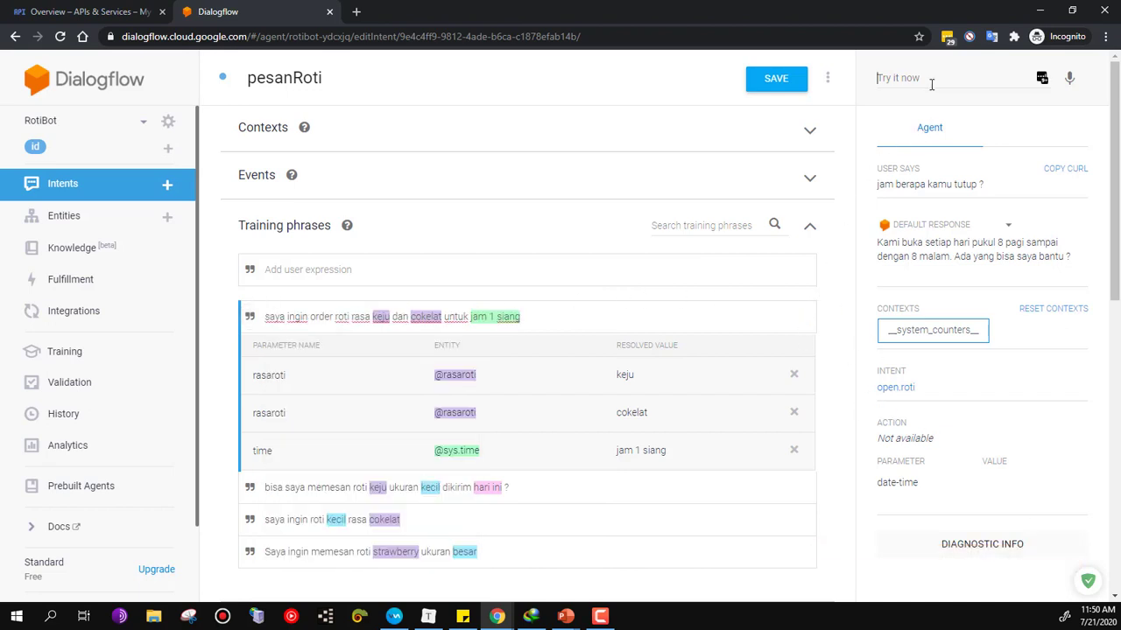
{"action": "key", "text": "ctrl+v"}
{"action": "key", "text": "Return"}
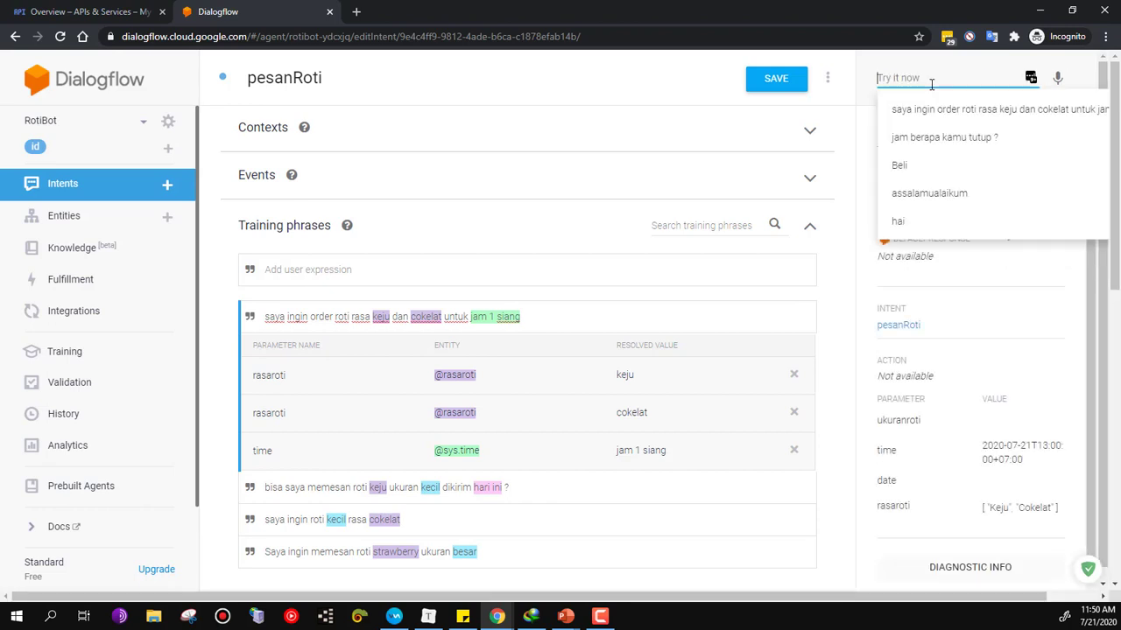
{"action": "left_click", "coordinate": [887, 195]}
{"action": "double_click", "coordinate": [902, 261]}
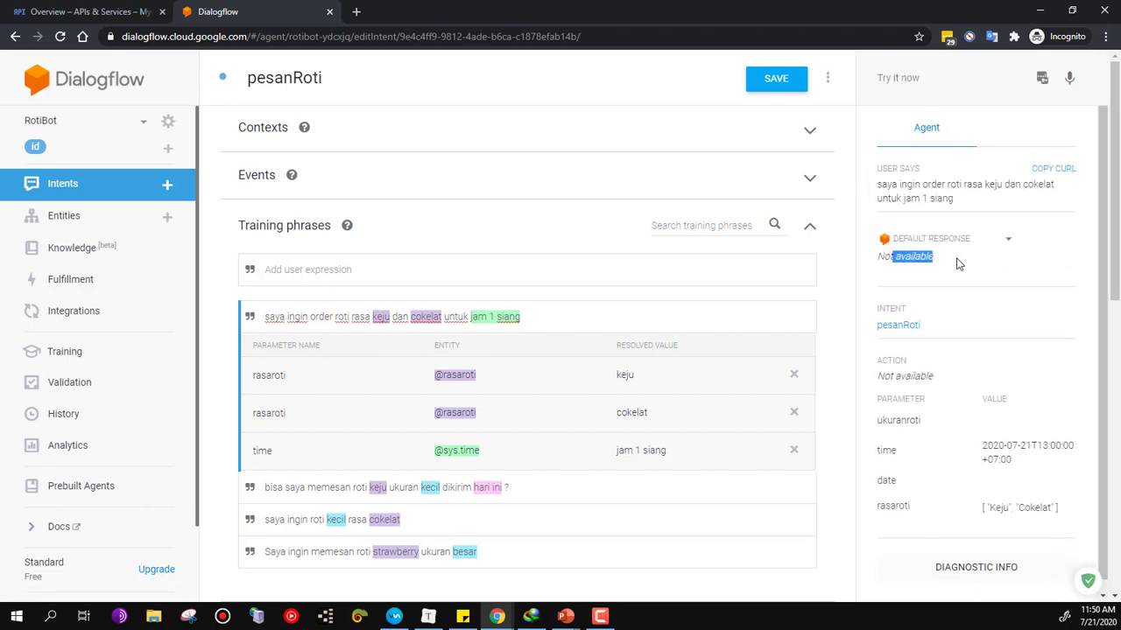
{"action": "left_click", "coordinate": [958, 262]}
Compare the date value in the test result with the intent's parameters and the placeholders in its text response.
{"action": "scroll", "coordinate": [836, 241], "scroll_direction": "down", "scroll_amount": 1}
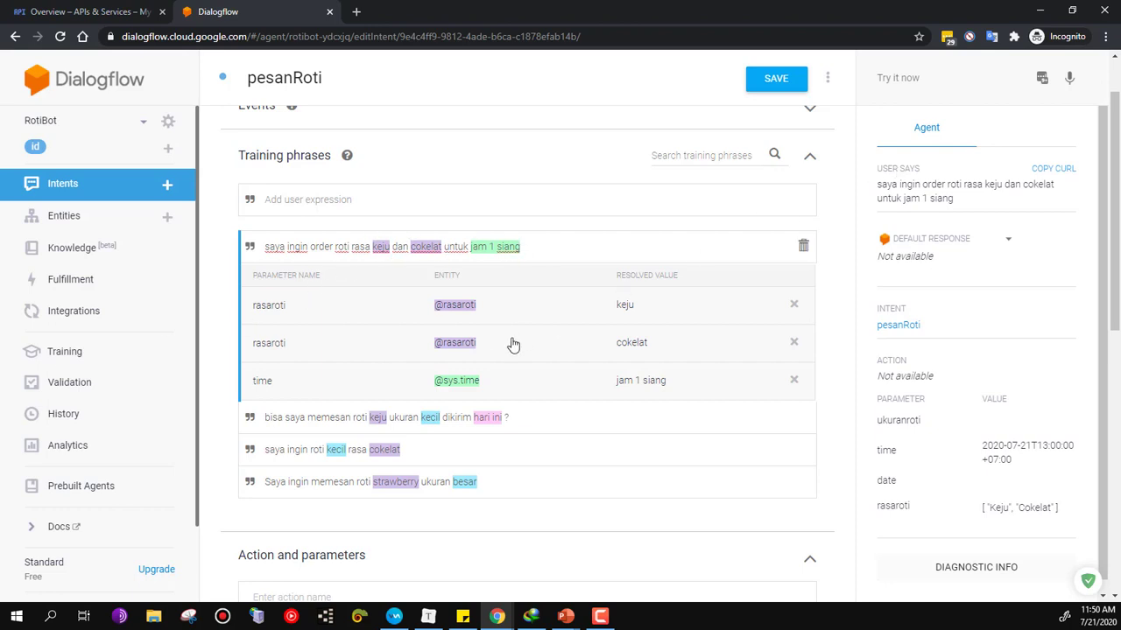
{"action": "scroll", "coordinate": [513, 344], "scroll_direction": "down", "scroll_amount": 3}
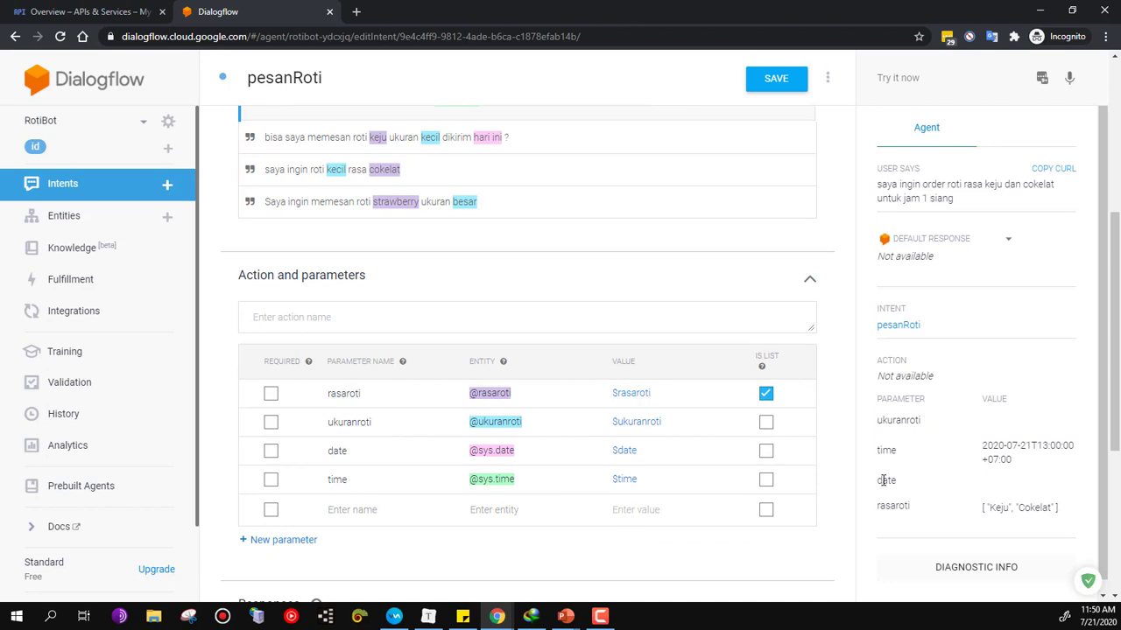
{"action": "double_click", "coordinate": [883, 480]}
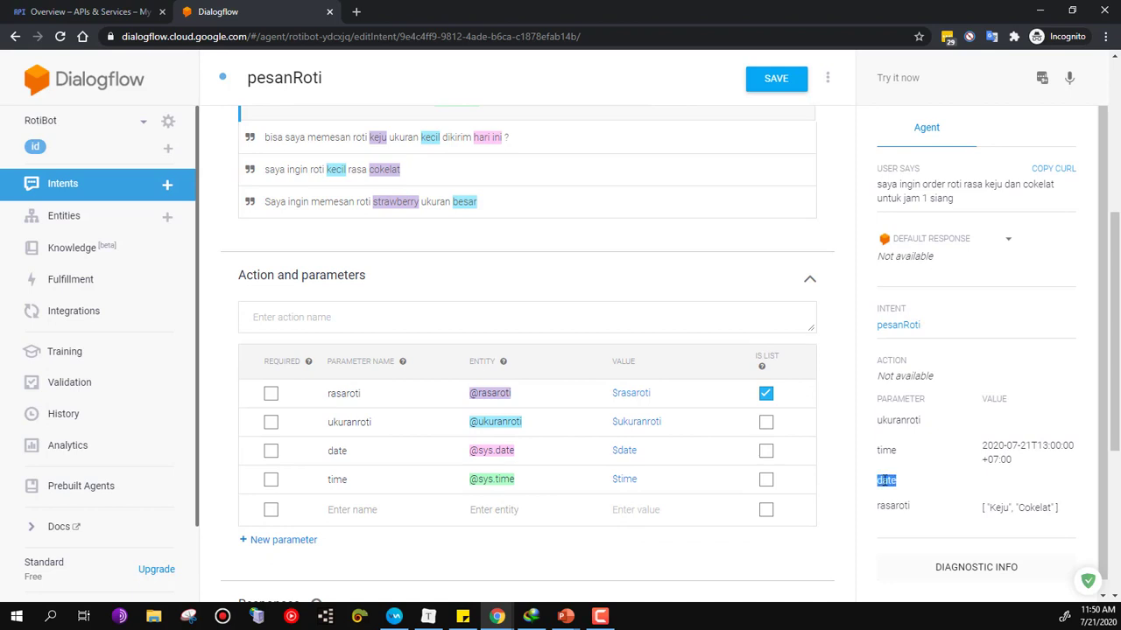
{"action": "left_click", "coordinate": [902, 487]}
{"action": "scroll", "coordinate": [692, 470], "scroll_direction": "down", "scroll_amount": 4}
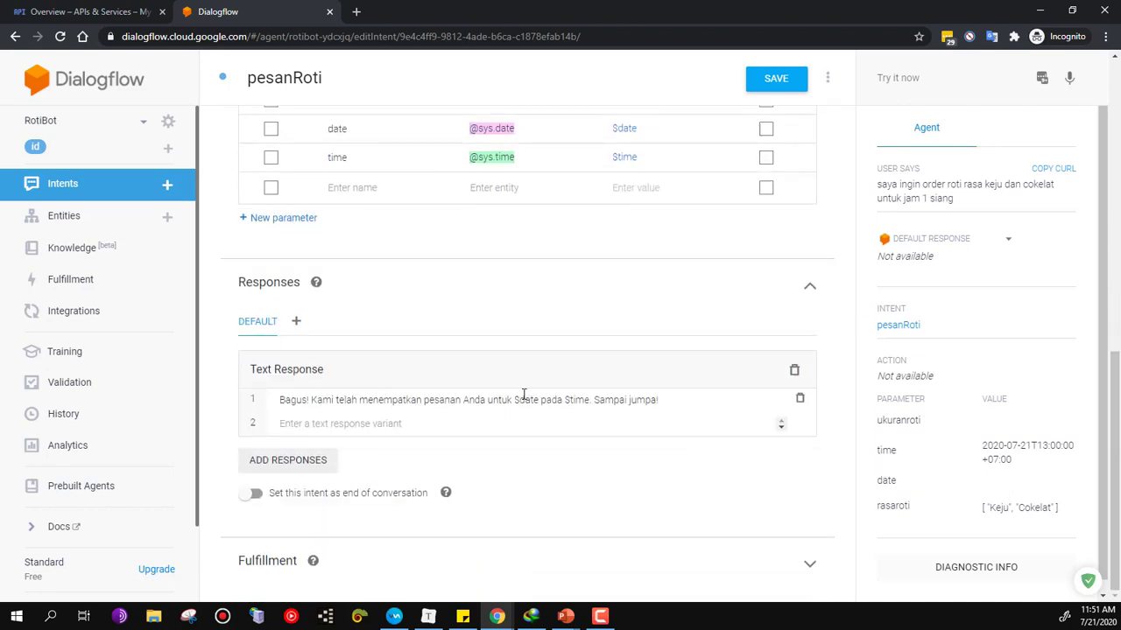
{"action": "scroll", "coordinate": [333, 188], "scroll_direction": "up", "scroll_amount": 7}
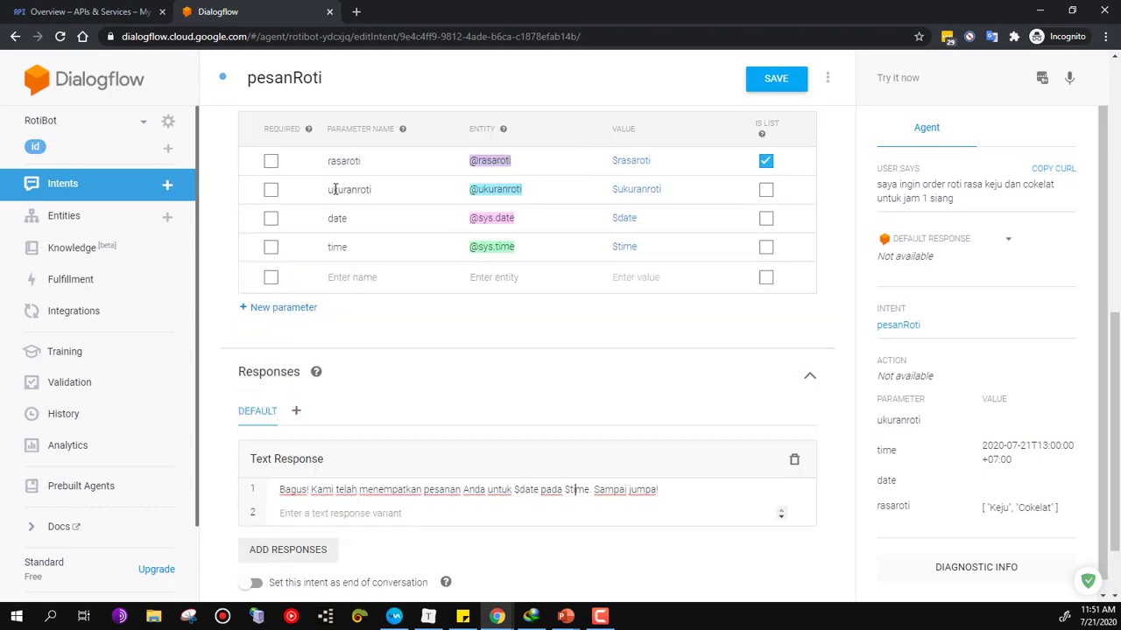
{"action": "left_click_drag", "start_coordinate": [411, 274], "coordinate": [536, 272]}
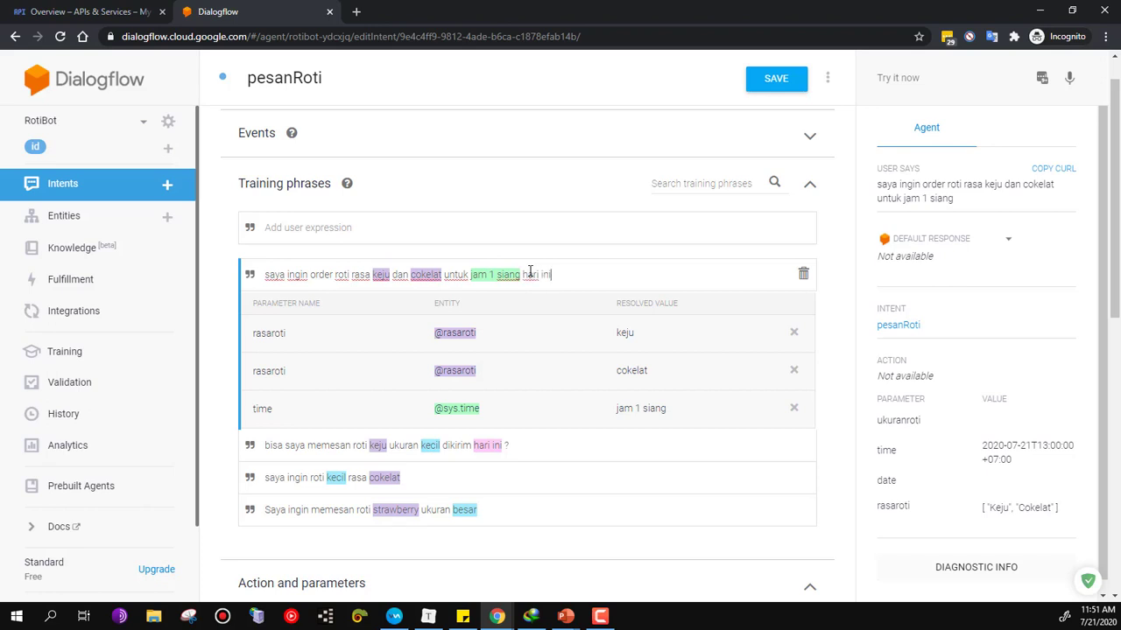
{"action": "key", "text": "Return"}
{"action": "left_click", "coordinate": [526, 276]}
{"action": "left_click_drag", "start_coordinate": [526, 276], "coordinate": [557, 276]}
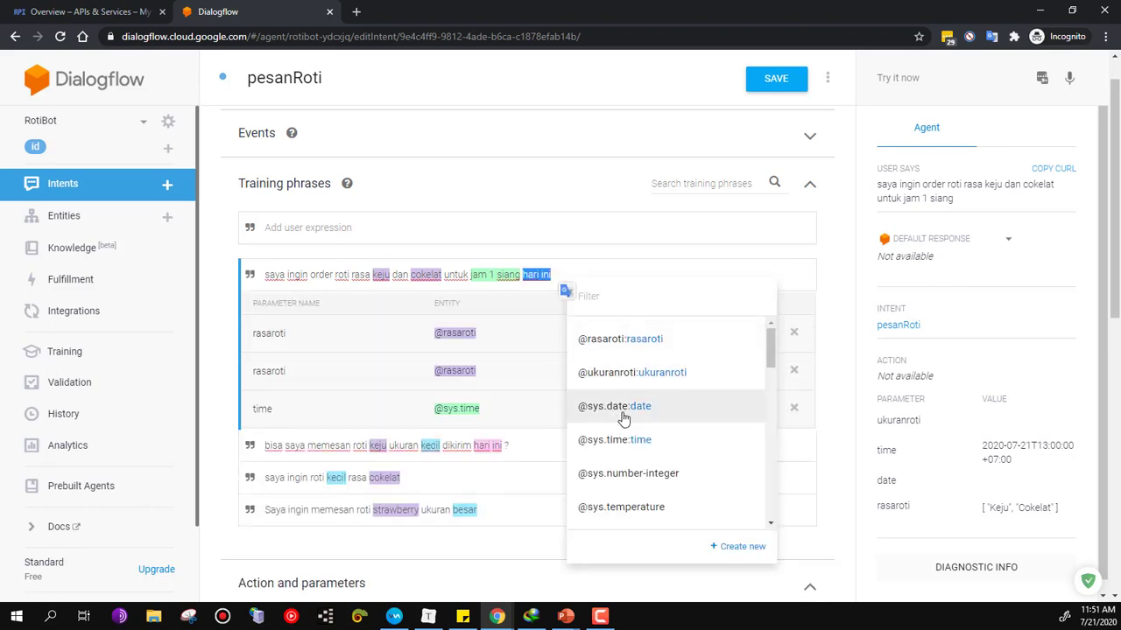
{"action": "left_click", "coordinate": [624, 408]}
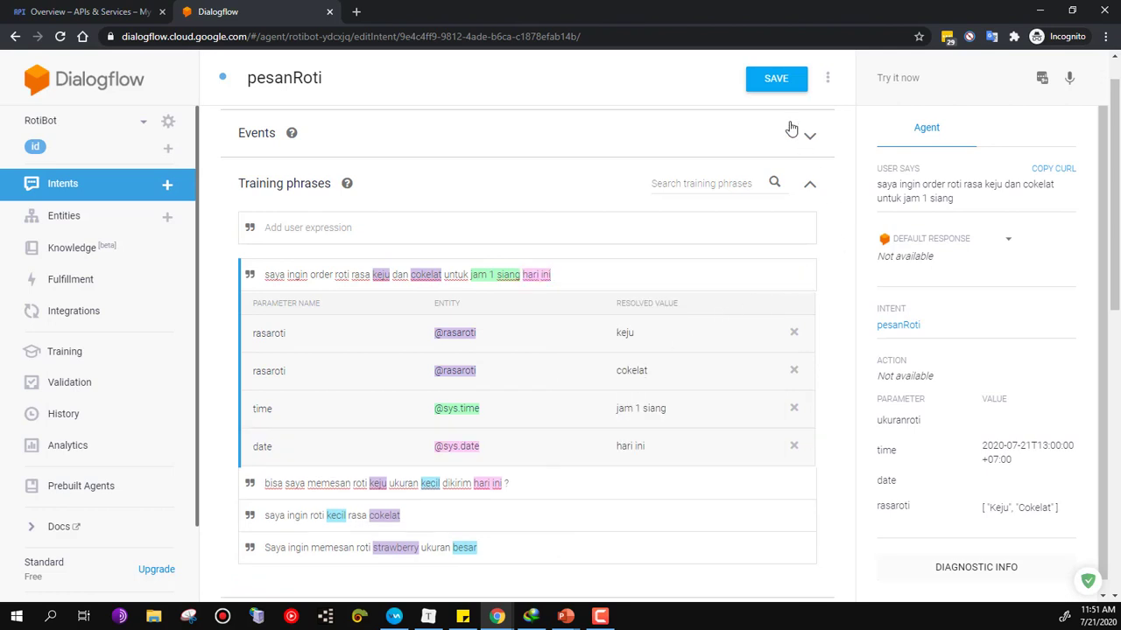
{"action": "left_click", "coordinate": [764, 84]}
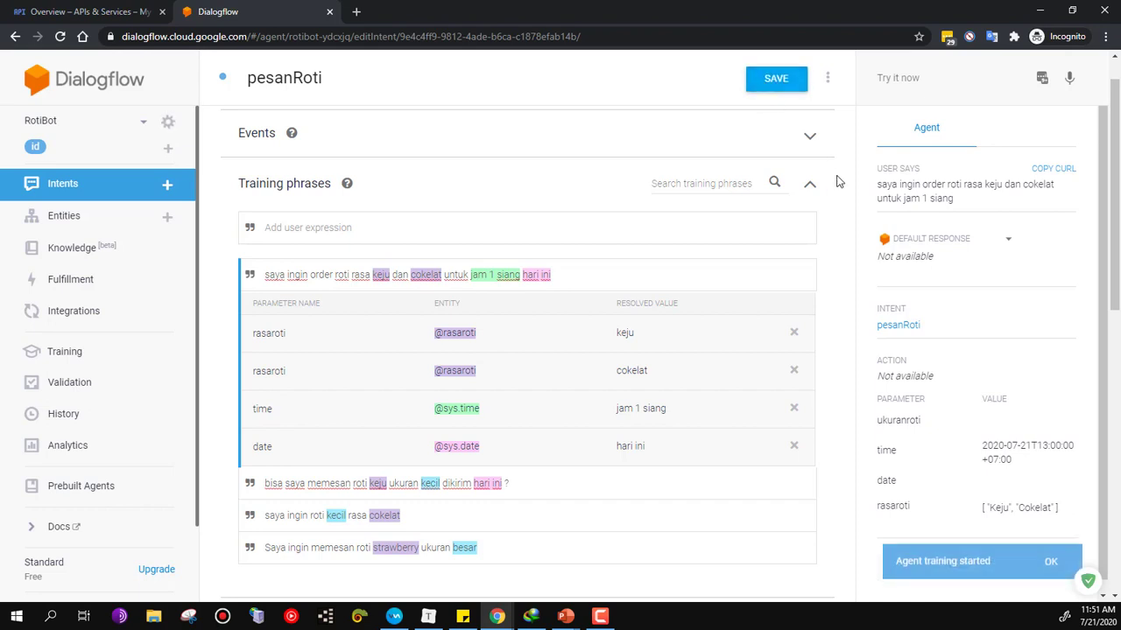
{"action": "left_click", "coordinate": [1051, 563]}
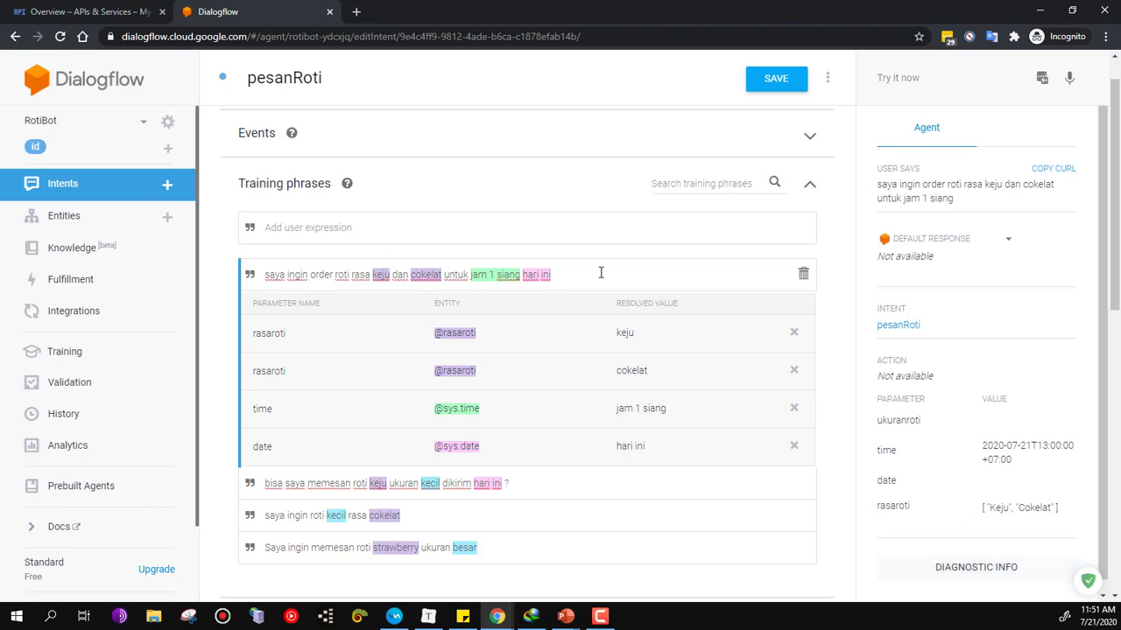
Test the agent with the copied training phrase "saya ingin order roti rasa keju dan cokelat untuk jam 1 siang hari ini".
{"action": "left_click_drag", "start_coordinate": [570, 272], "coordinate": [265, 274]}
{"action": "key", "text": "ctrl+c"}
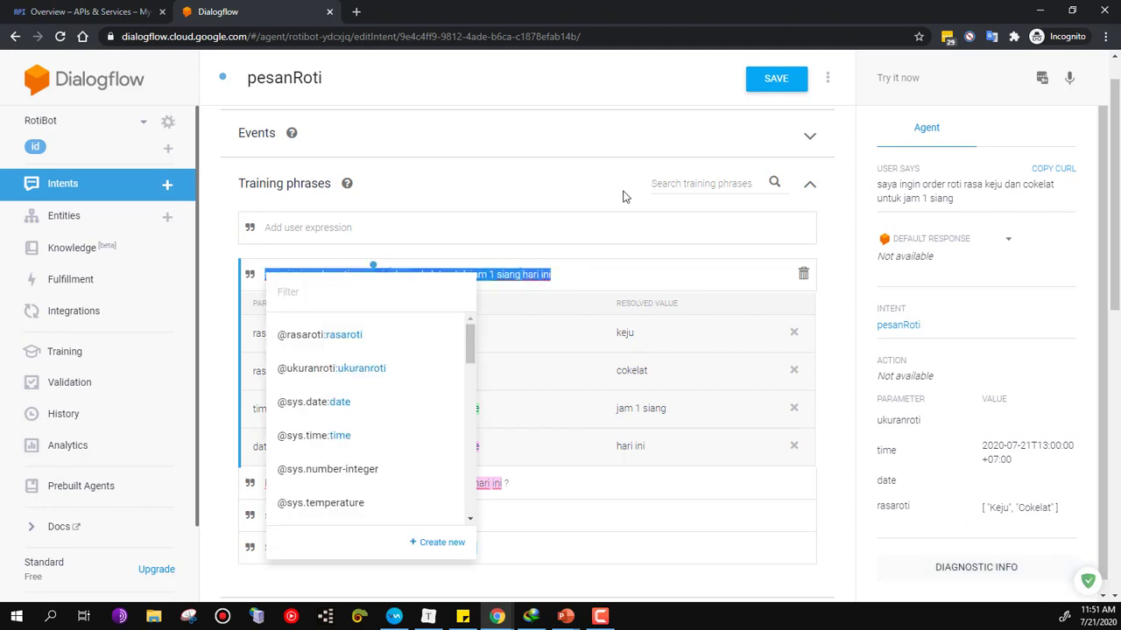
{"action": "left_click", "coordinate": [943, 78]}
{"action": "key", "text": "ctrl+v"}
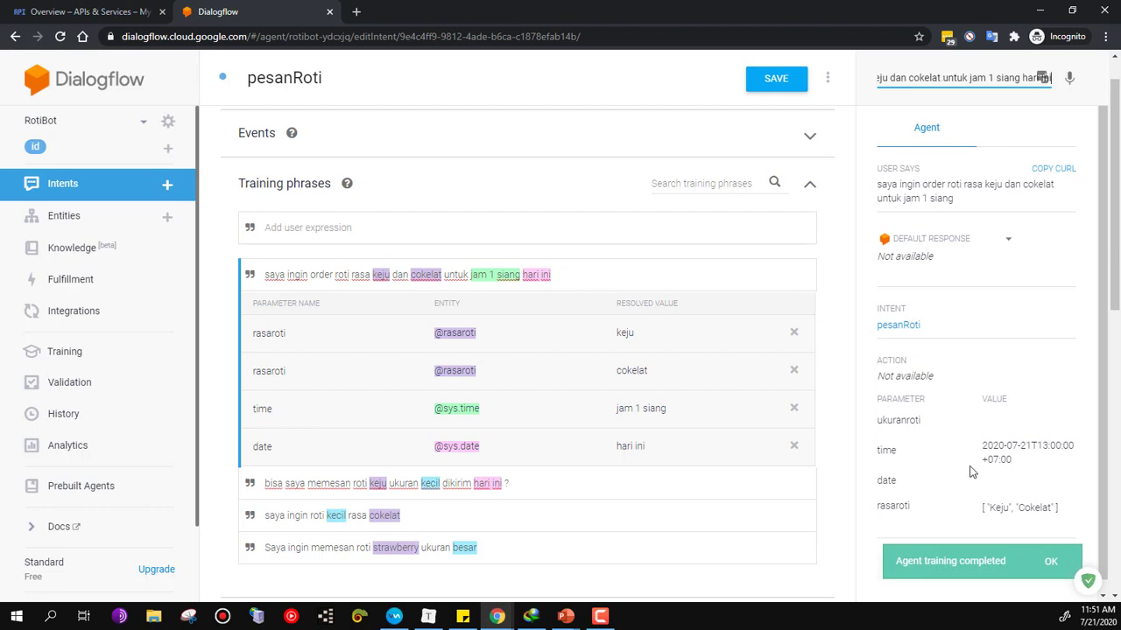
{"action": "left_click", "coordinate": [1047, 563]}
{"action": "left_click", "coordinate": [897, 86]}
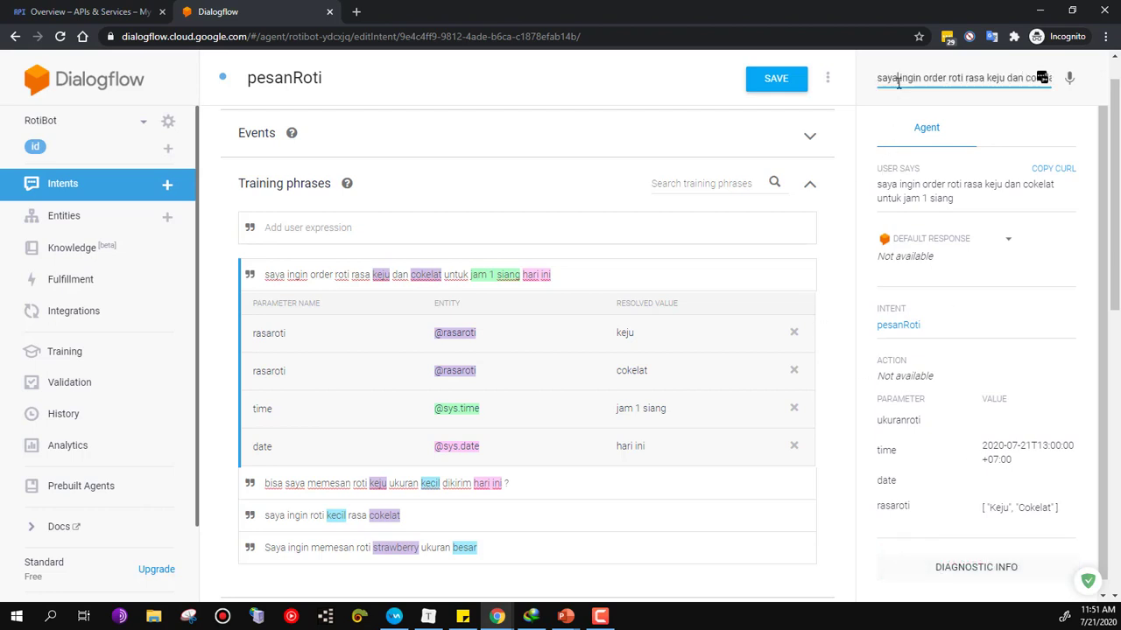
{"action": "key", "text": "Return"}
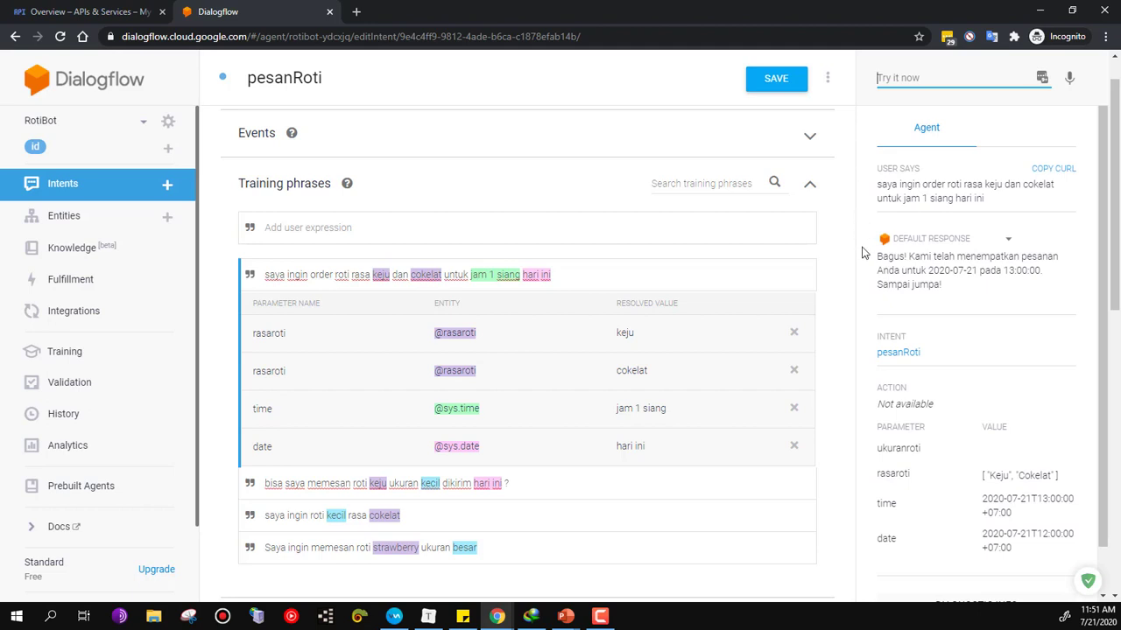
Compare the test result's default response and parameter values with the intent's training phrases, parameters and text response.
{"action": "left_click", "coordinate": [1008, 287]}
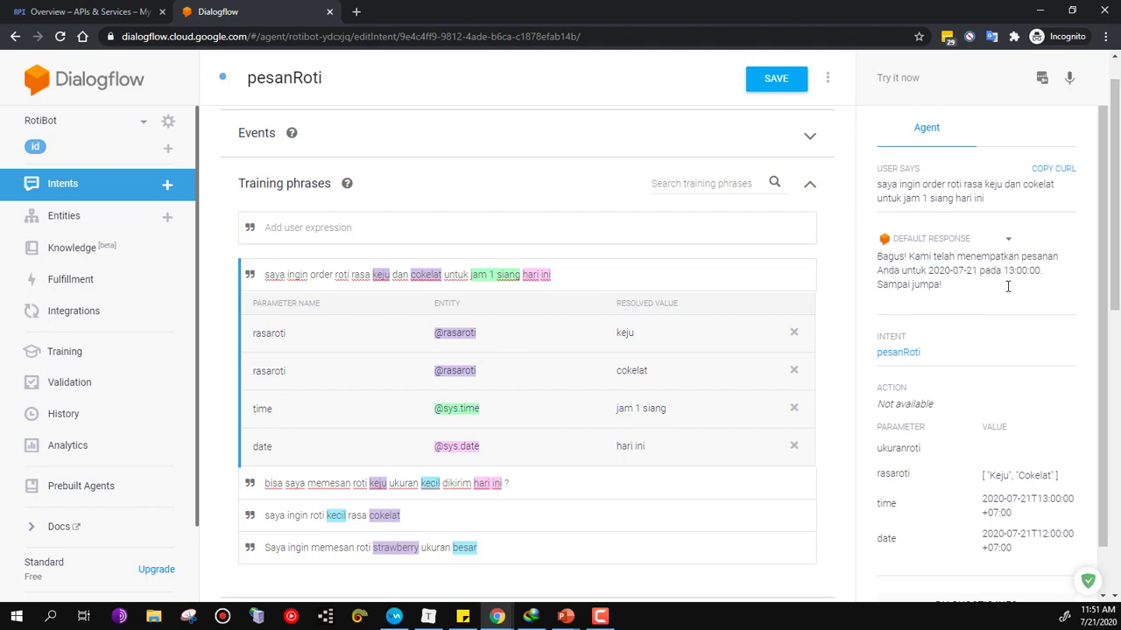
{"action": "scroll", "coordinate": [1003, 443], "scroll_direction": "down", "scroll_amount": 1}
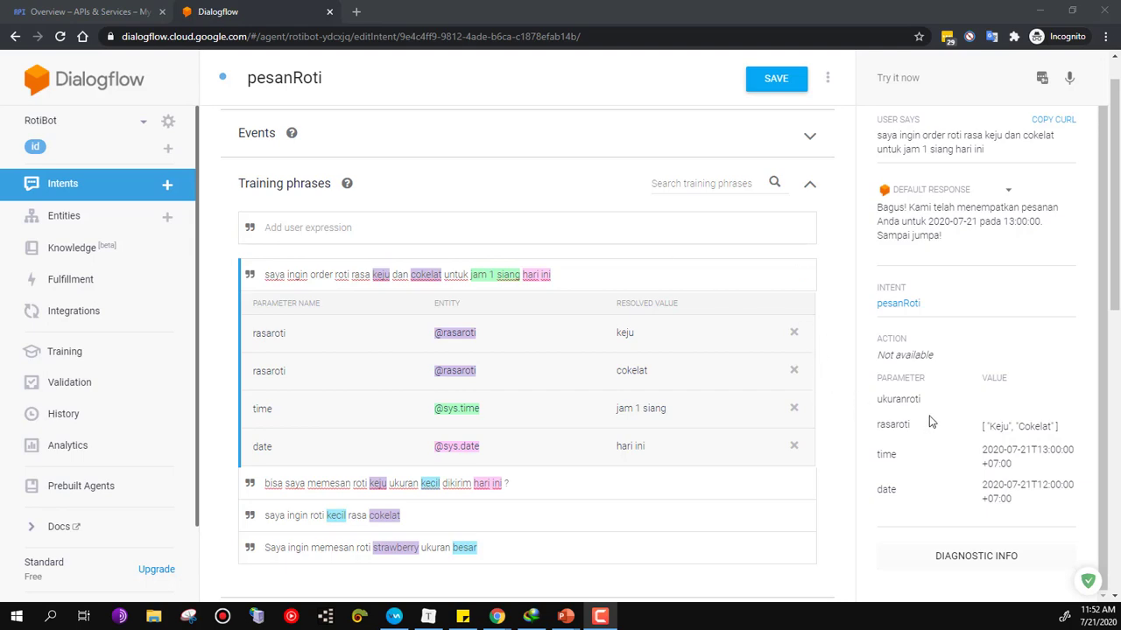
{"action": "scroll", "coordinate": [732, 453], "scroll_direction": "down", "scroll_amount": 7}
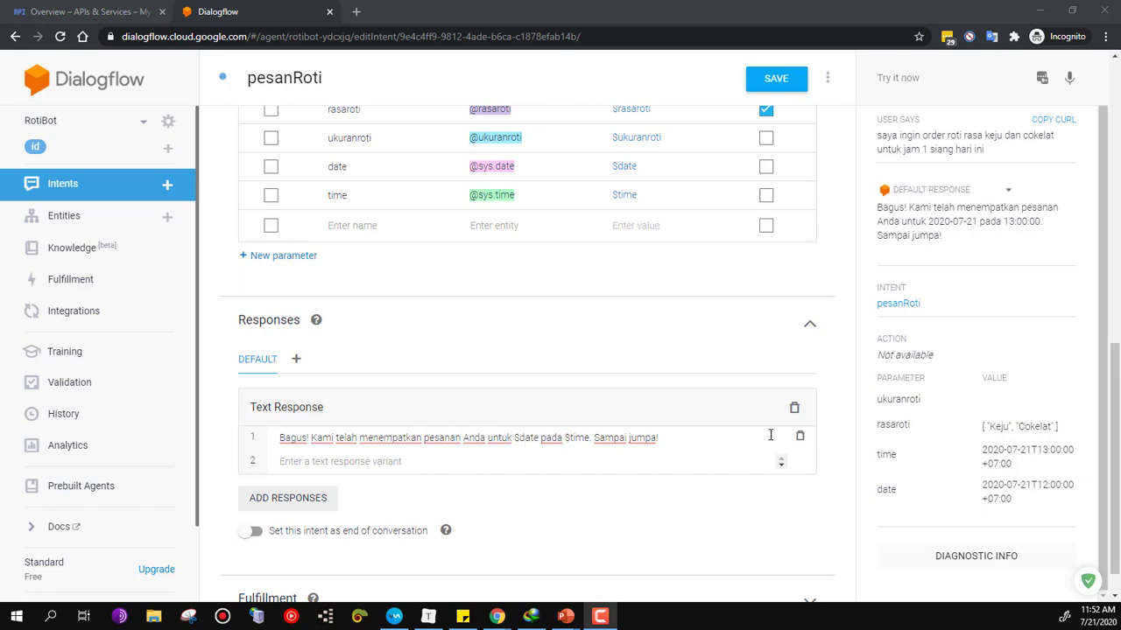
{"action": "scroll", "coordinate": [969, 389], "scroll_direction": "up", "scroll_amount": 1}
{"action": "scroll", "coordinate": [930, 345], "scroll_direction": "up", "scroll_amount": 6}
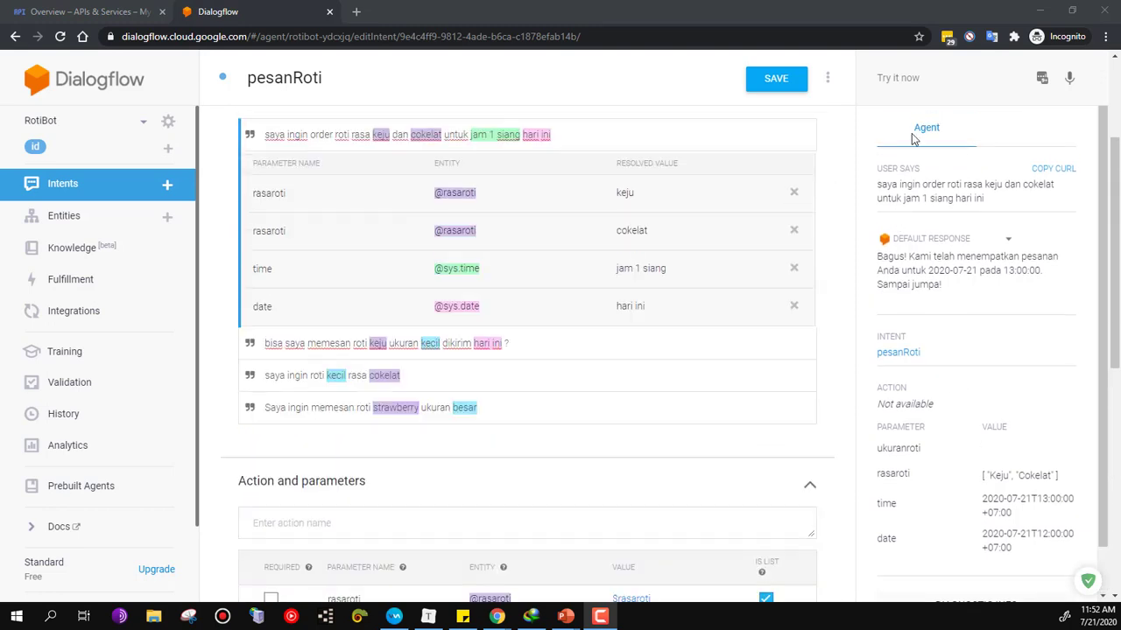
{"action": "left_click", "coordinate": [927, 240]}
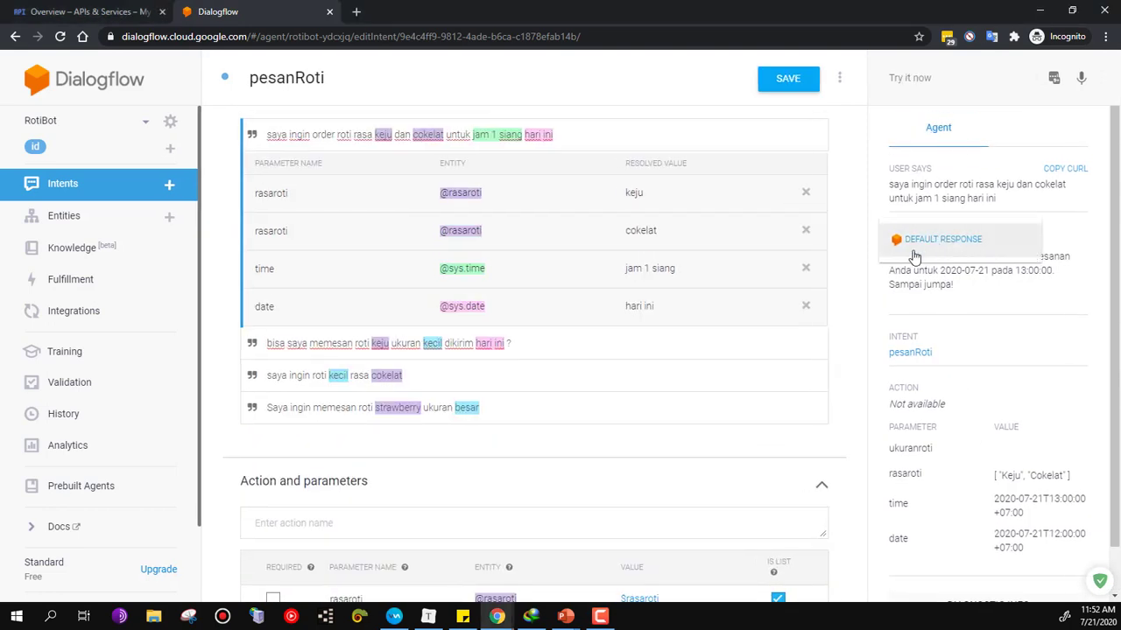
{"action": "left_click", "coordinate": [921, 292]}
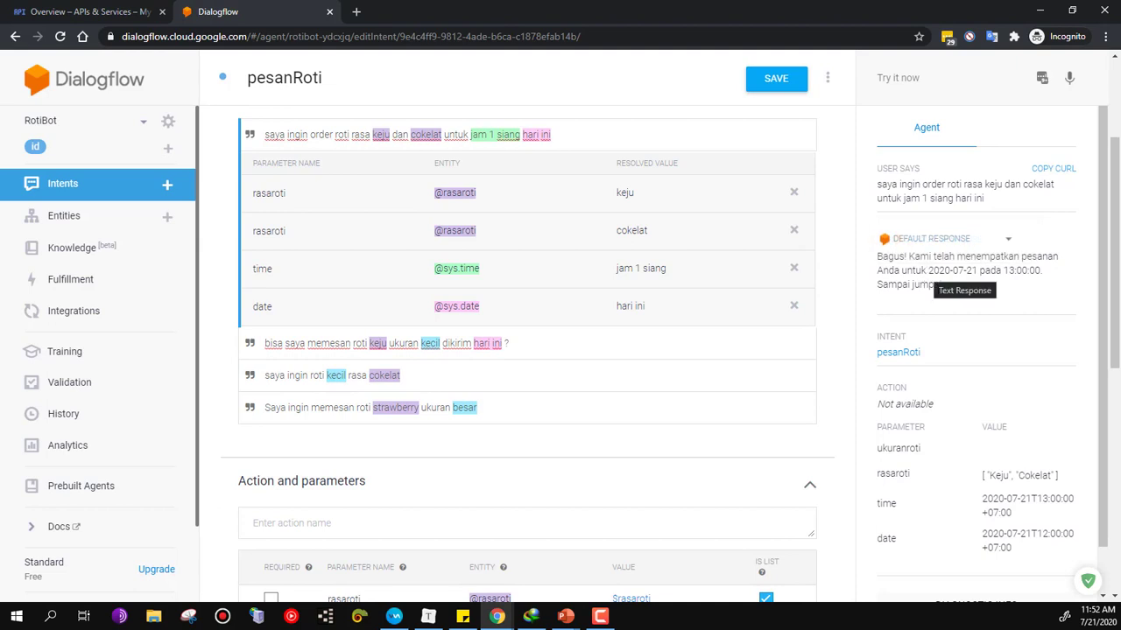
{"action": "scroll", "coordinate": [721, 312], "scroll_direction": "up", "scroll_amount": 2}
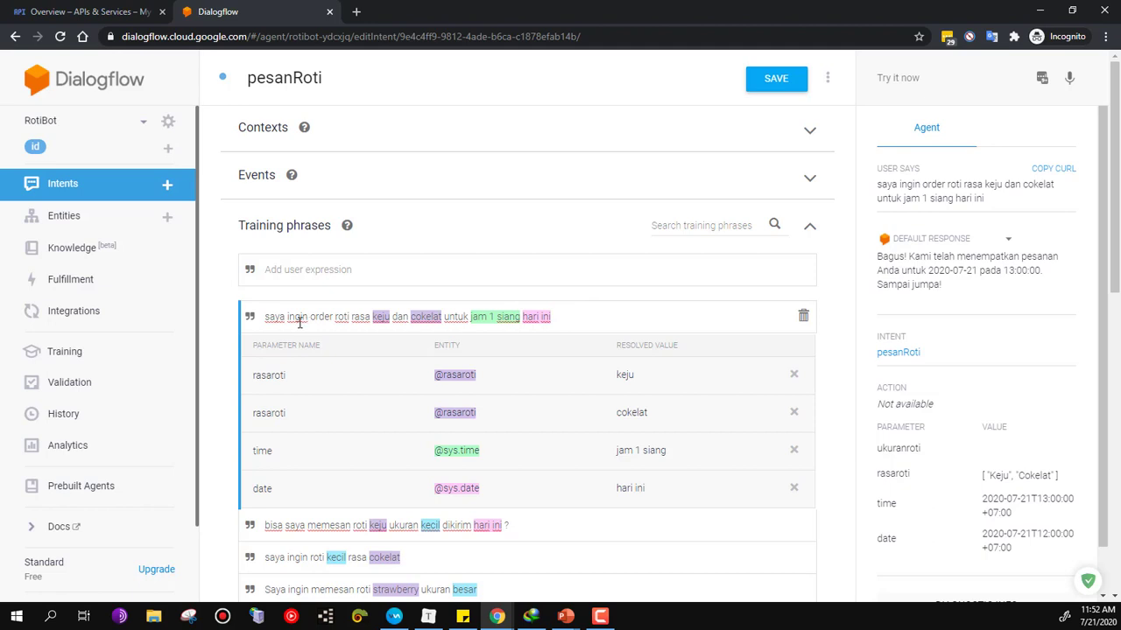
{"action": "left_click_drag", "start_coordinate": [267, 319], "coordinate": [352, 319]}
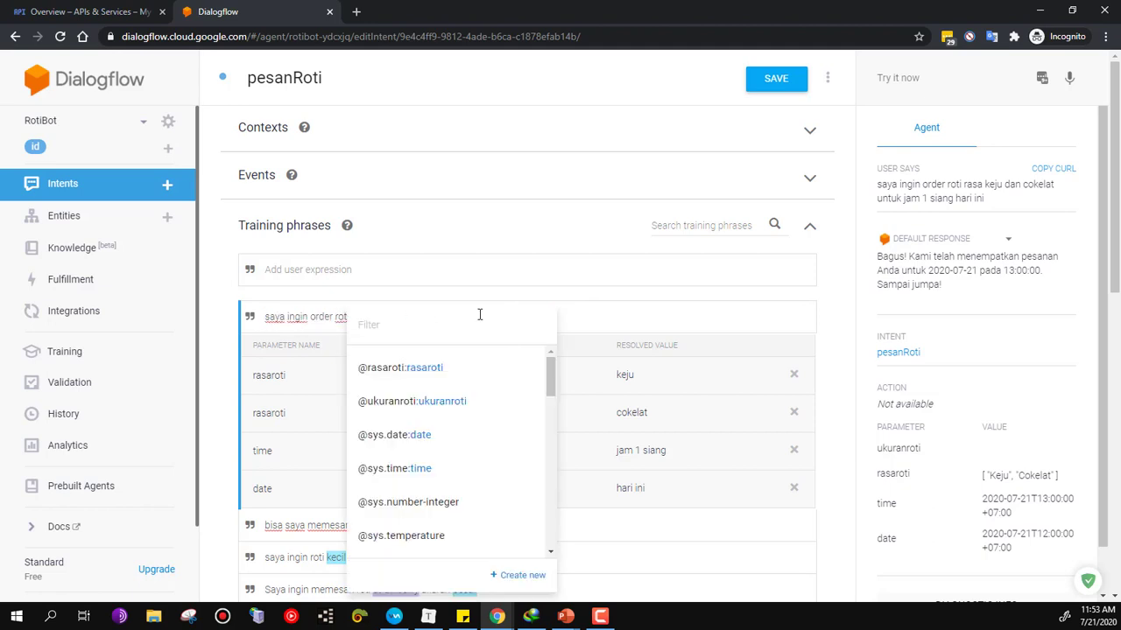
{"action": "left_click", "coordinate": [638, 315]}
{"action": "scroll", "coordinate": [857, 297], "scroll_direction": "down", "scroll_amount": 1}
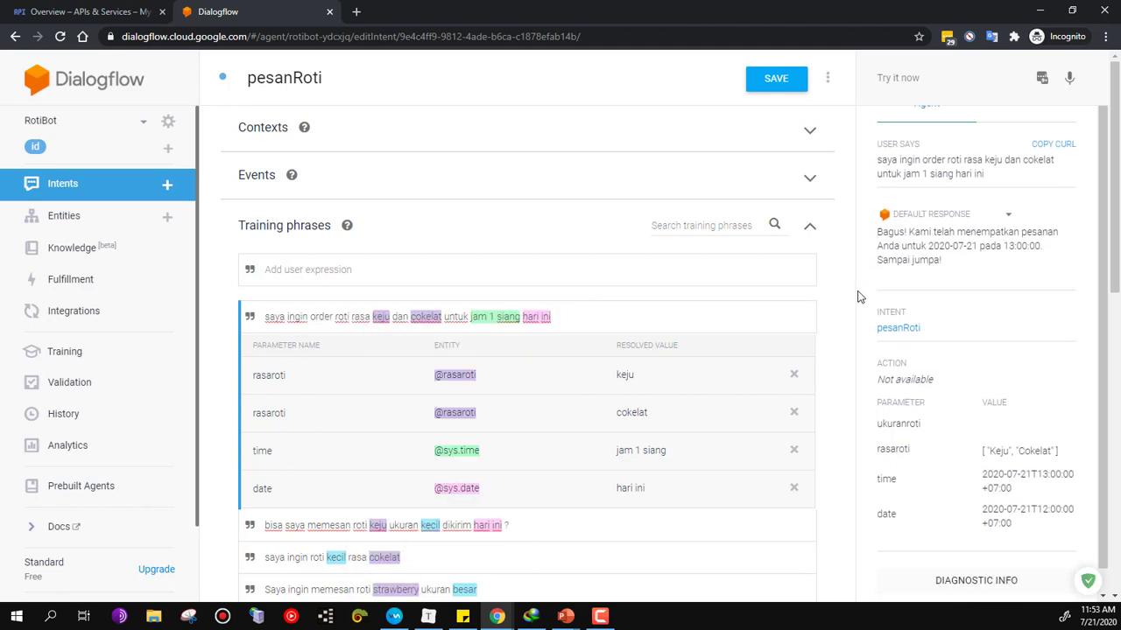
Make the rasaroti, ukuranroti, date and time parameters required.
{"action": "scroll", "coordinate": [837, 306], "scroll_direction": "down", "scroll_amount": 3}
{"action": "scroll", "coordinate": [837, 313], "scroll_direction": "down", "scroll_amount": 3}
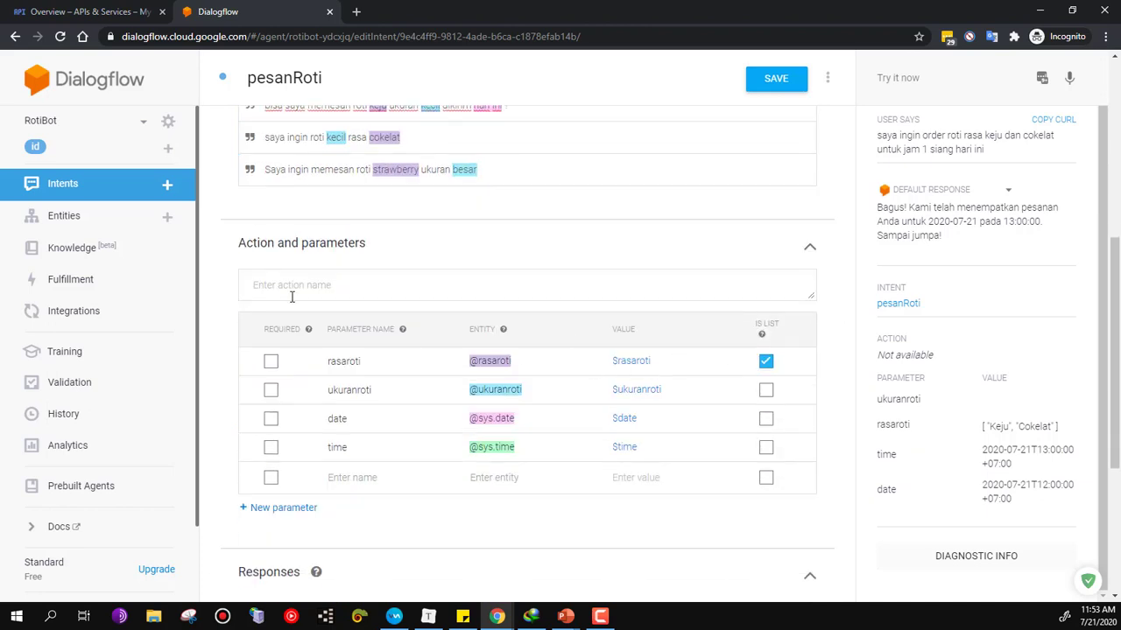
{"action": "left_click", "coordinate": [270, 362]}
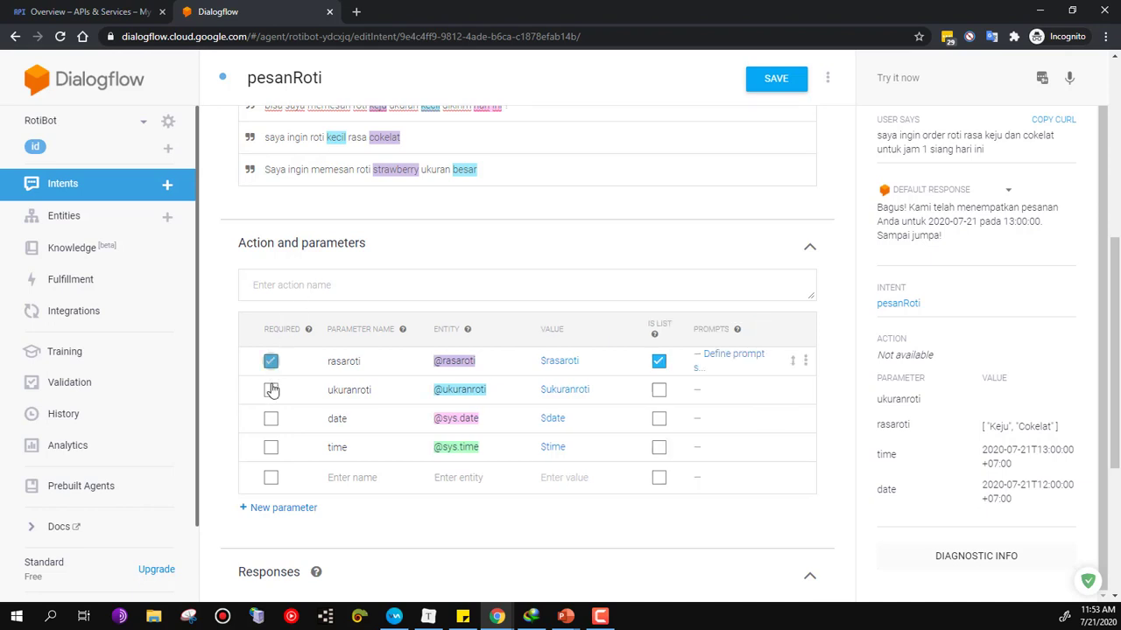
{"action": "left_click", "coordinate": [271, 391]}
{"action": "left_click", "coordinate": [270, 419]}
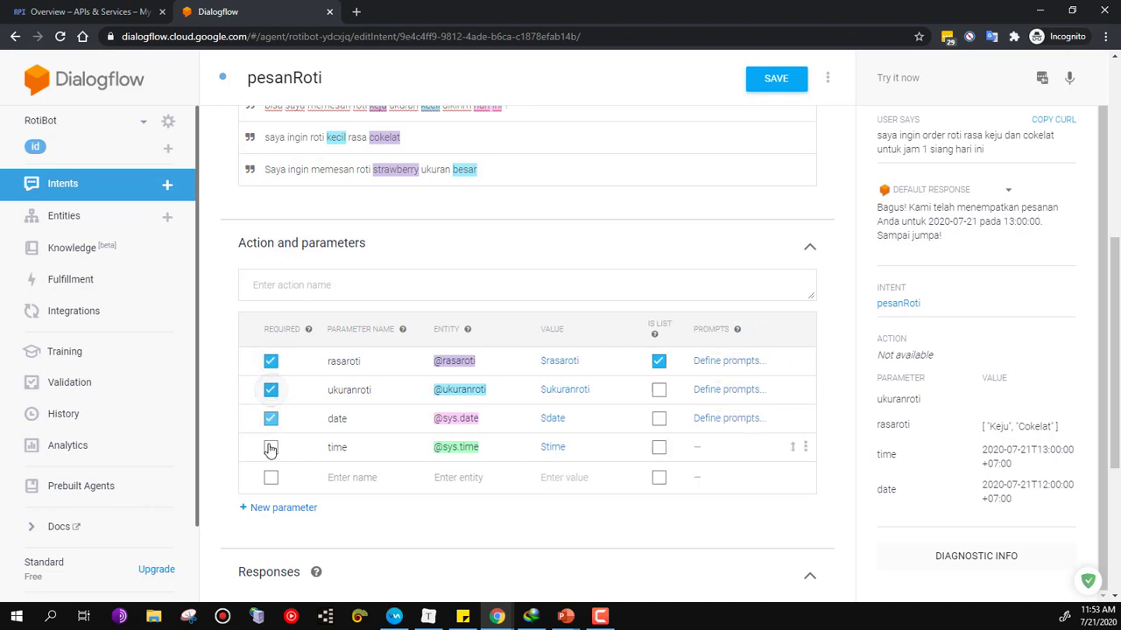
{"action": "left_click", "coordinate": [270, 449]}
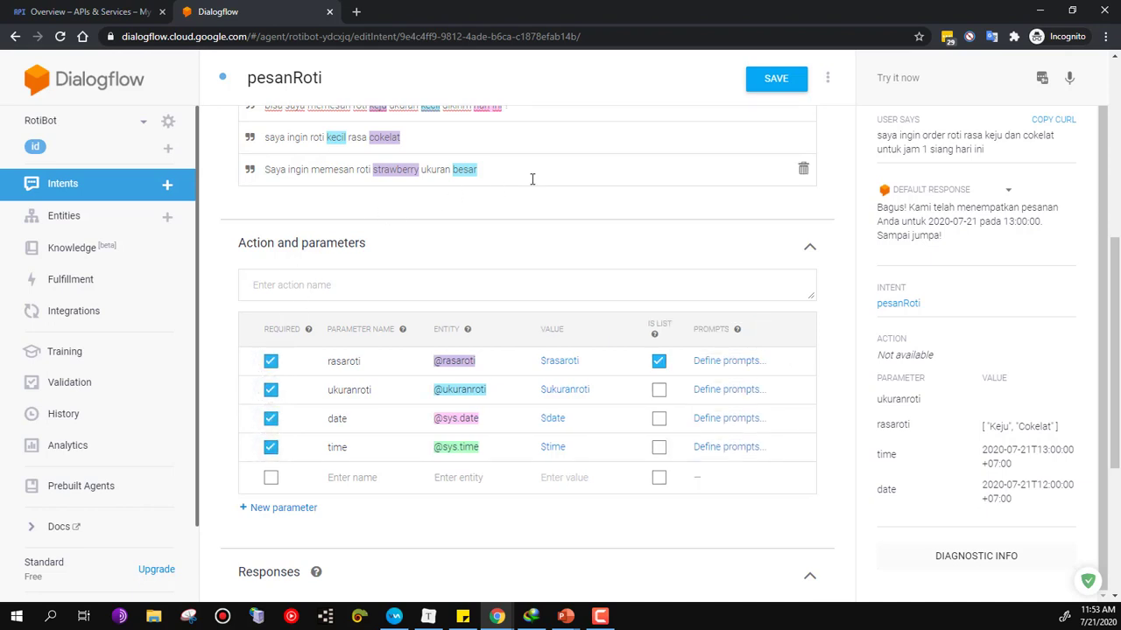
Define the prompt "Rasa apa yang kamu inginkan ?" for the rasaroti parameter.
{"action": "double_click", "coordinate": [718, 329]}
{"action": "left_click", "coordinate": [768, 327]}
{"action": "left_click", "coordinate": [709, 366]}
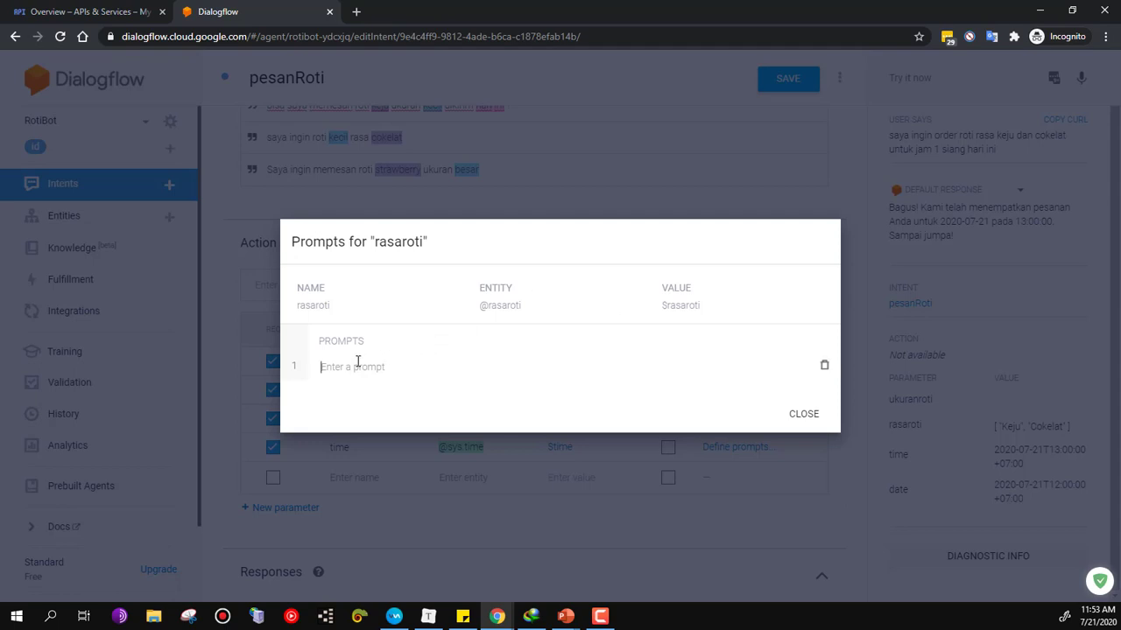
{"action": "type", "text": "Rasa ap"}
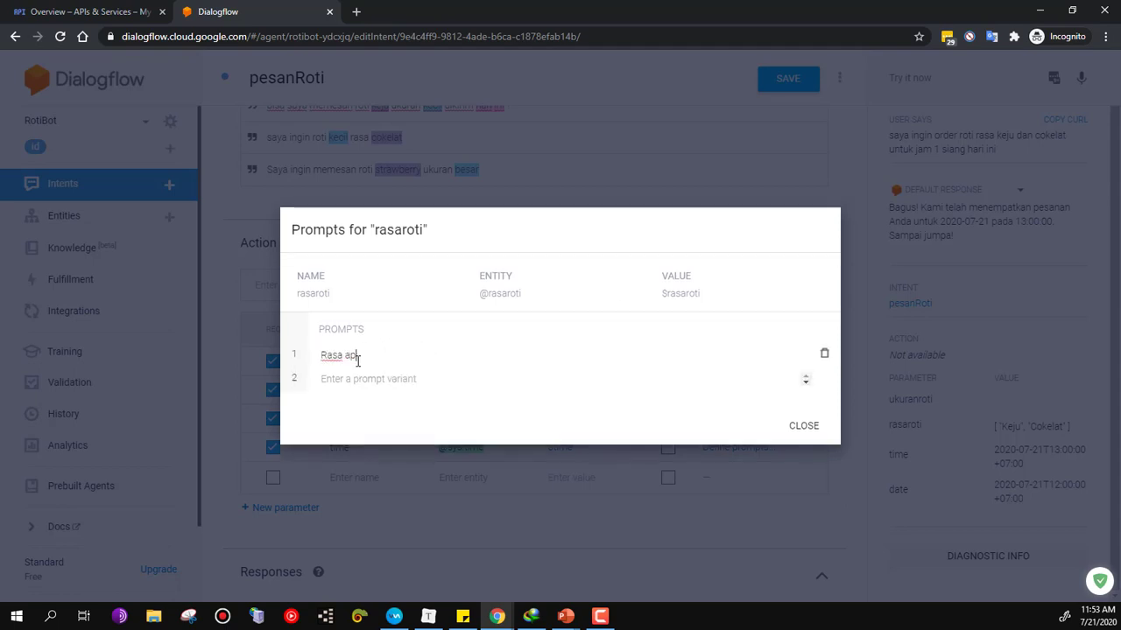
{"action": "type", "text": "a yang kamu inginkan ?"}
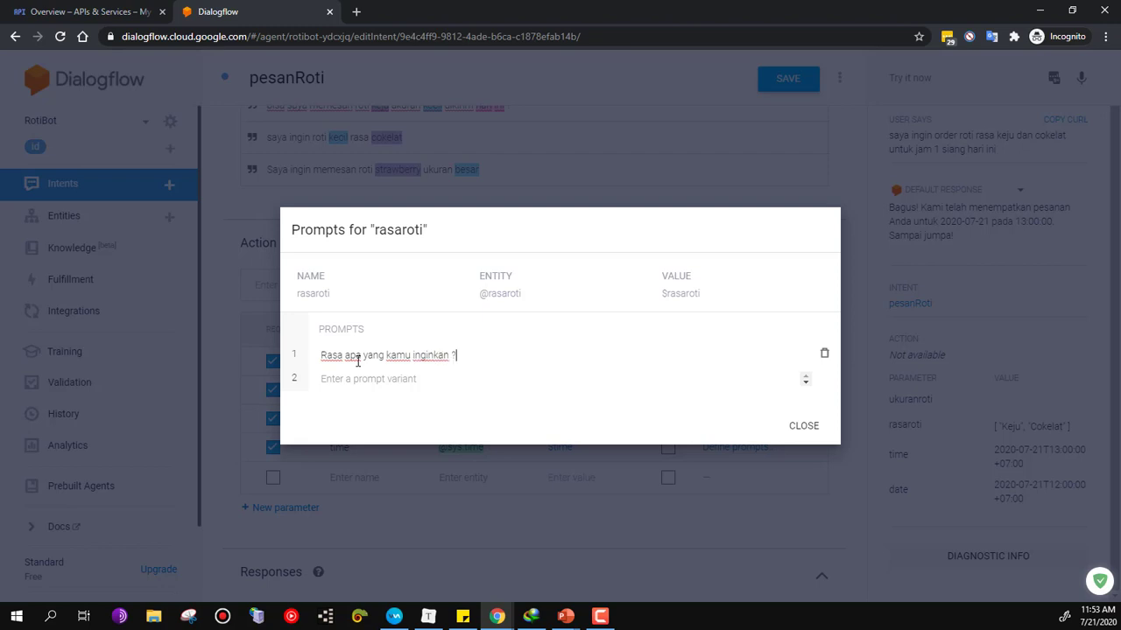
{"action": "left_click", "coordinate": [802, 425]}
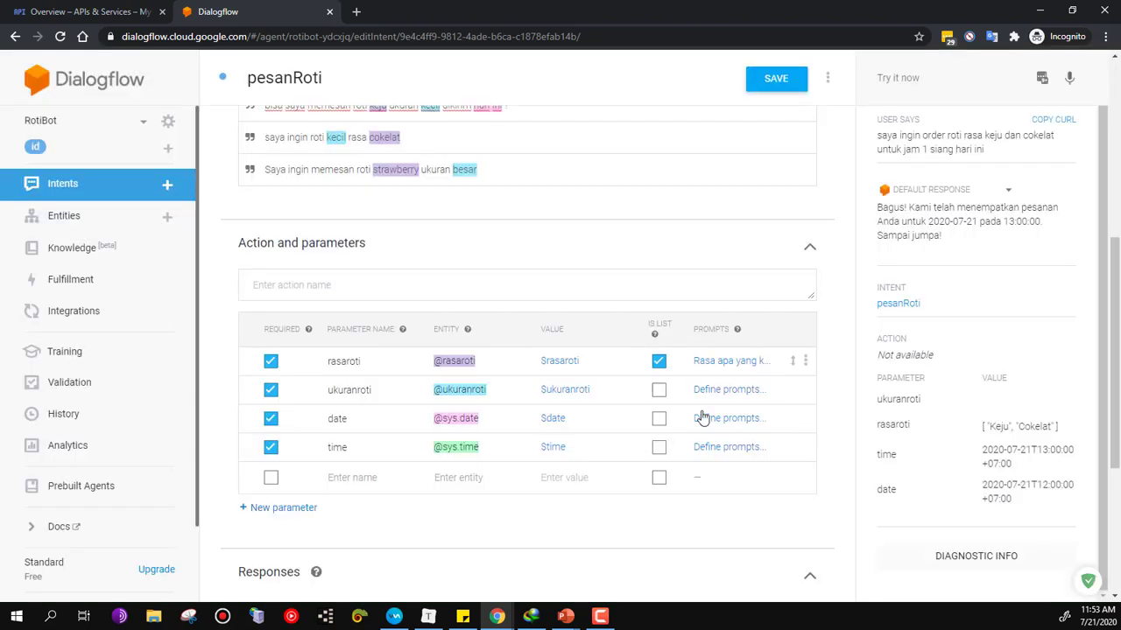
Define the prompt "Ukuran roti apa yang kamu inginkan ?" for the ukuranroti parameter.
{"action": "left_click", "coordinate": [731, 390]}
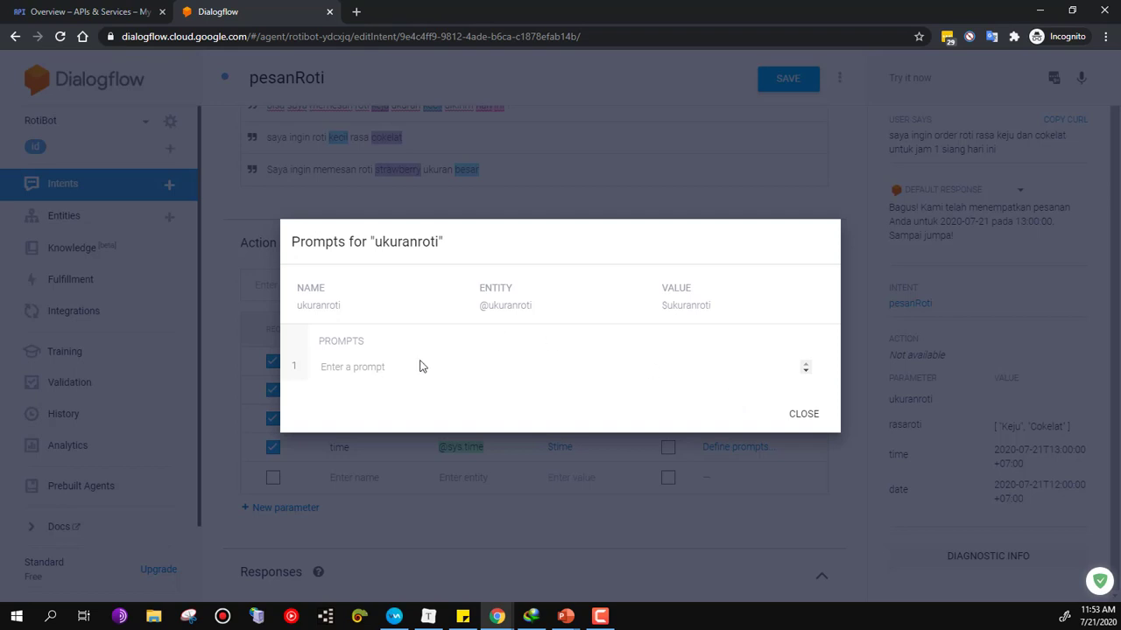
{"action": "type", "text": "Ukuran"}
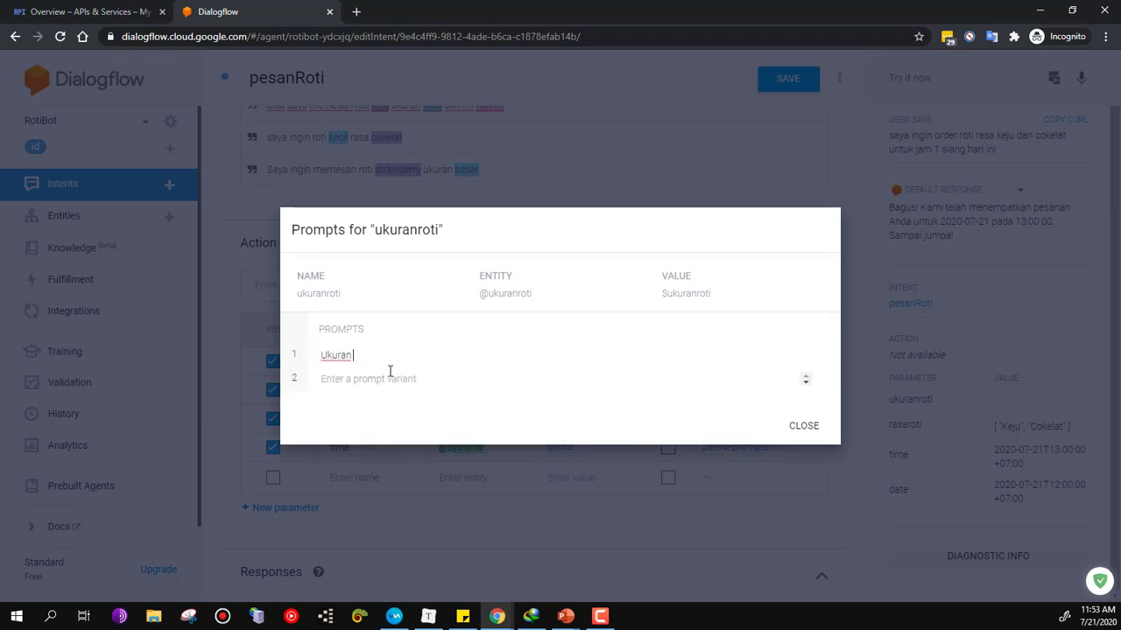
{"action": "type", "text": " roti apa yang kamu inginkan ?"}
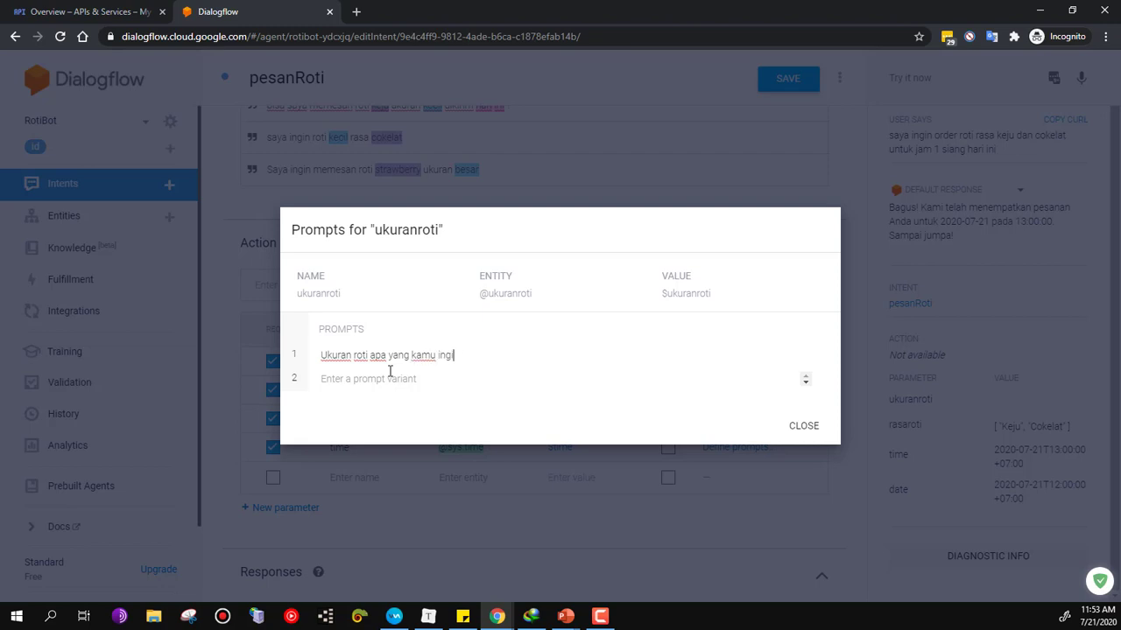
{"action": "left_click", "coordinate": [803, 427]}
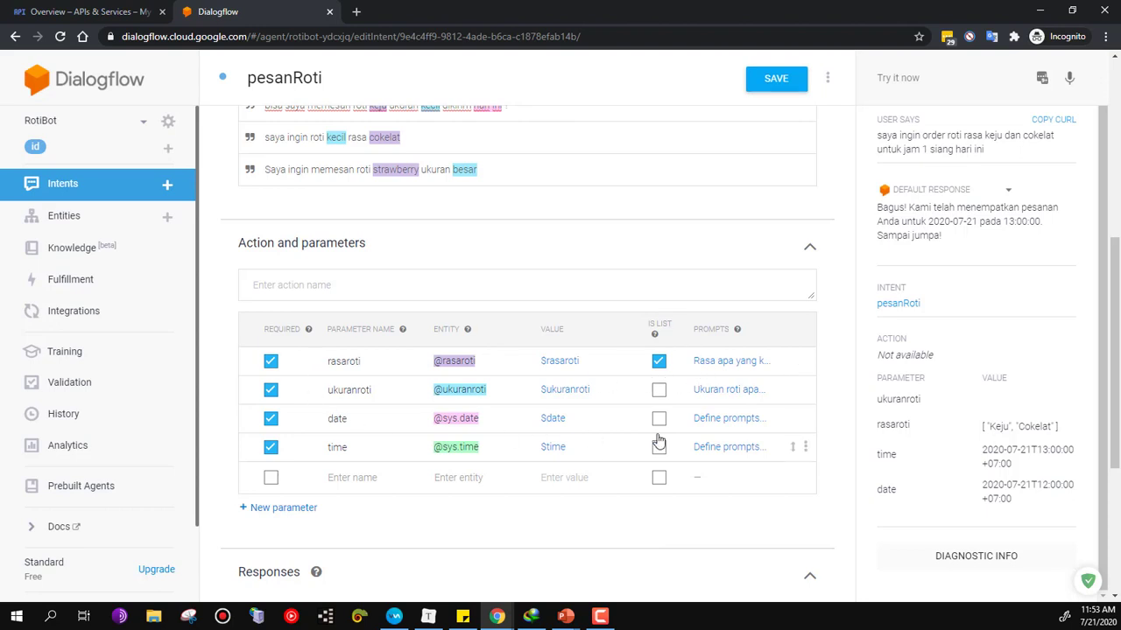
Define the prompt "Untuk hari apa ?" for the date parameter.
{"action": "left_click", "coordinate": [717, 418]}
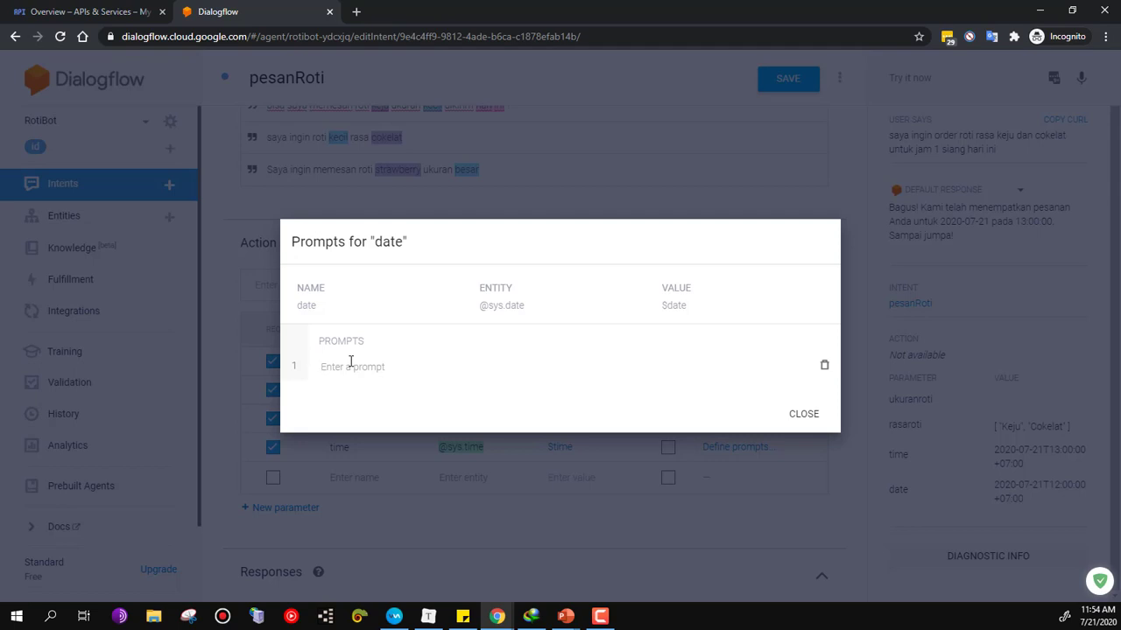
{"action": "type", "text": "U"}
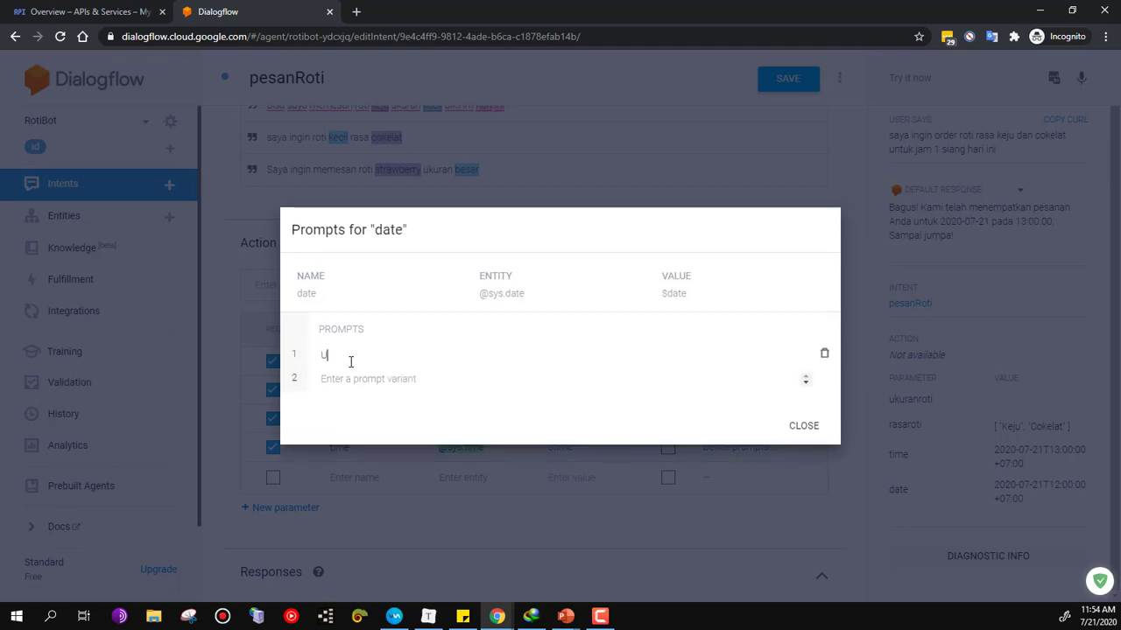
{"action": "type", "text": "ntuk bari apa ?"}
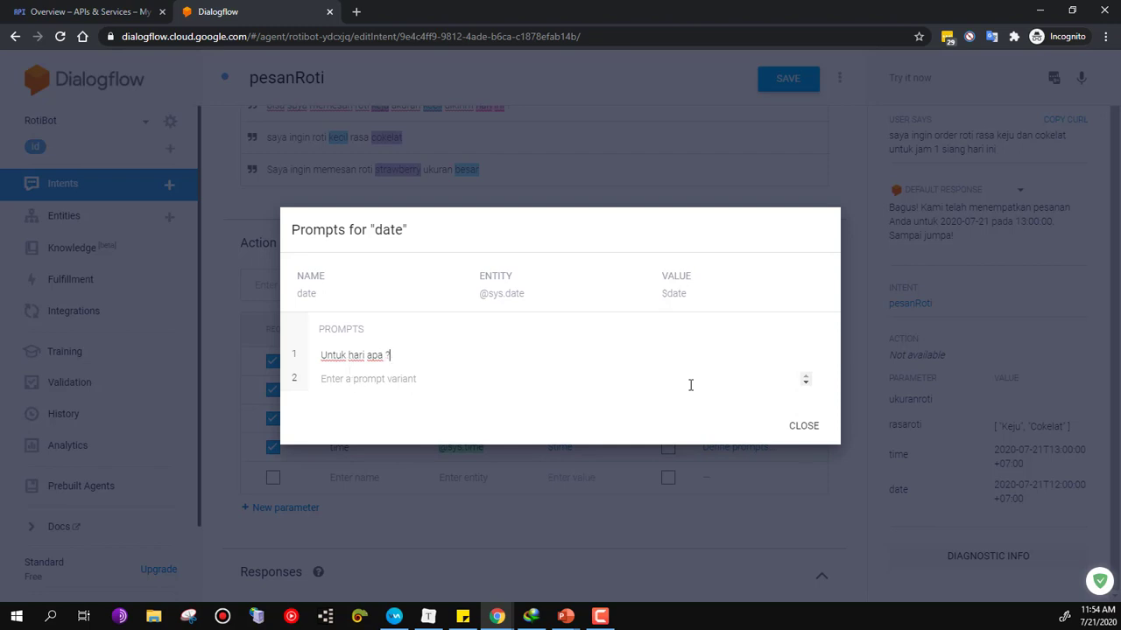
{"action": "left_click", "coordinate": [805, 426]}
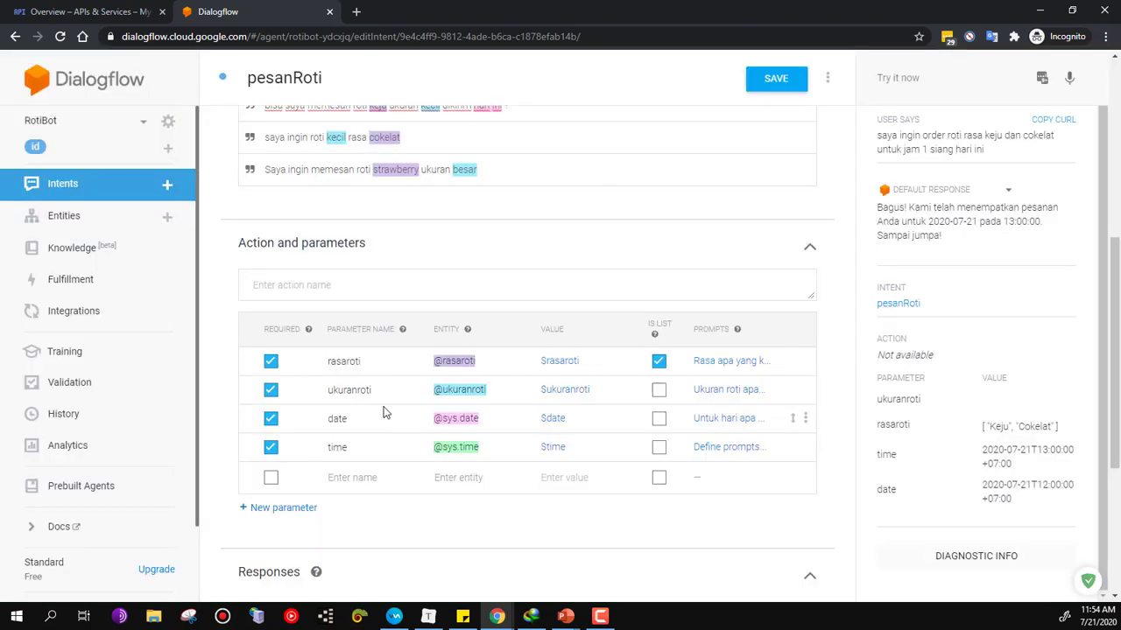
Define the prompt "Untuk Jam berapa ?" for the time parameter and save the pesanRoti intent.
{"action": "left_click", "coordinate": [732, 450]}
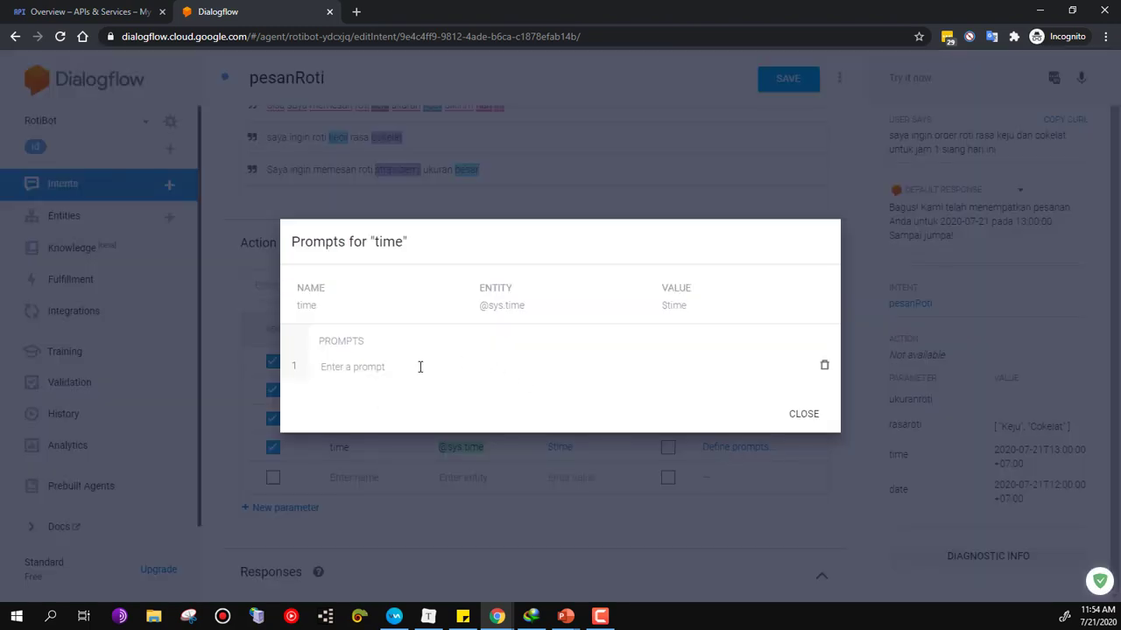
{"action": "type", "text": "Jam"}
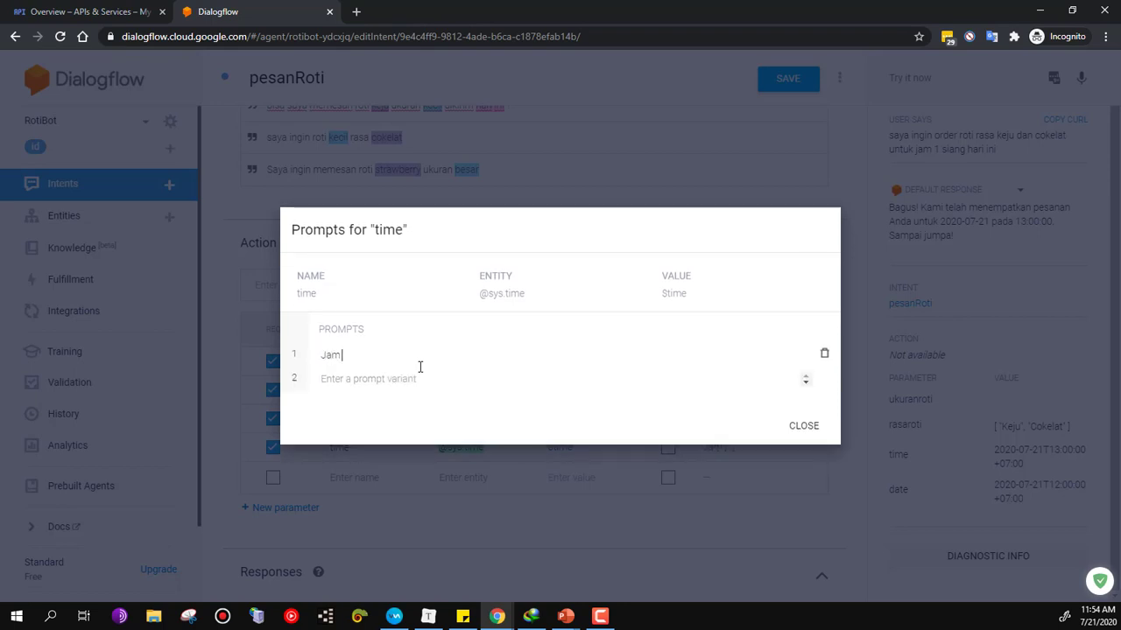
{"action": "key", "text": "BackSpace"}
{"action": "key", "text": "BackSpace"}
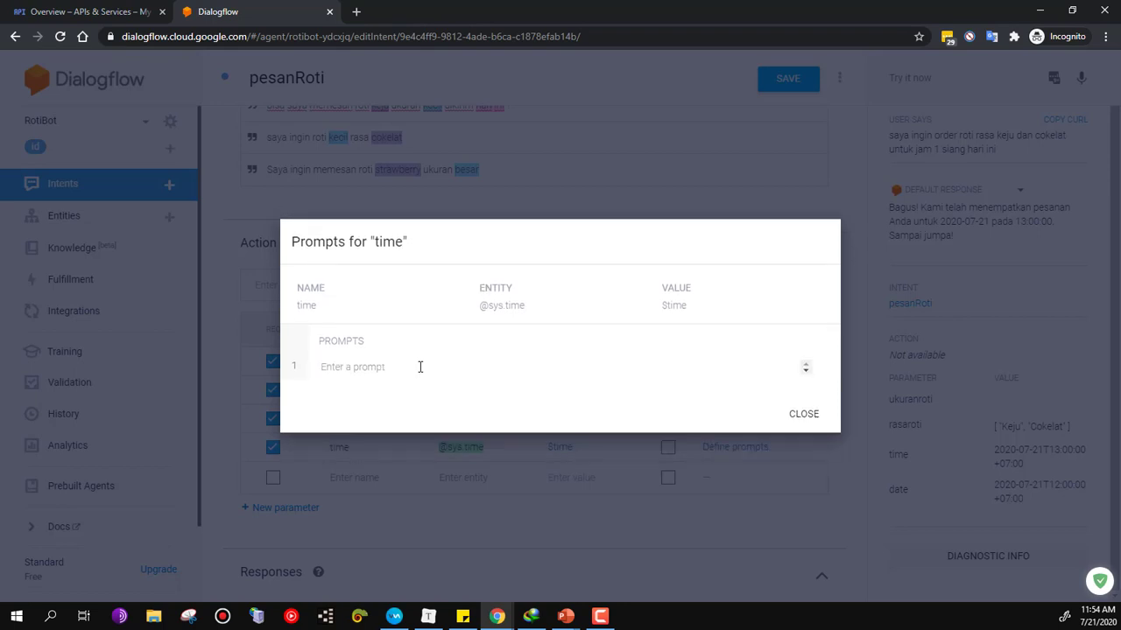
{"action": "left_click", "coordinate": [419, 367]}
{"action": "type", "text": "Untuk"}
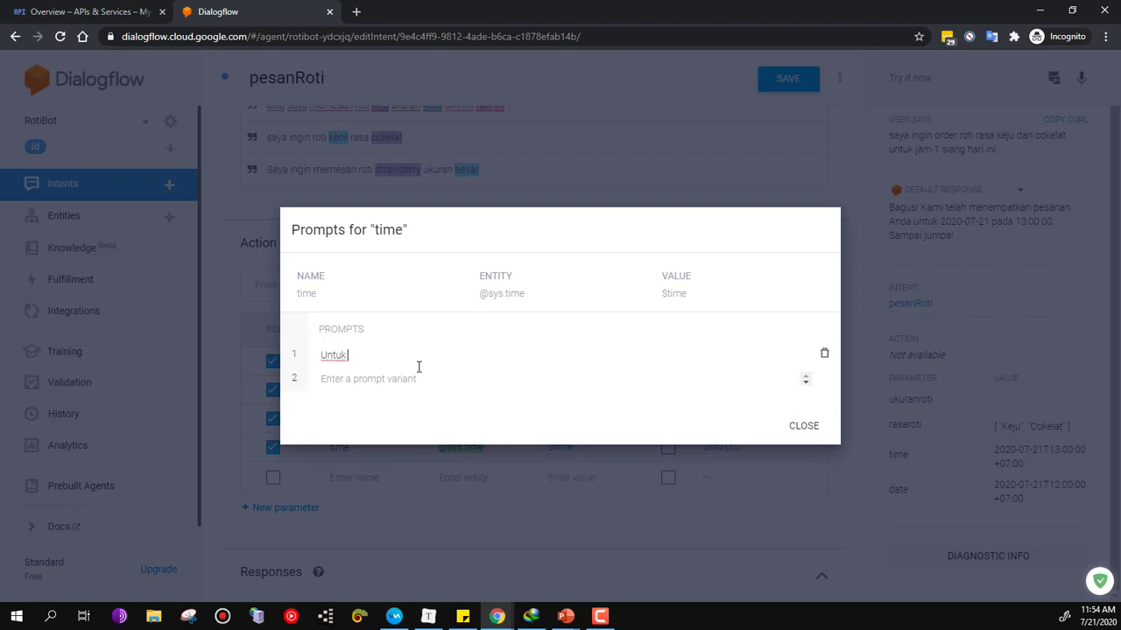
{"action": "type", "text": " Jam berapa ?"}
{"action": "left_click", "coordinate": [777, 425]}
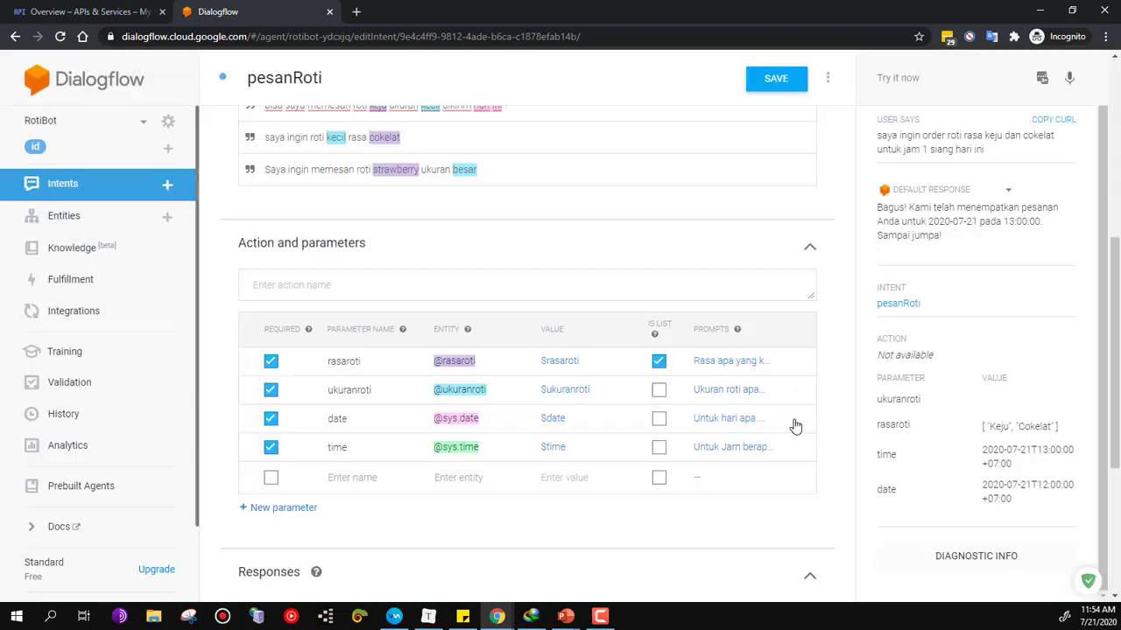
{"action": "scroll", "coordinate": [838, 383], "scroll_direction": "down", "scroll_amount": 3}
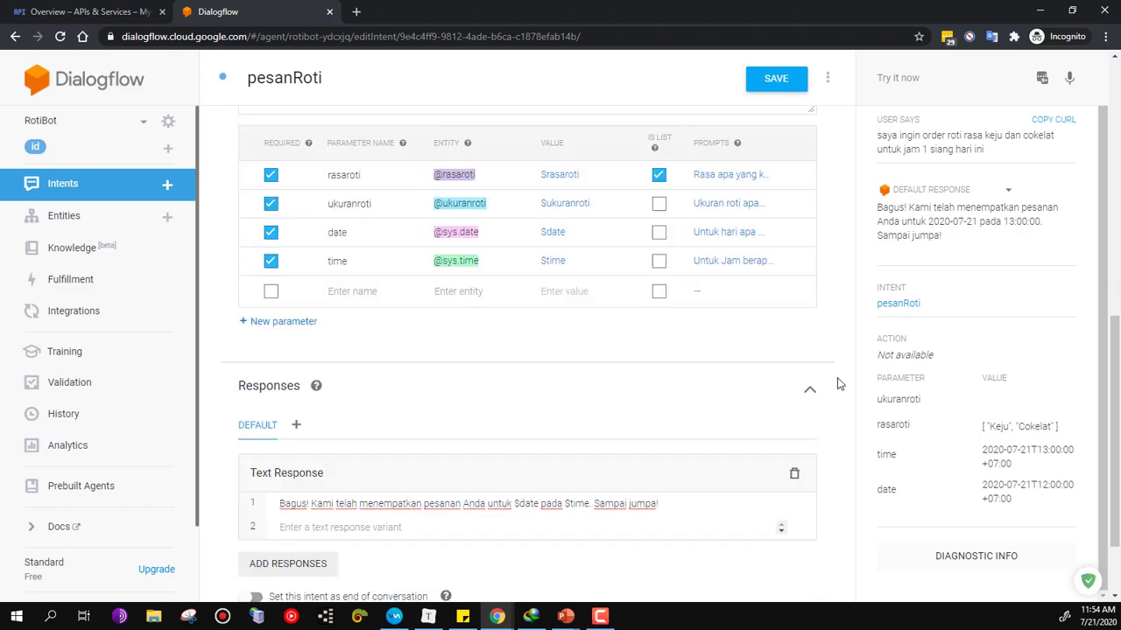
{"action": "left_click", "coordinate": [760, 91]}
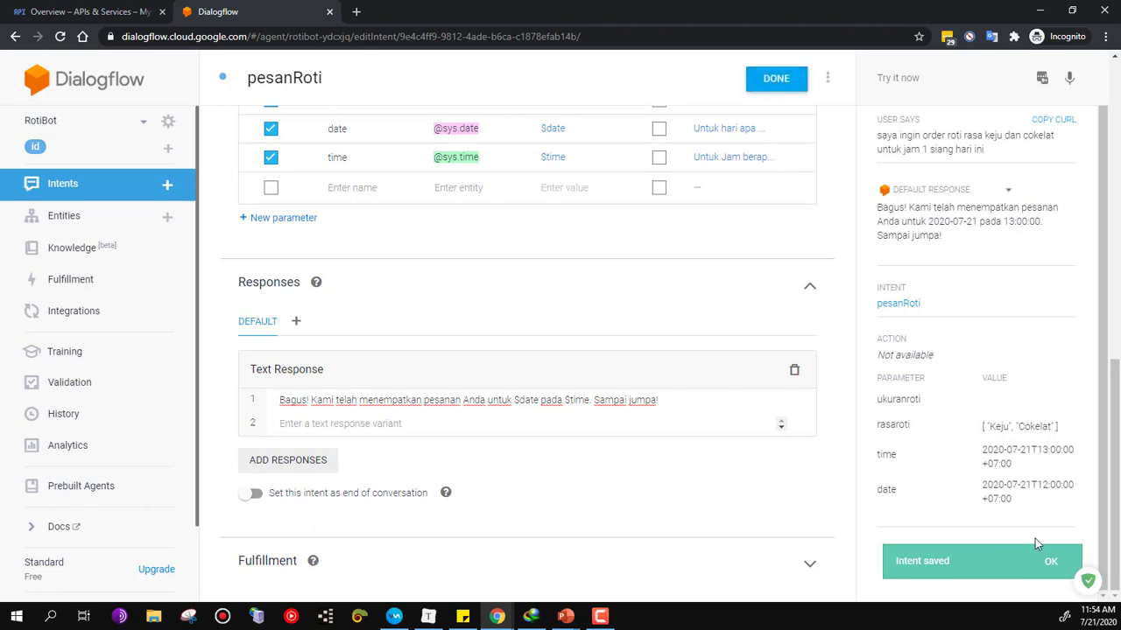
Test the agent by sending it the greeting "hi".
{"action": "scroll", "coordinate": [837, 184], "scroll_direction": "up", "scroll_amount": 5}
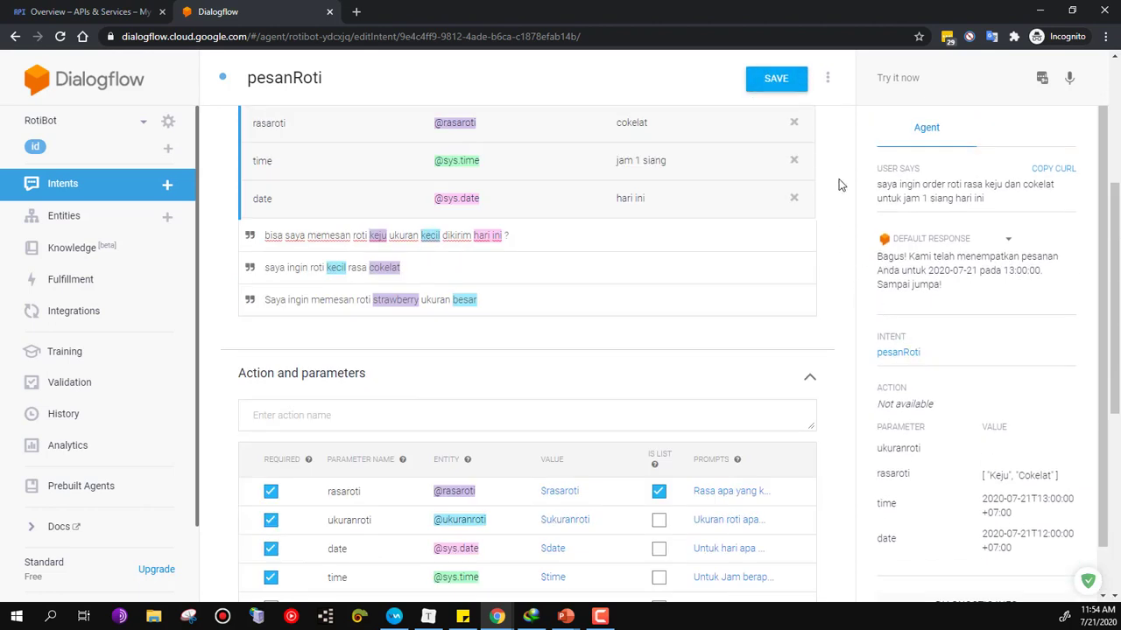
{"action": "scroll", "coordinate": [837, 167], "scroll_direction": "up", "scroll_amount": 2}
{"action": "left_click", "coordinate": [913, 81]}
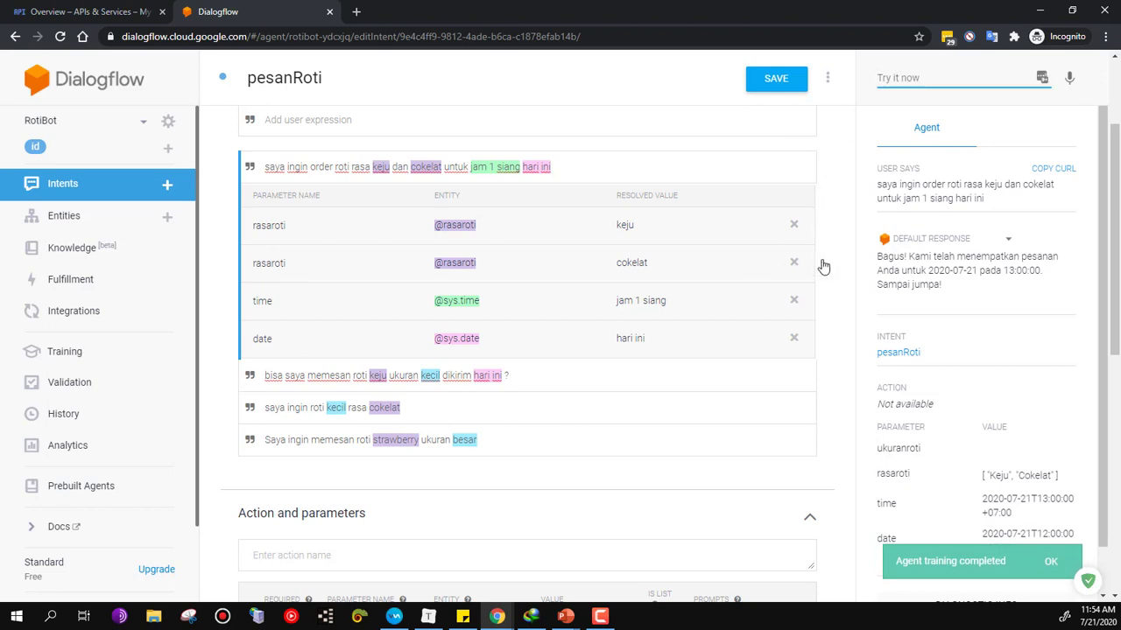
{"action": "type", "text": "hai"}
{"action": "key", "text": "BackSpace"}
{"action": "key", "text": "BackSpace"}
{"action": "key", "text": "BackSpace"}
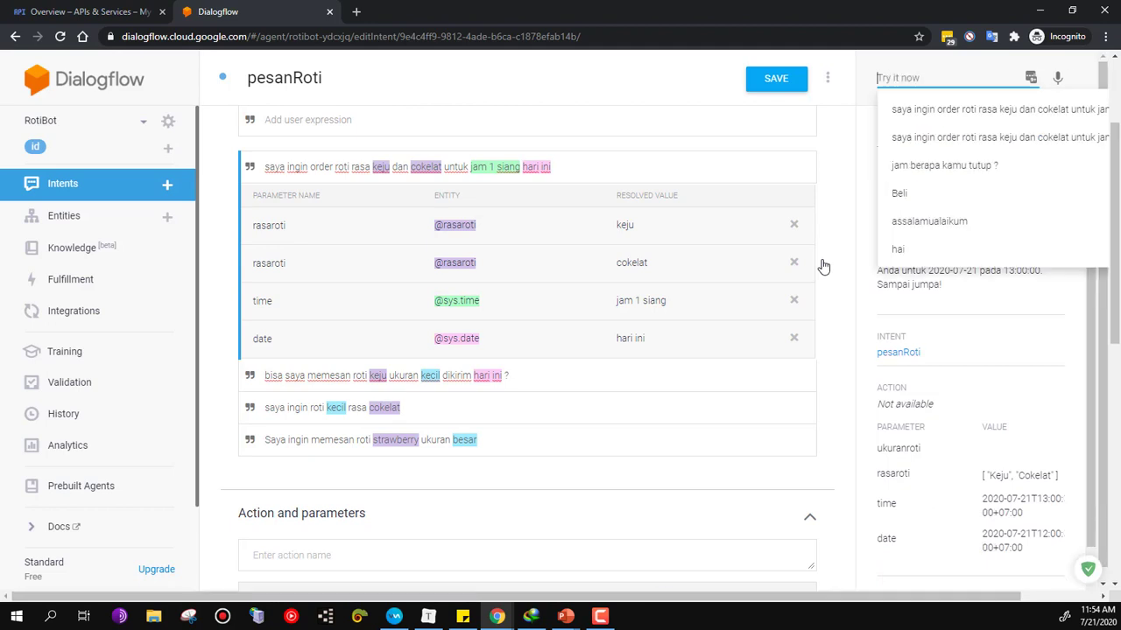
{"action": "type", "text": "hi"}
{"action": "key", "text": "Return"}
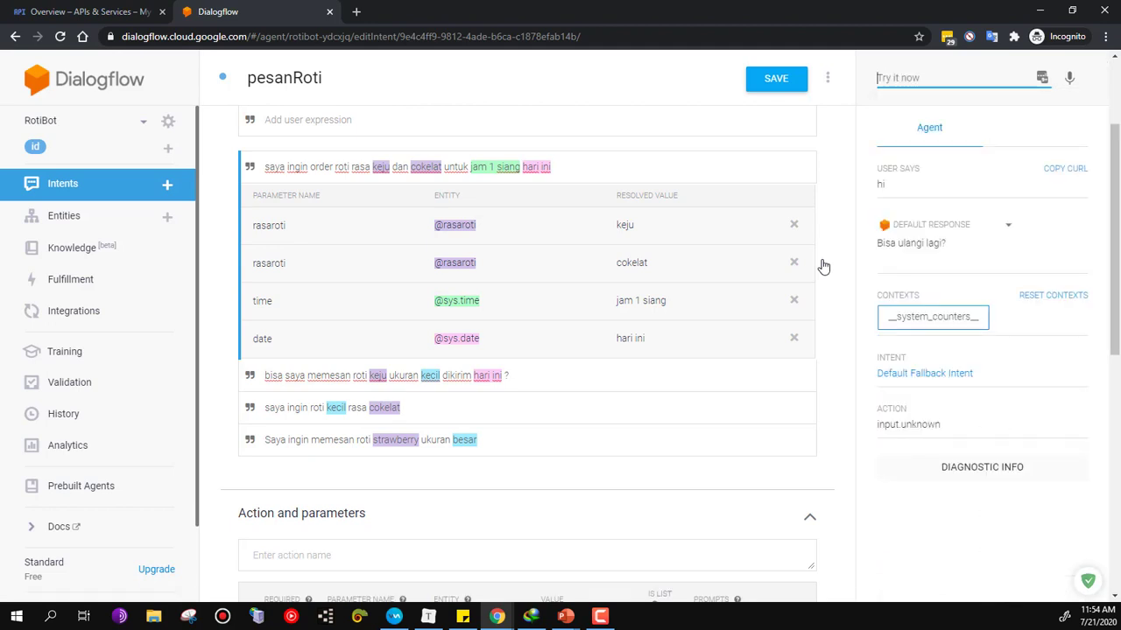
{"action": "type", "text": "asa"}
{"action": "key", "text": "BackSpace"}
{"action": "key", "text": "BackSpace"}
{"action": "key", "text": "BackSpace"}
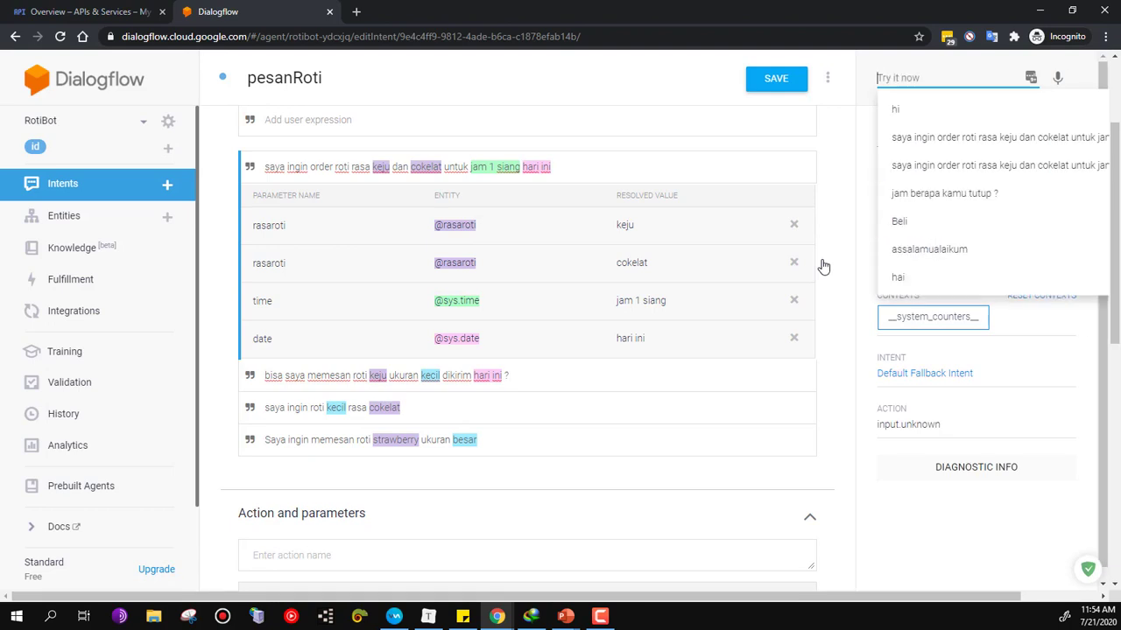
{"action": "left_click", "coordinate": [867, 125]}
Test the ordering intent with the message "saya ingin roti kecil rasa cokelat".
{"action": "left_click", "coordinate": [895, 78]}
{"action": "type", "text": "sa"}
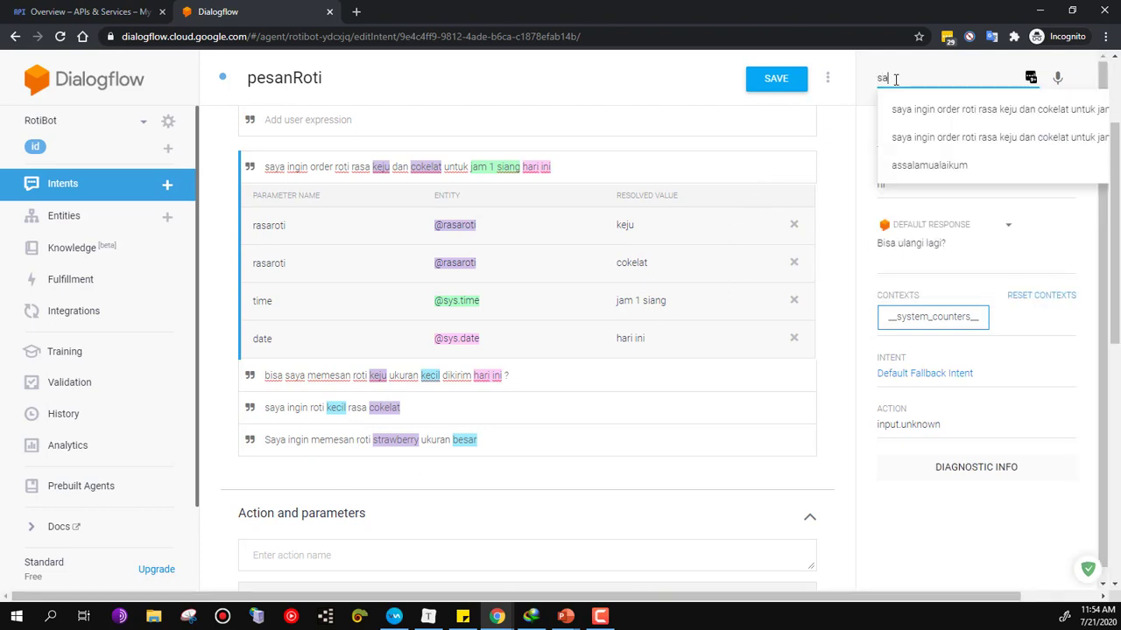
{"action": "type", "text": "ya ingin r"}
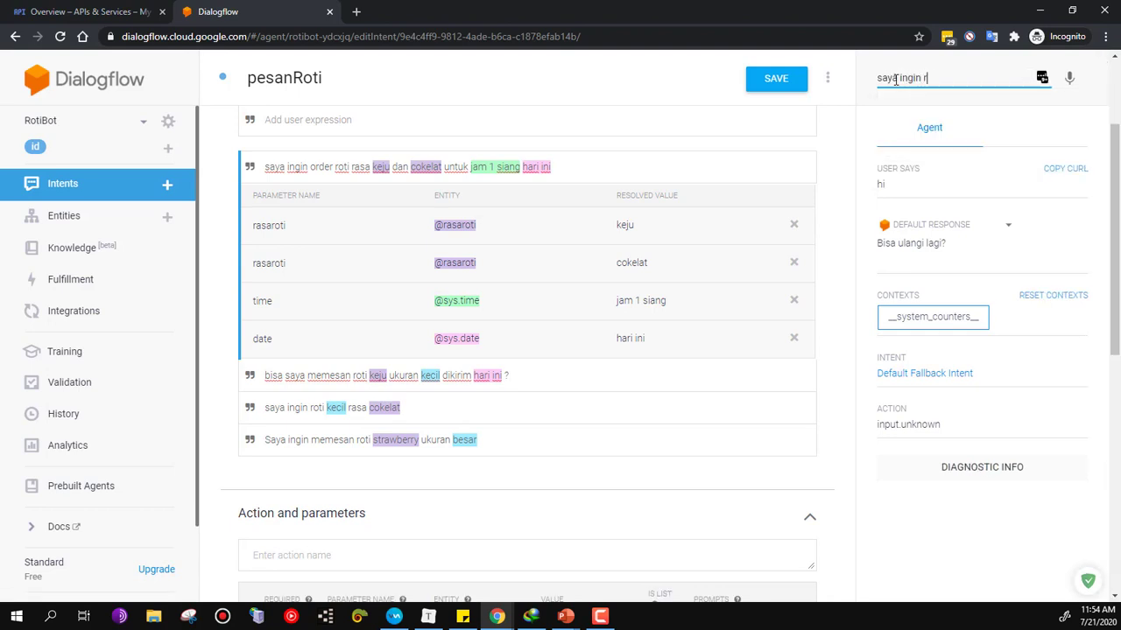
{"action": "type", "text": "oti kecil rasa cokelat"}
{"action": "key", "text": "Return"}
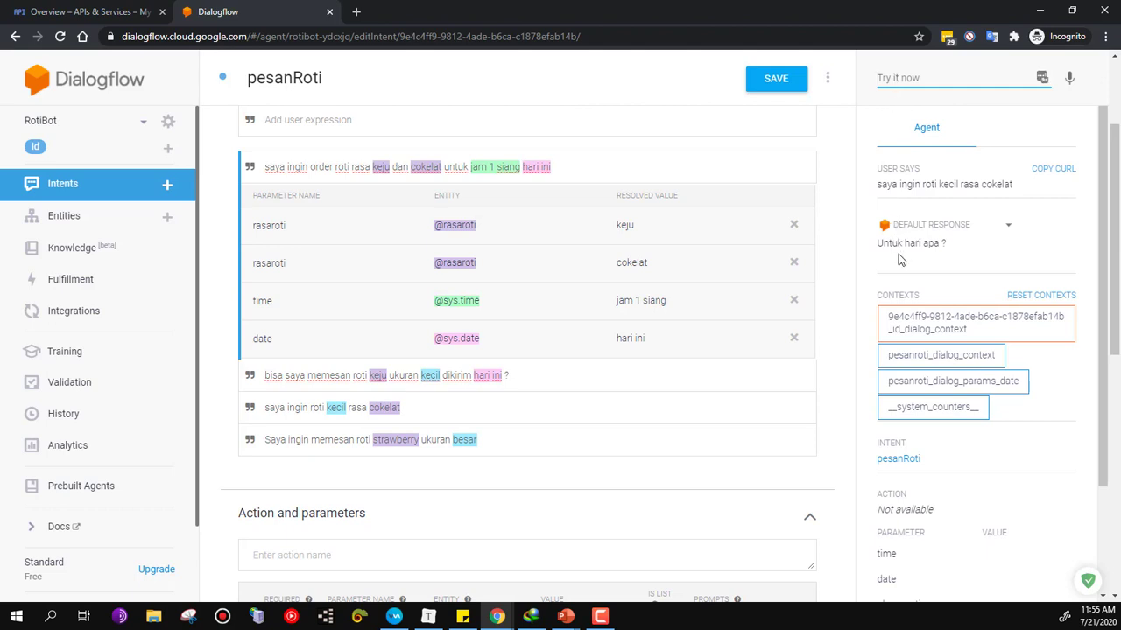
Compare the test result's detected parameter values with the intent's training phrases and required parameters.
{"action": "scroll", "coordinate": [633, 274], "scroll_direction": "up", "scroll_amount": 2}
{"action": "scroll", "coordinate": [633, 275], "scroll_direction": "down", "scroll_amount": 3}
{"action": "double_click", "coordinate": [405, 382]}
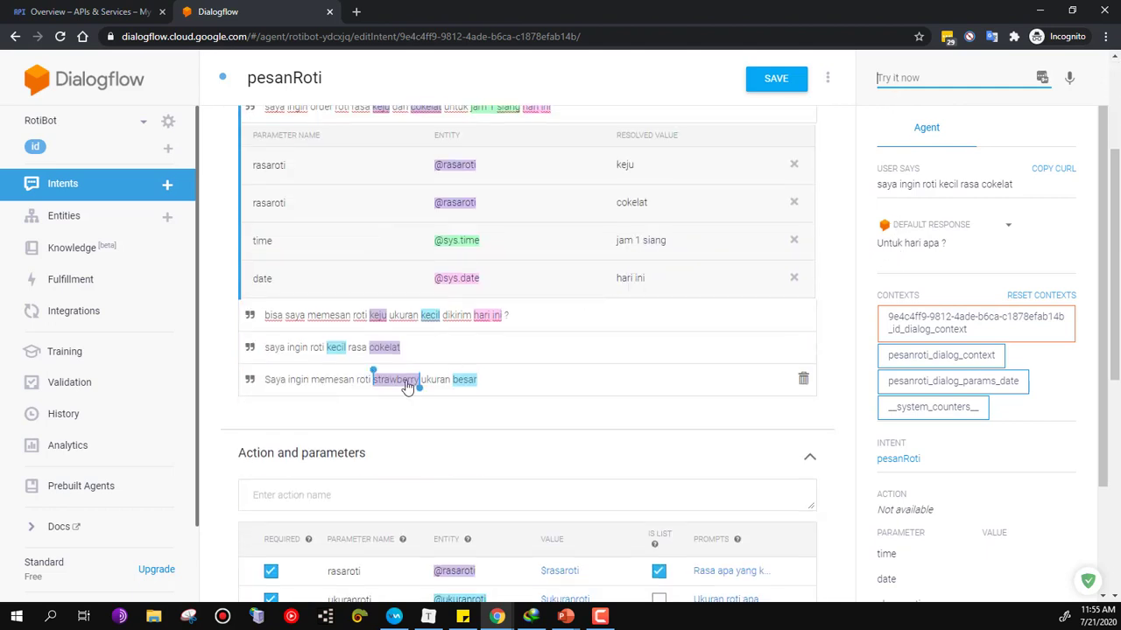
{"action": "scroll", "coordinate": [520, 380], "scroll_direction": "down", "scroll_amount": 3}
{"action": "scroll", "coordinate": [908, 428], "scroll_direction": "down", "scroll_amount": 2}
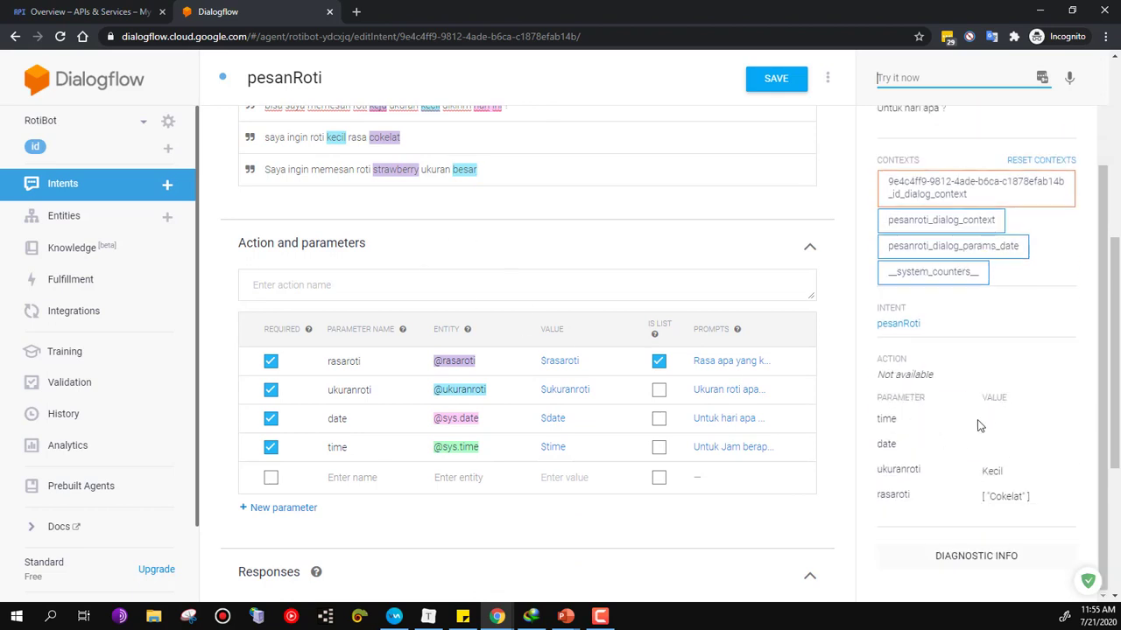
{"action": "scroll", "coordinate": [978, 426], "scroll_direction": "up", "scroll_amount": 5}
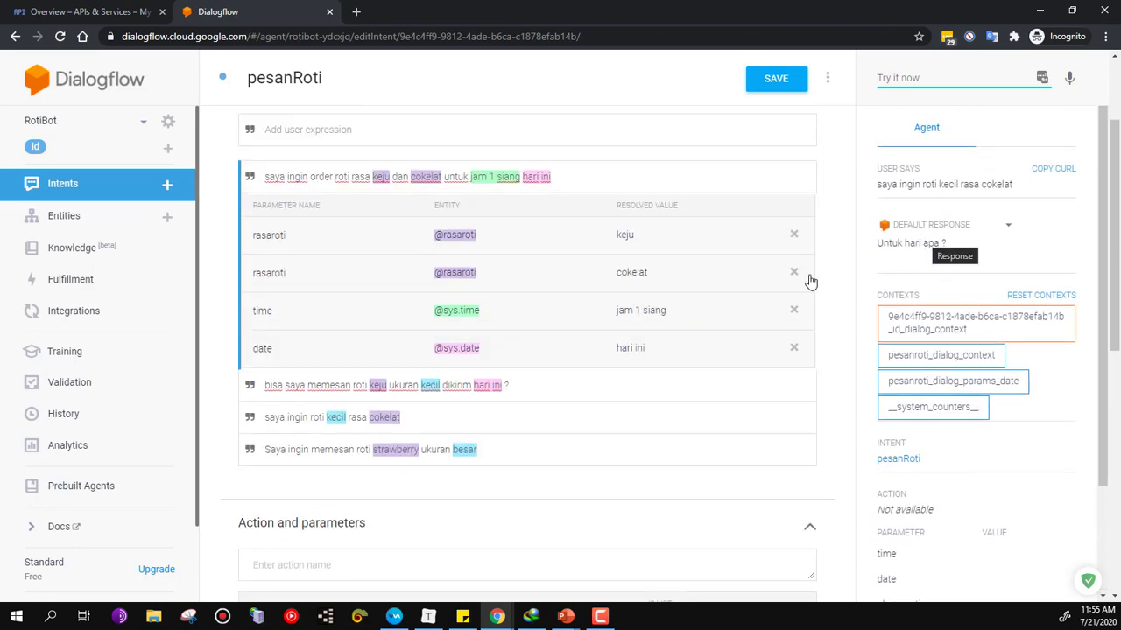
{"action": "scroll", "coordinate": [648, 312], "scroll_direction": "down", "scroll_amount": 3}
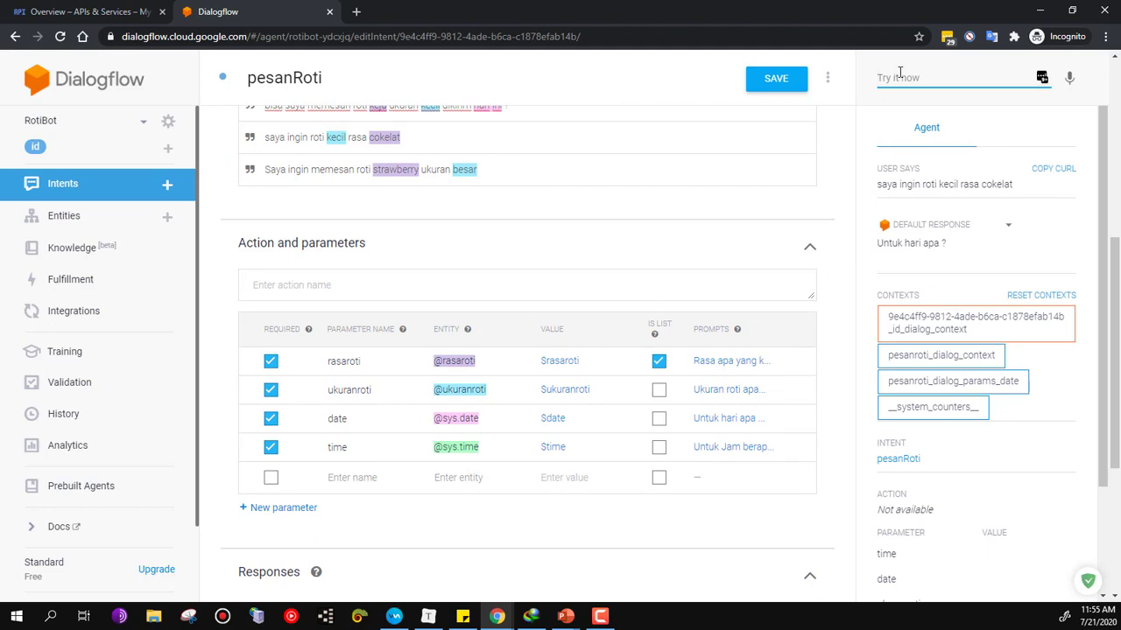
Answer the agent's day prompt with "hari ini" and inspect the date value in the test result.
{"action": "type", "text": "hari ini"}
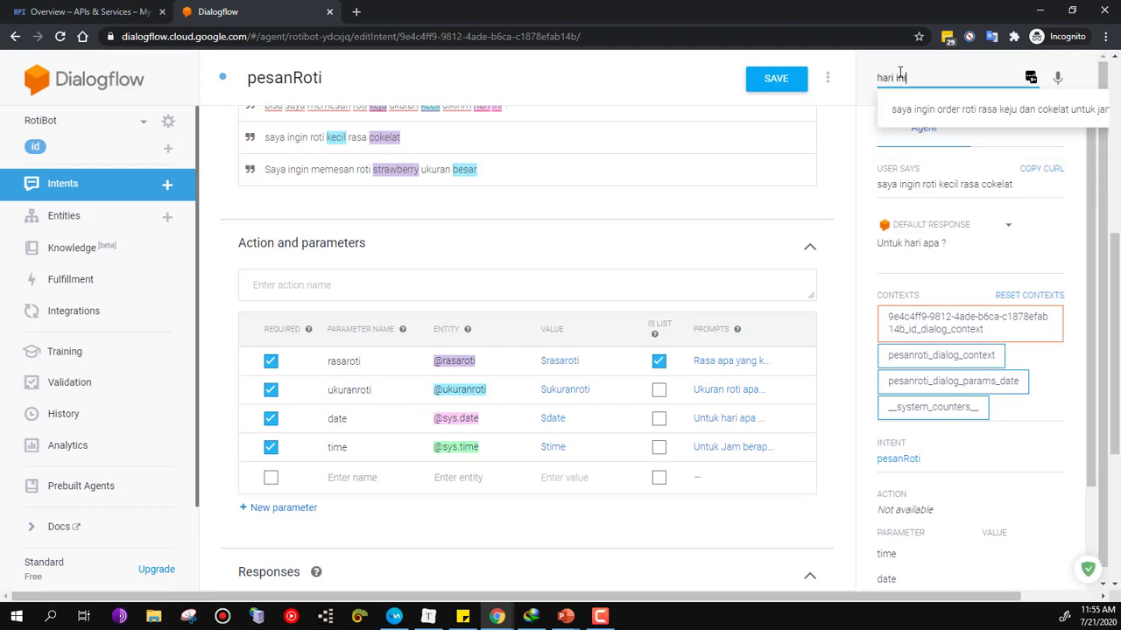
{"action": "key", "text": "Return"}
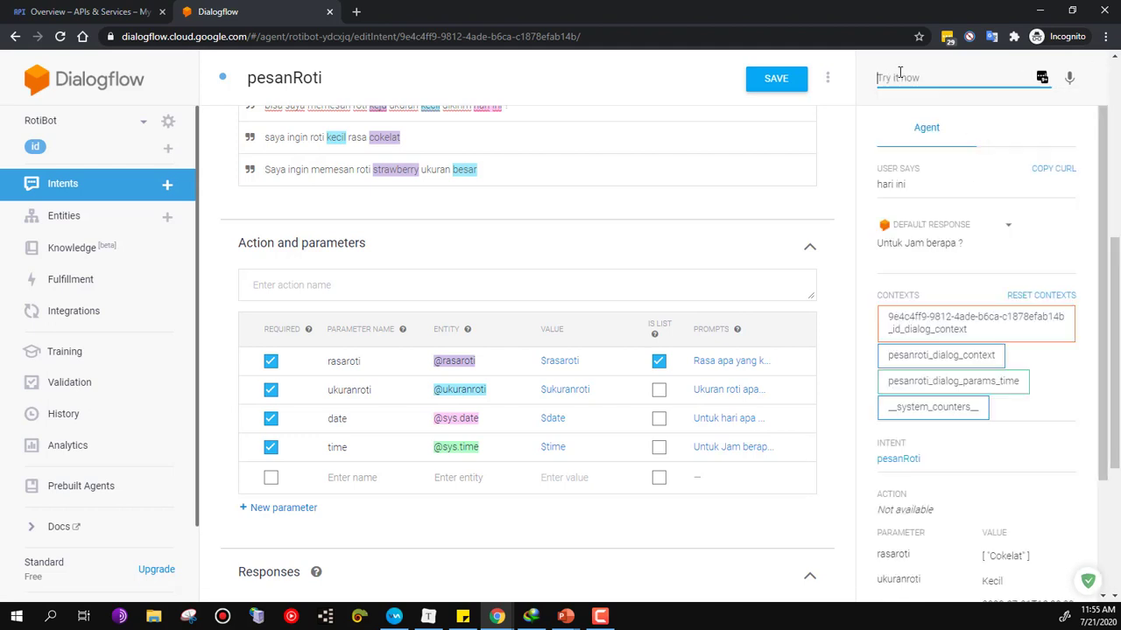
{"action": "scroll", "coordinate": [950, 411], "scroll_direction": "down", "scroll_amount": 3}
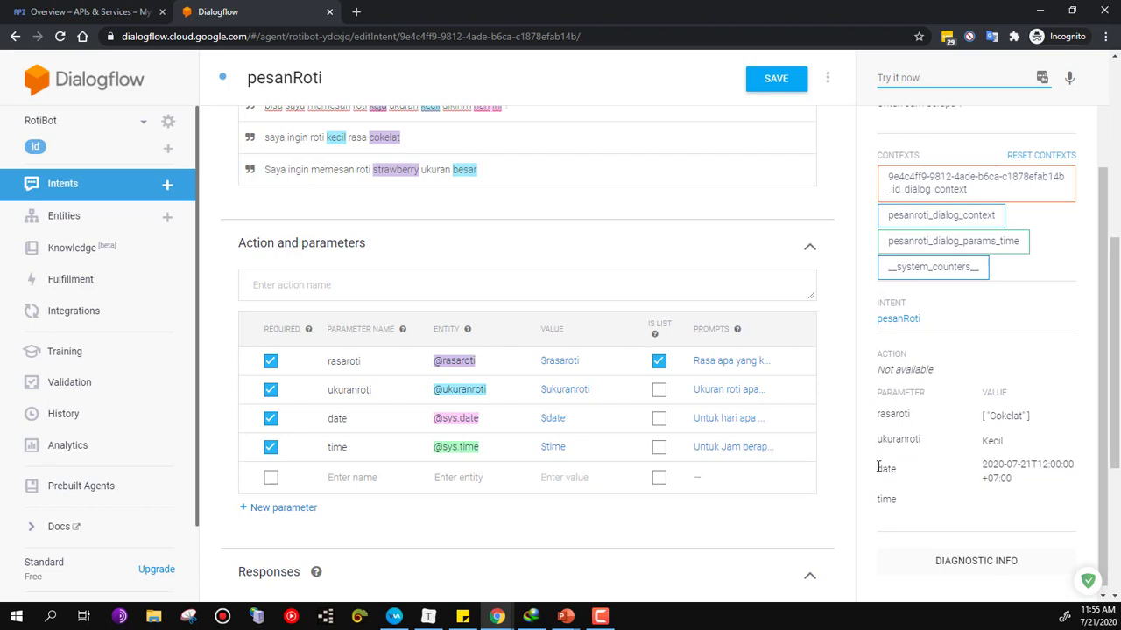
{"action": "left_click_drag", "start_coordinate": [981, 466], "coordinate": [1051, 481]}
{"action": "left_click", "coordinate": [1009, 465]}
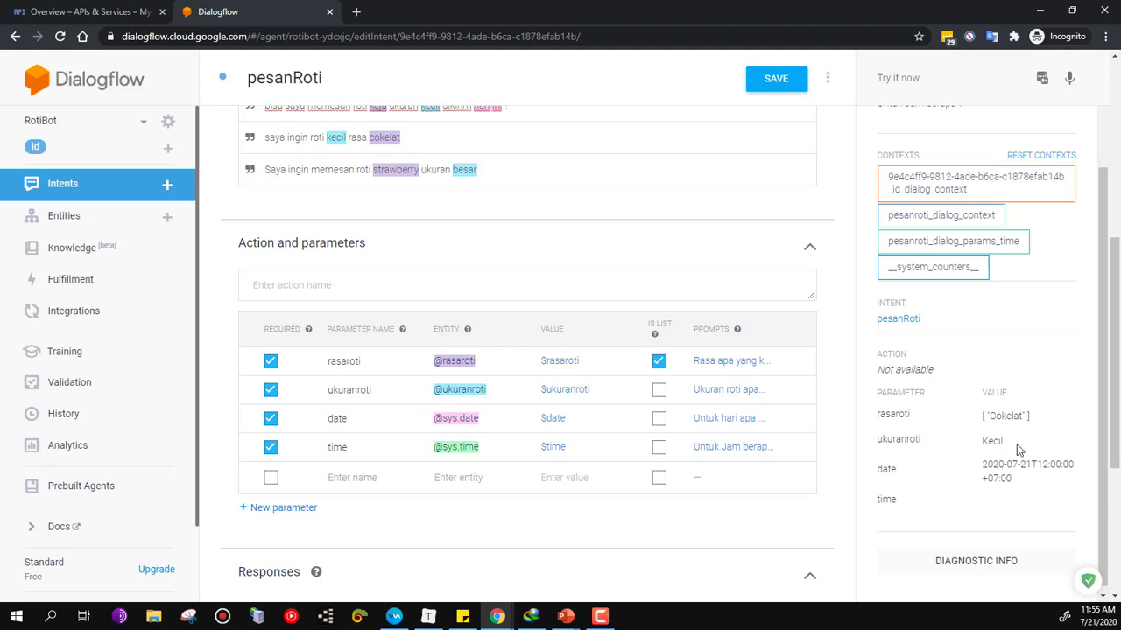
Answer the agent's time prompt with "untuk jam 1 siang".
{"action": "scroll", "coordinate": [908, 480], "scroll_direction": "up", "scroll_amount": 5}
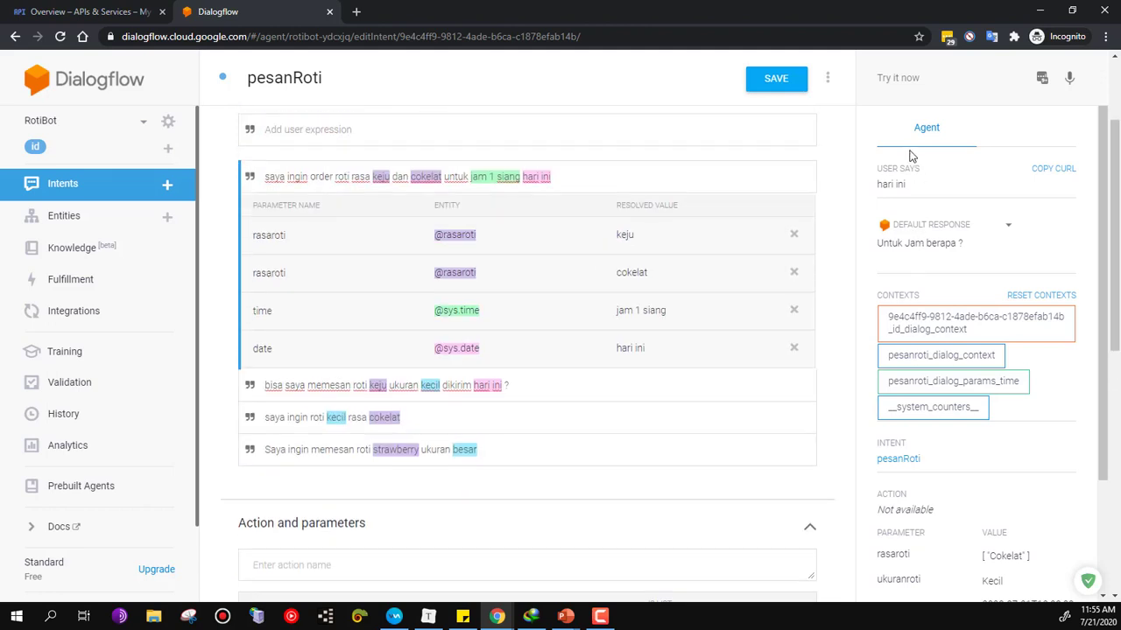
{"action": "left_click", "coordinate": [894, 77]}
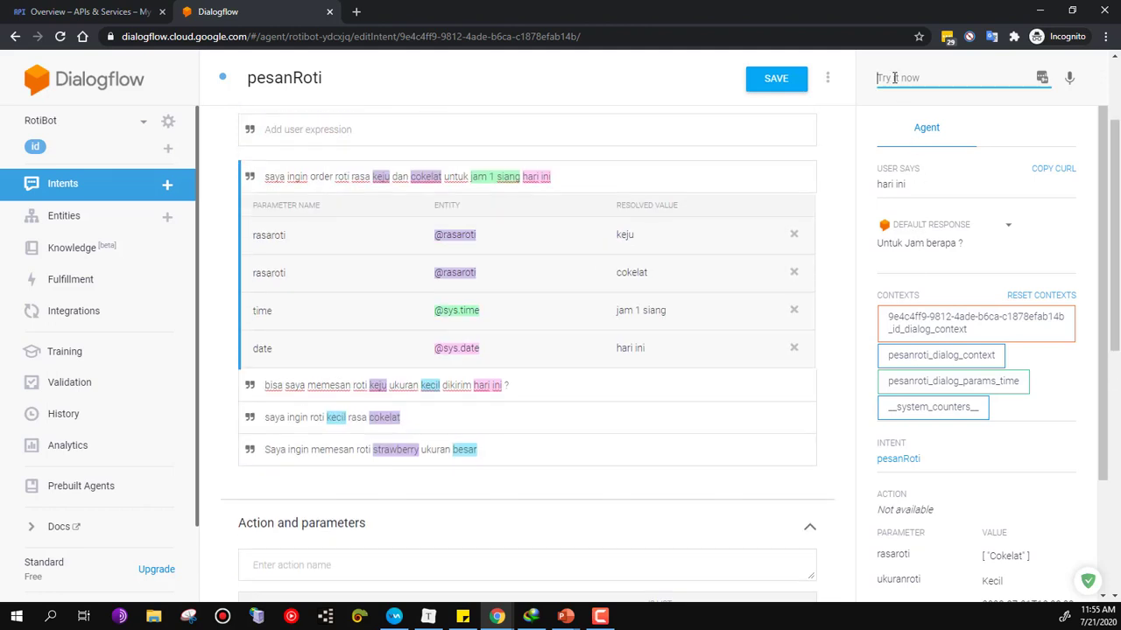
{"action": "type", "text": "untuk jam 1"}
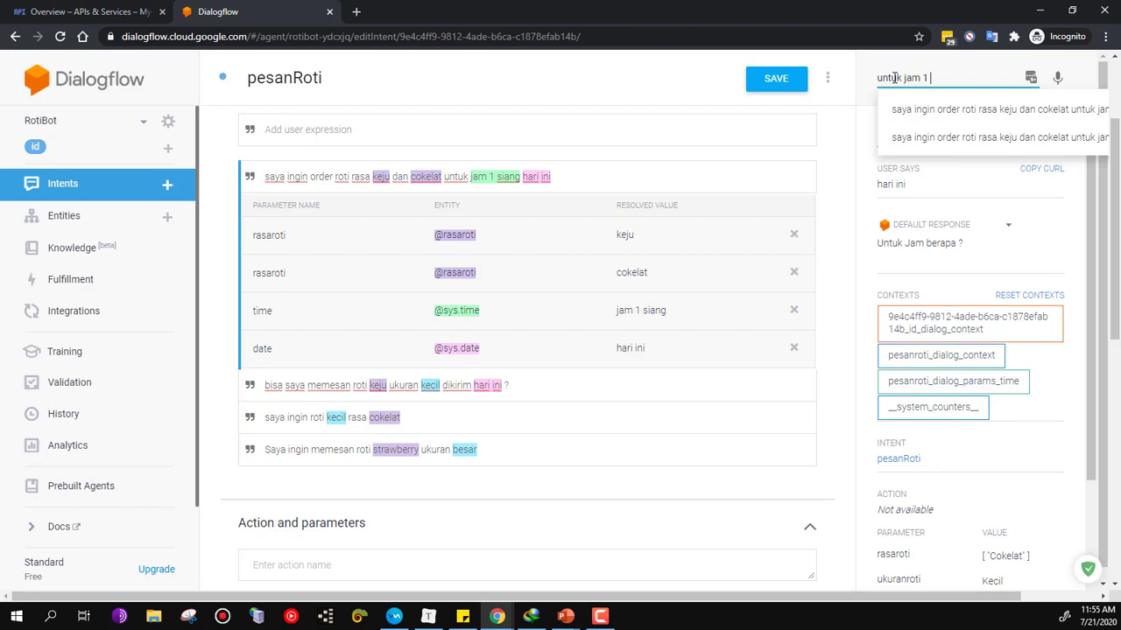
{"action": "type", "text": "siang"}
{"action": "key", "text": "Return"}
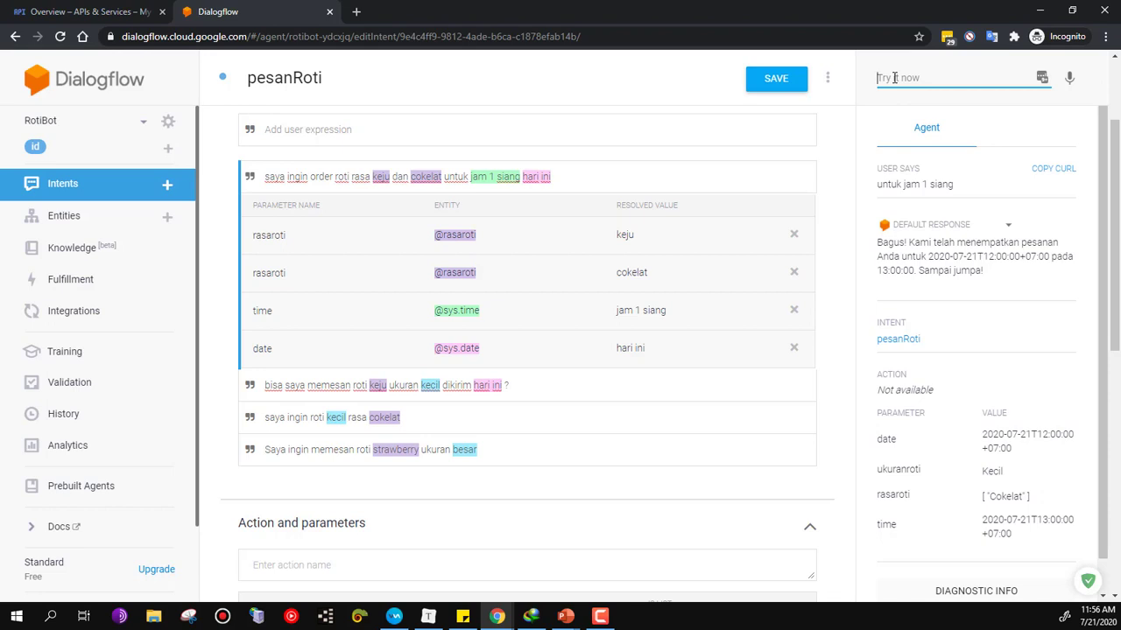
Review the intent's text response with its $date and $time references alongside the list of defined parameters.
{"action": "scroll", "coordinate": [733, 165], "scroll_direction": "down", "scroll_amount": 5}
{"action": "scroll", "coordinate": [388, 426], "scroll_direction": "down", "scroll_amount": 2}
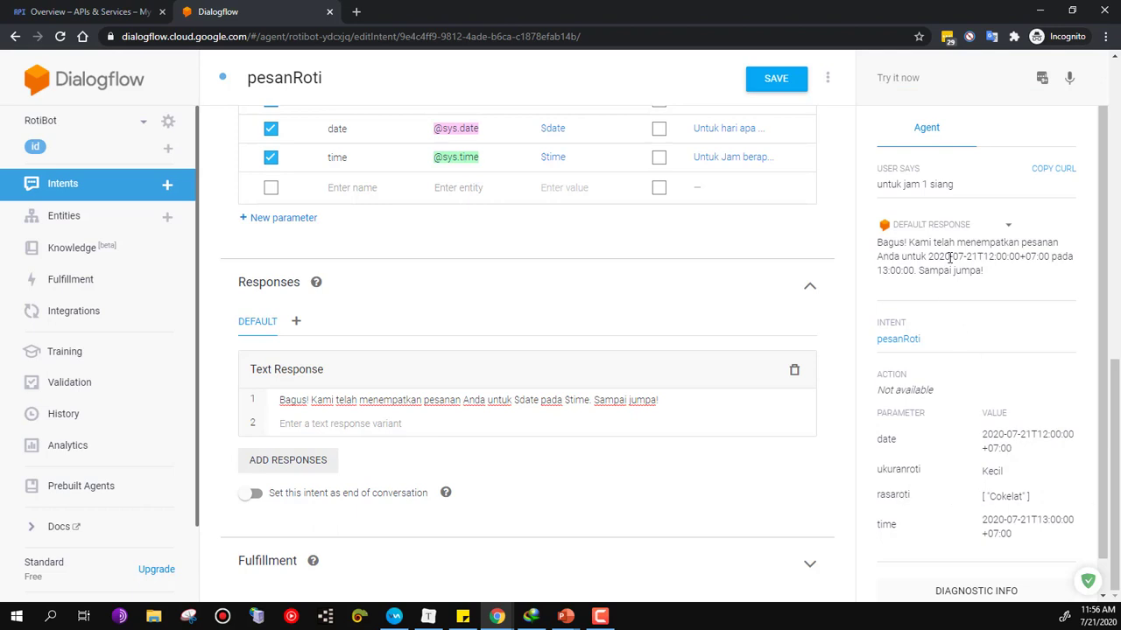
{"action": "left_click", "coordinate": [296, 425]}
{"action": "scroll", "coordinate": [555, 388], "scroll_direction": "up", "scroll_amount": 3}
{"action": "scroll", "coordinate": [555, 388], "scroll_direction": "down", "scroll_amount": 3}
{"action": "left_click", "coordinate": [522, 400]}
{"action": "scroll", "coordinate": [358, 204], "scroll_direction": "up", "scroll_amount": 2}
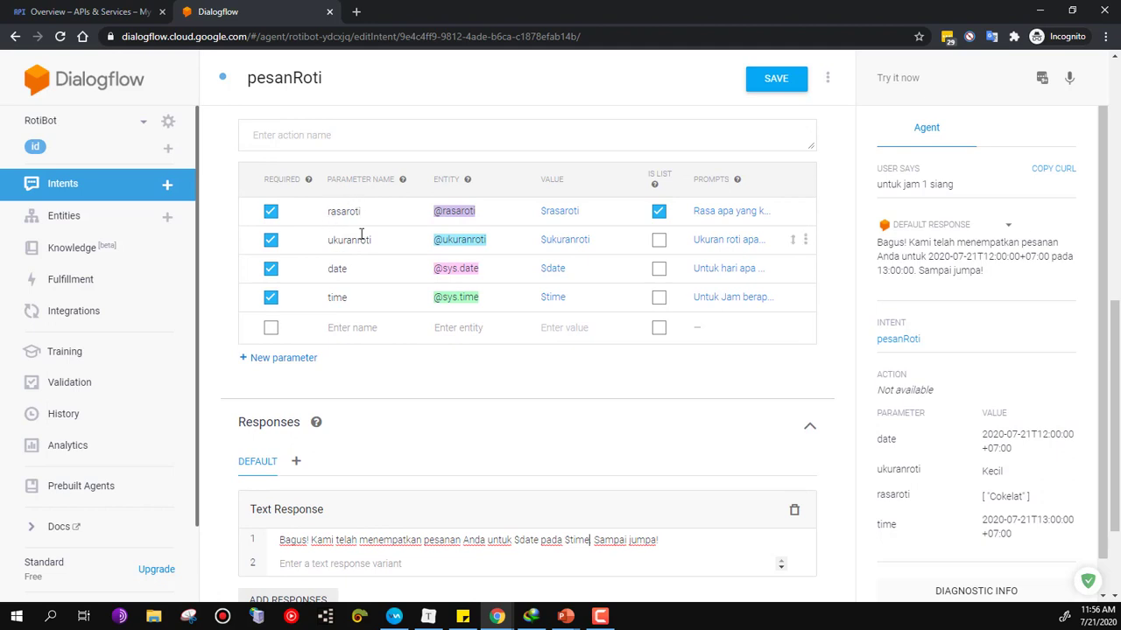
{"action": "scroll", "coordinate": [421, 390], "scroll_direction": "down", "scroll_amount": 1}
{"action": "scroll", "coordinate": [421, 390], "scroll_direction": "down", "scroll_amount": 1}
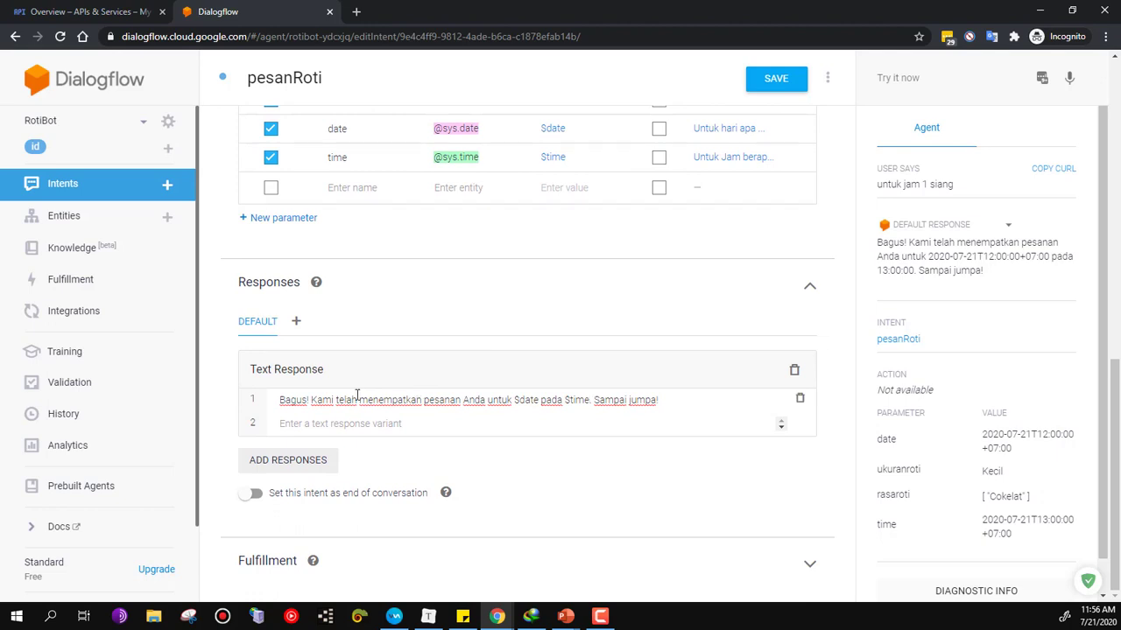
Add a second text response variant reading "Kami telah menerima pesanan anda berupa roti ukuran $ukuranroti dengan rasa $rasaroti".
{"action": "type", "text": "."}
{"action": "left_click", "coordinate": [317, 423]}
{"action": "type", "text": "Kami"}
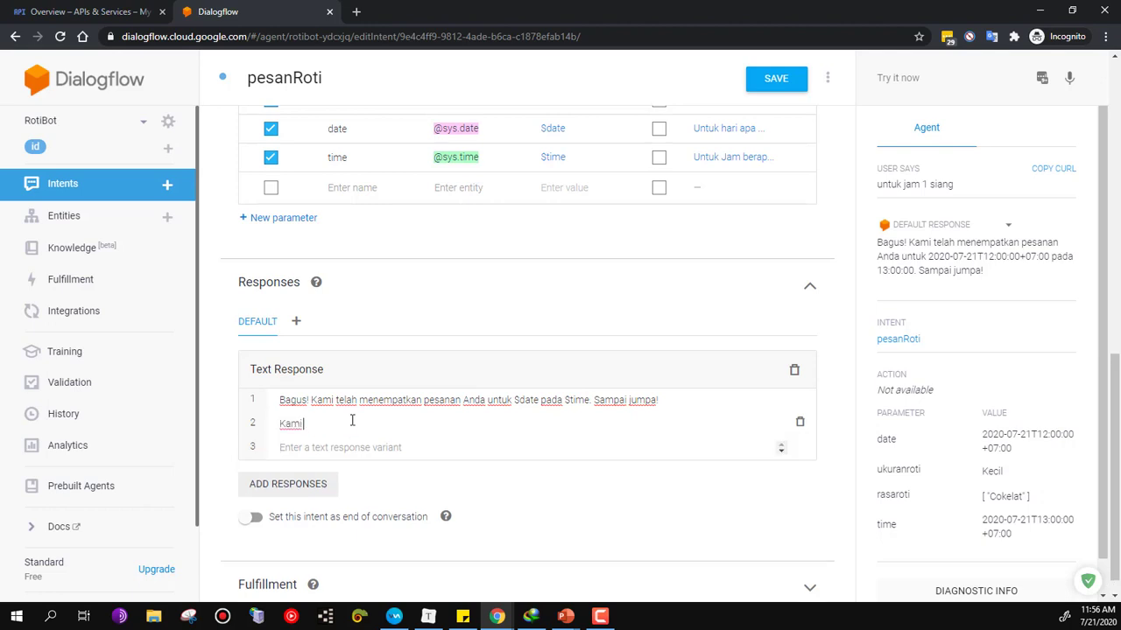
{"action": "type", "text": " telah menerima pesanan a"}
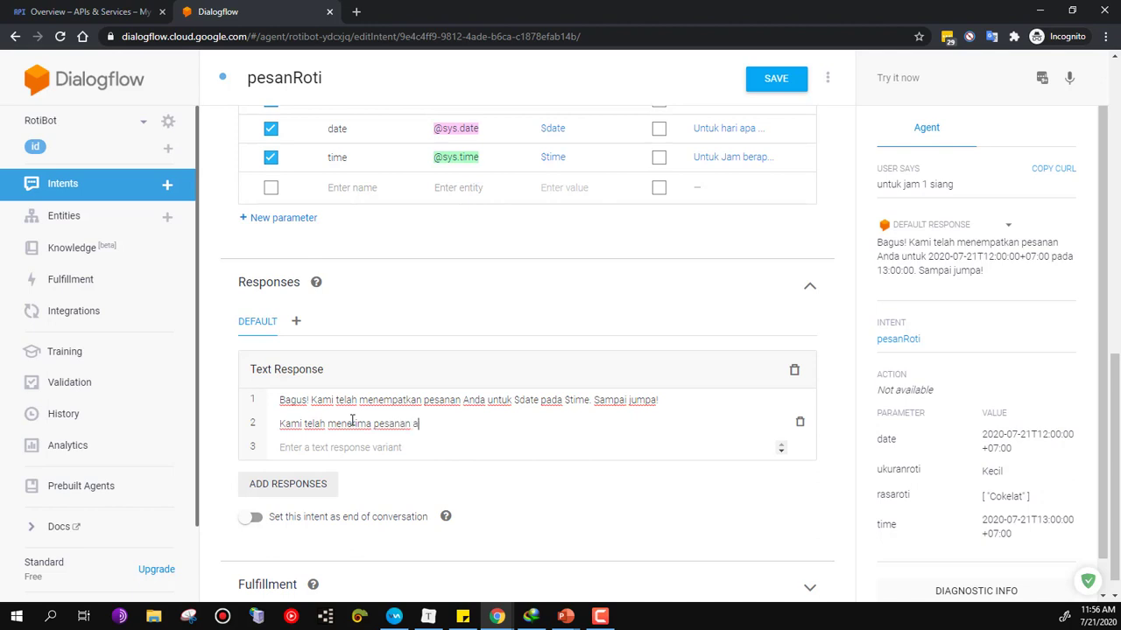
{"action": "type", "text": "nda berupa roti uk"}
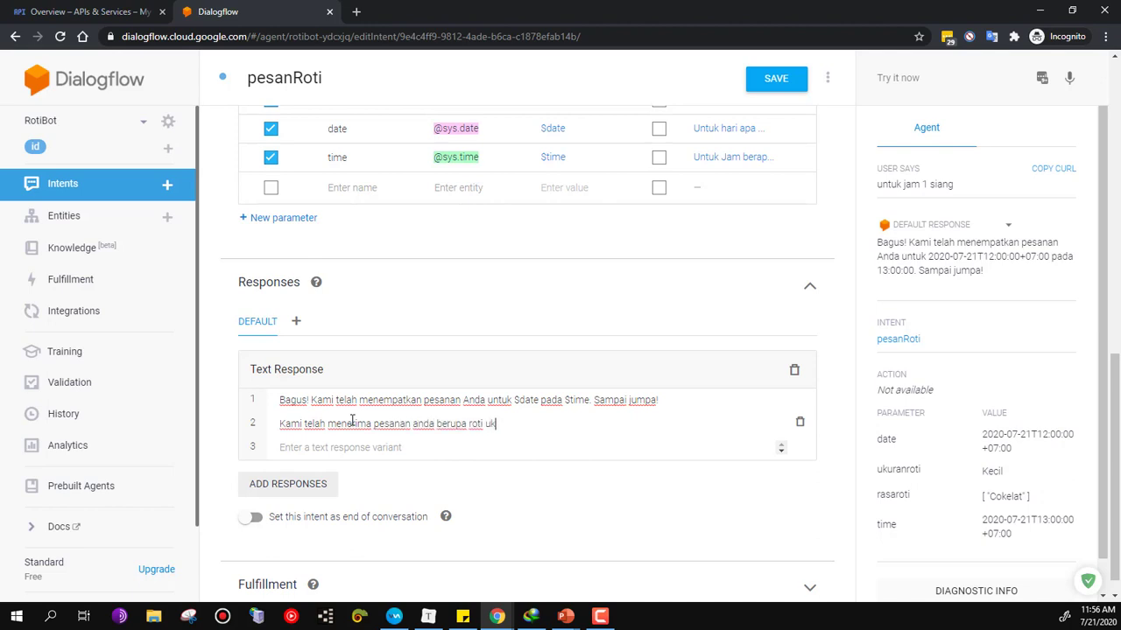
{"action": "type", "text": "uran $"}
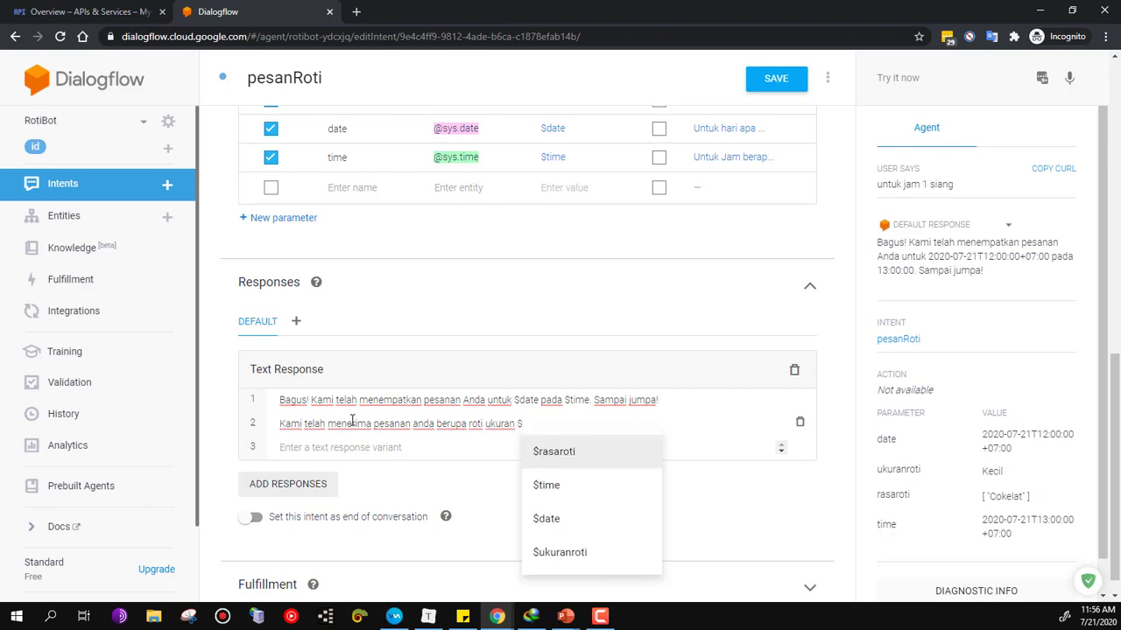
{"action": "left_click", "coordinate": [554, 551]}
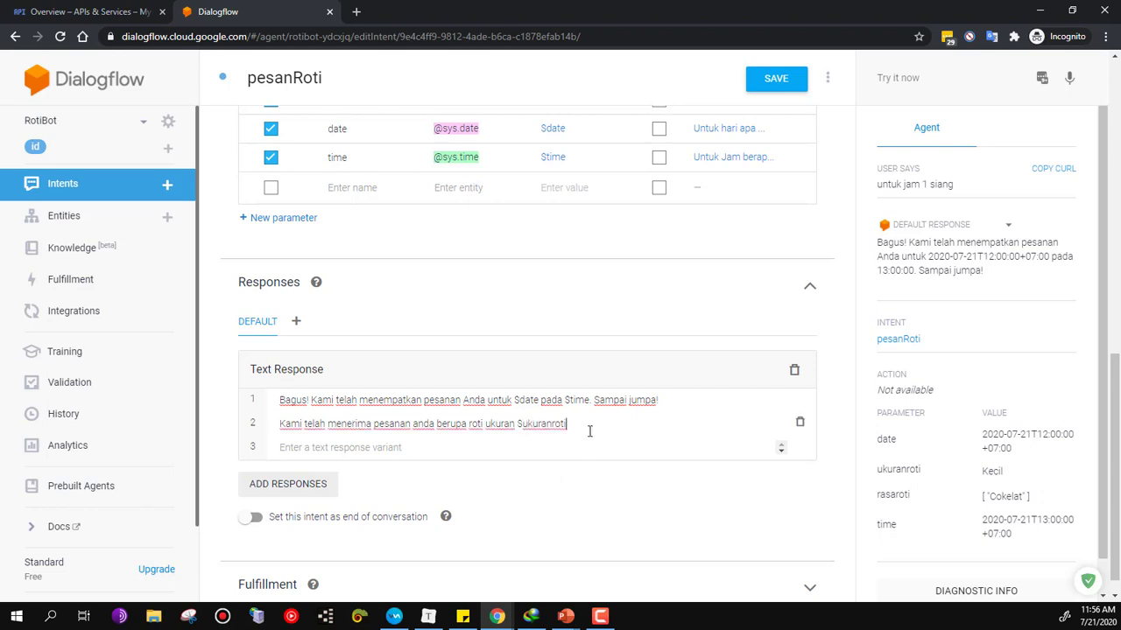
{"action": "type", "text": "dengan rasa $"}
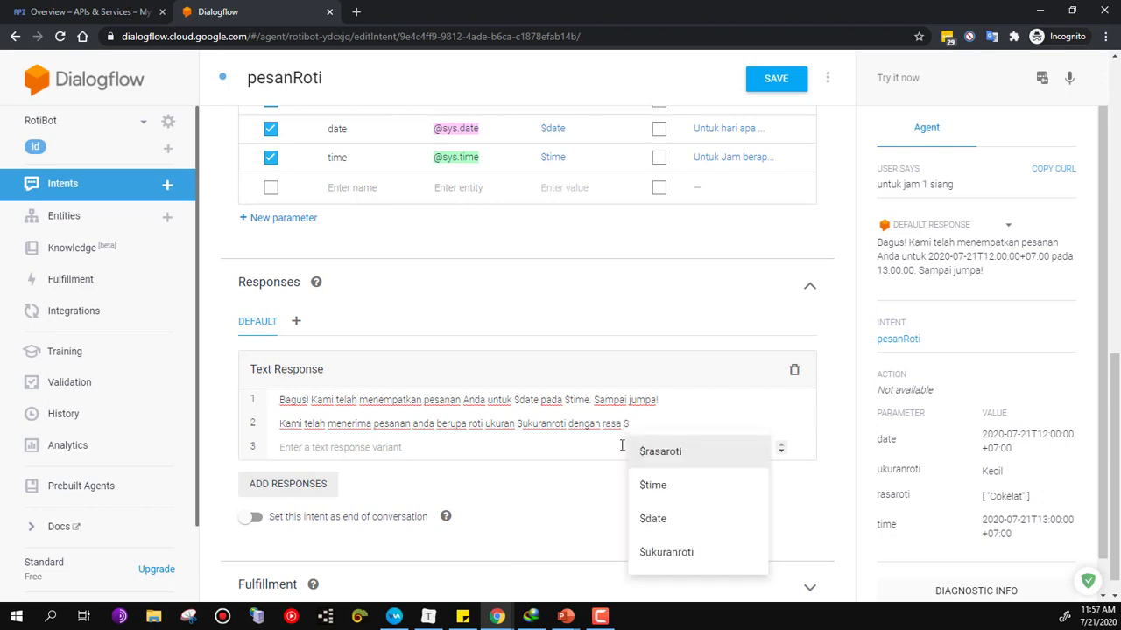
{"action": "left_click", "coordinate": [660, 451]}
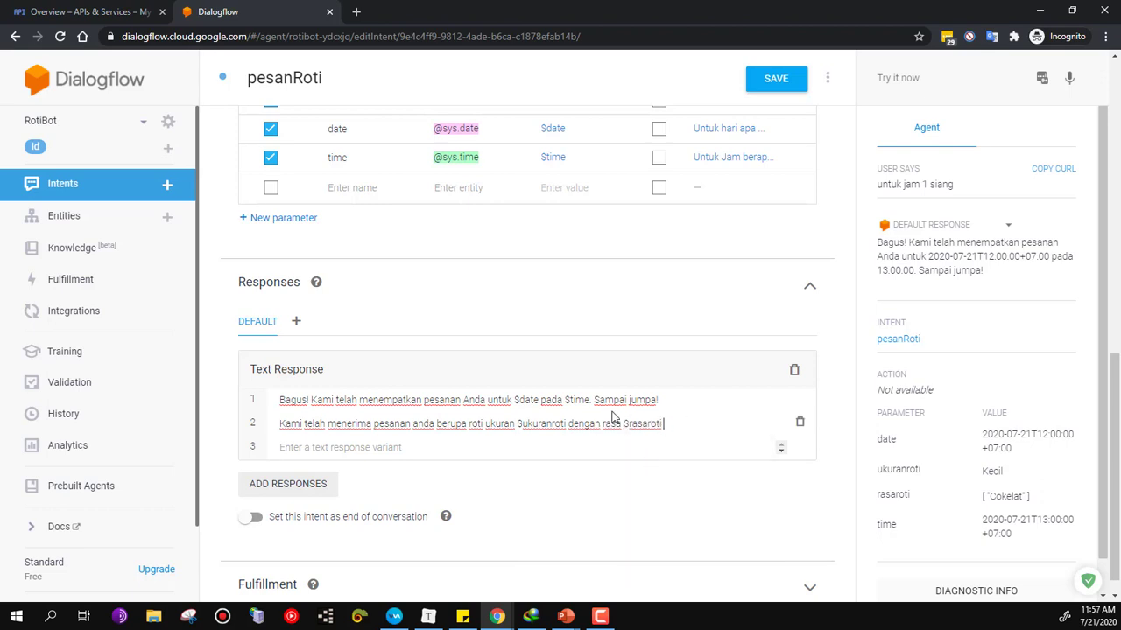
Extend the new response with "untuk" and the phrase "$date pada $time" copied from the first response variant.
{"action": "type", "text": "untuk"}
{"action": "left_click_drag", "start_coordinate": [514, 400], "coordinate": [590, 403]}
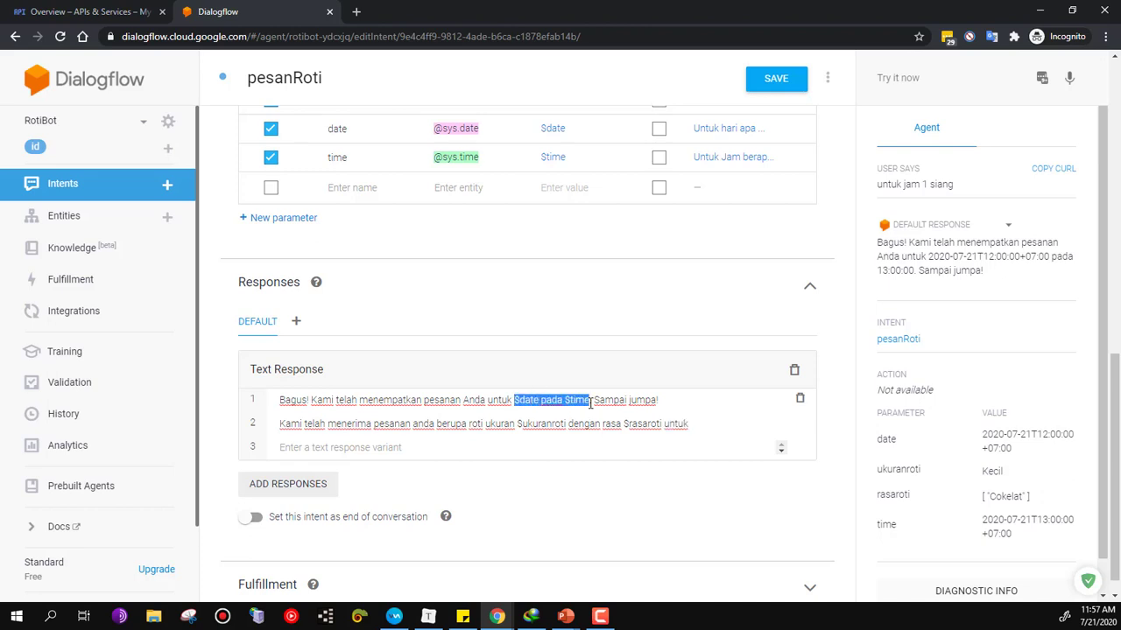
{"action": "key", "text": "ctrl+c"}
{"action": "left_click", "coordinate": [708, 423]}
{"action": "key", "text": "ctrl+v"}
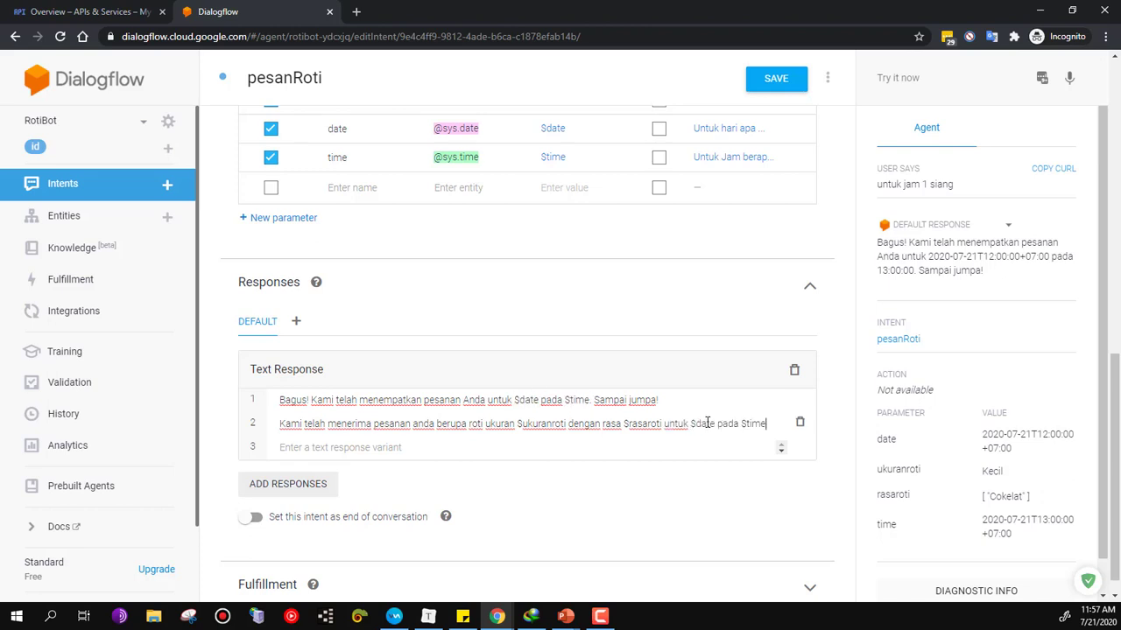
Save the intent and delete the original "Bagus!" response variant, leaving only the new order confirmation text.
{"action": "left_click", "coordinate": [797, 80]}
{"action": "left_click", "coordinate": [799, 399]}
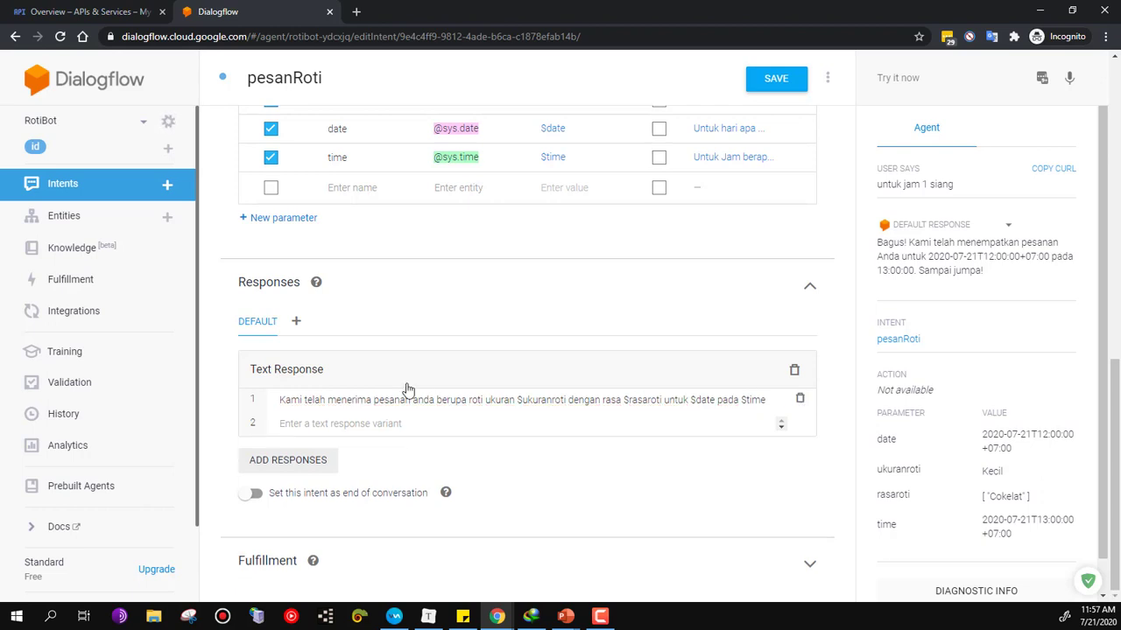
{"action": "left_click", "coordinate": [297, 400]}
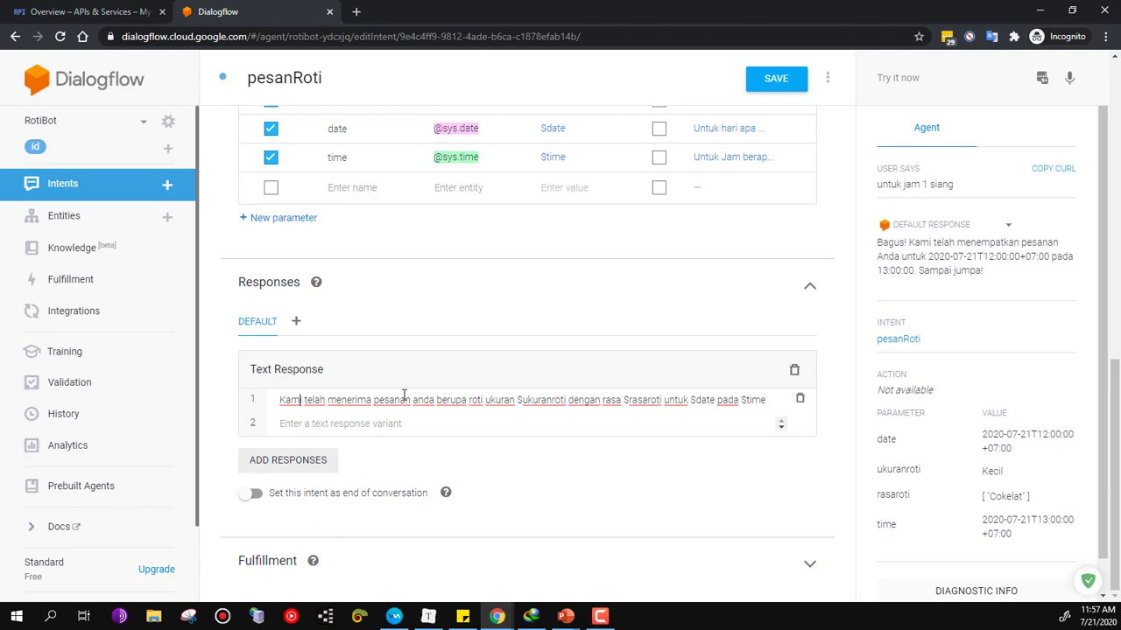
{"action": "left_click_drag", "start_coordinate": [481, 399], "coordinate": [688, 396]}
{"action": "left_click", "coordinate": [687, 396]}
Test the agent with the order message "saya ingin roti rasa keju".
{"action": "scroll", "coordinate": [845, 301], "scroll_direction": "up", "scroll_amount": 8}
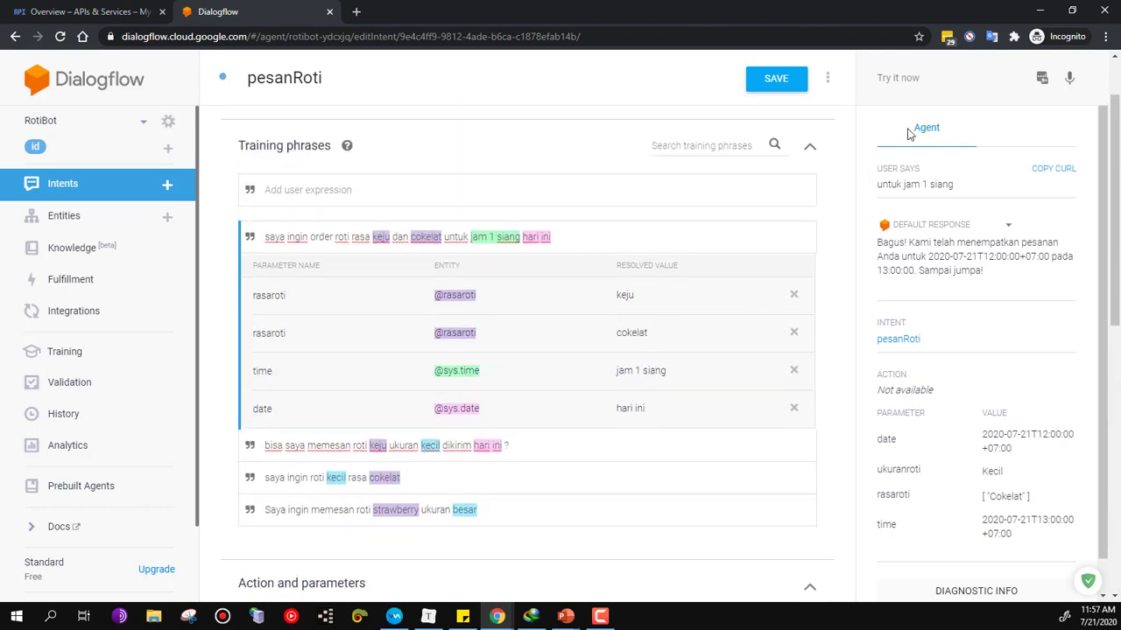
{"action": "left_click", "coordinate": [920, 81]}
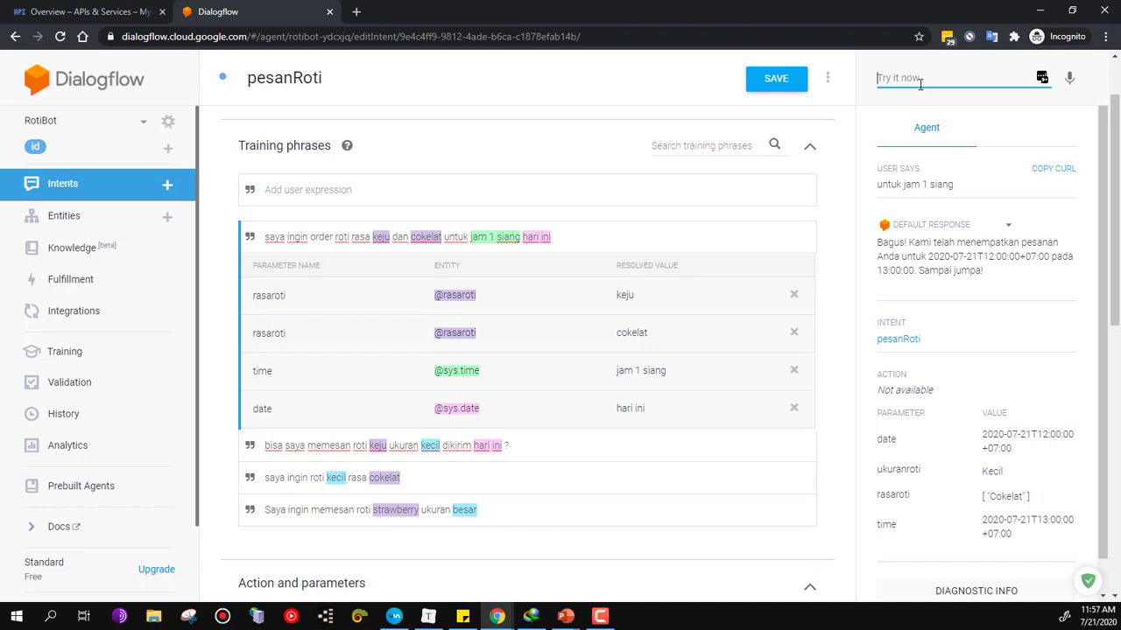
{"action": "type", "text": "saya ingin roti "}
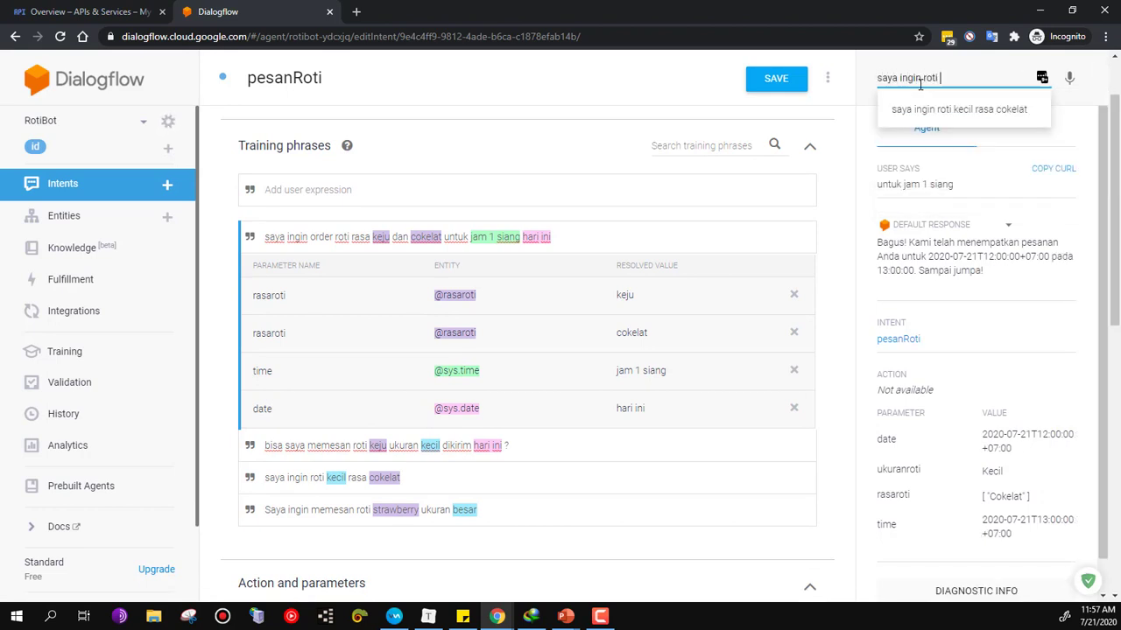
{"action": "type", "text": "rasa keju"}
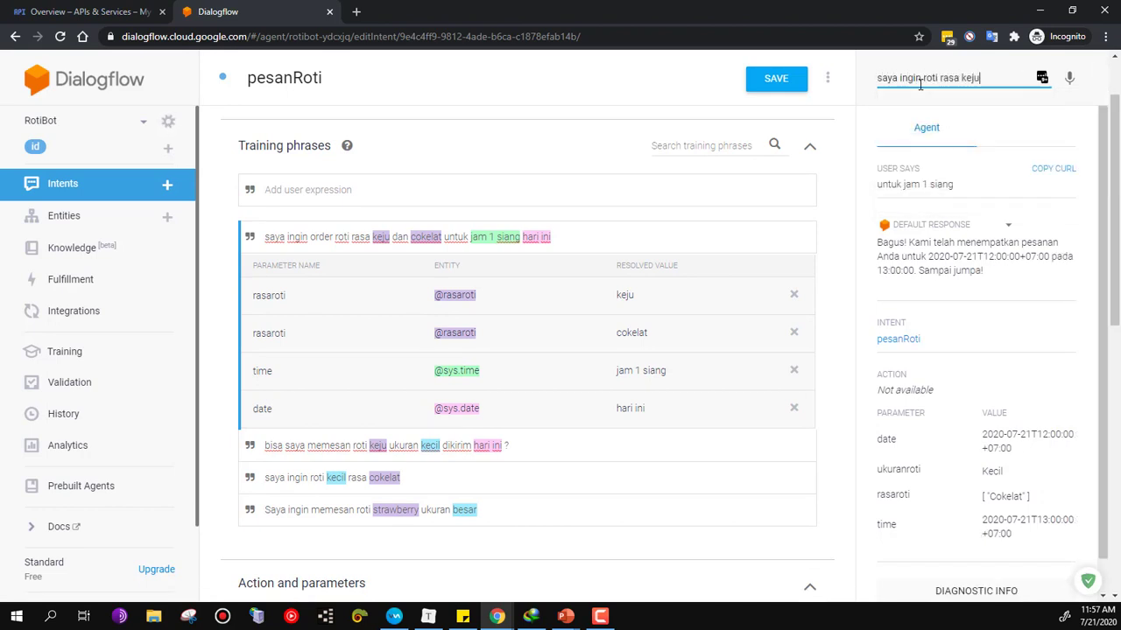
{"action": "key", "text": "Return"}
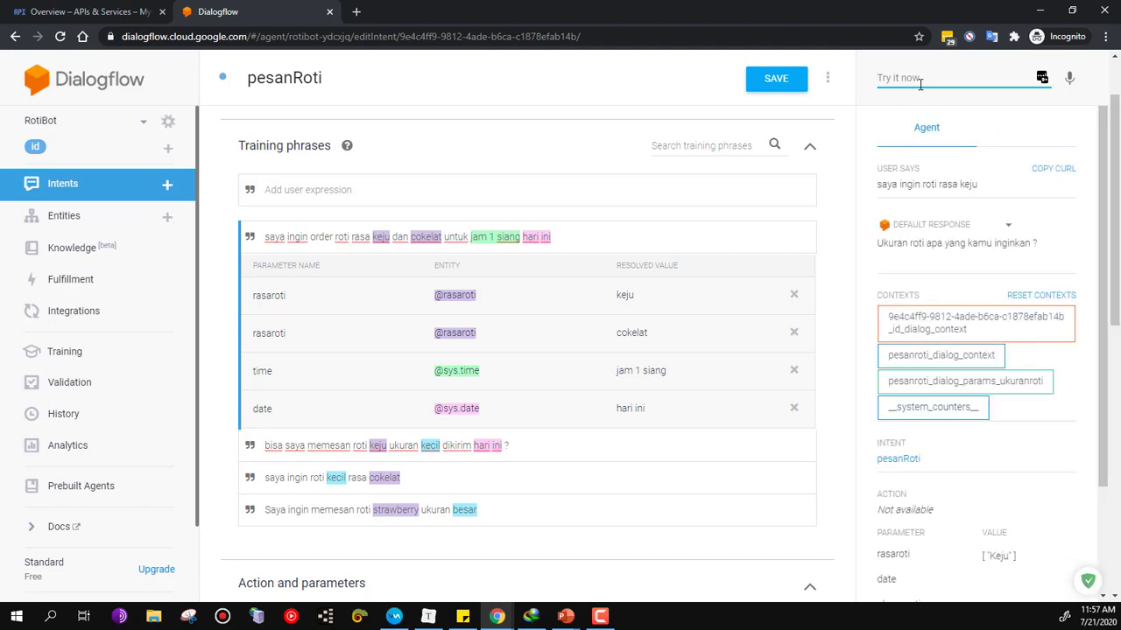
Answer the agent's size prompt with "kecil" and its day prompt with "hari ini".
{"action": "type", "text": "kecil"}
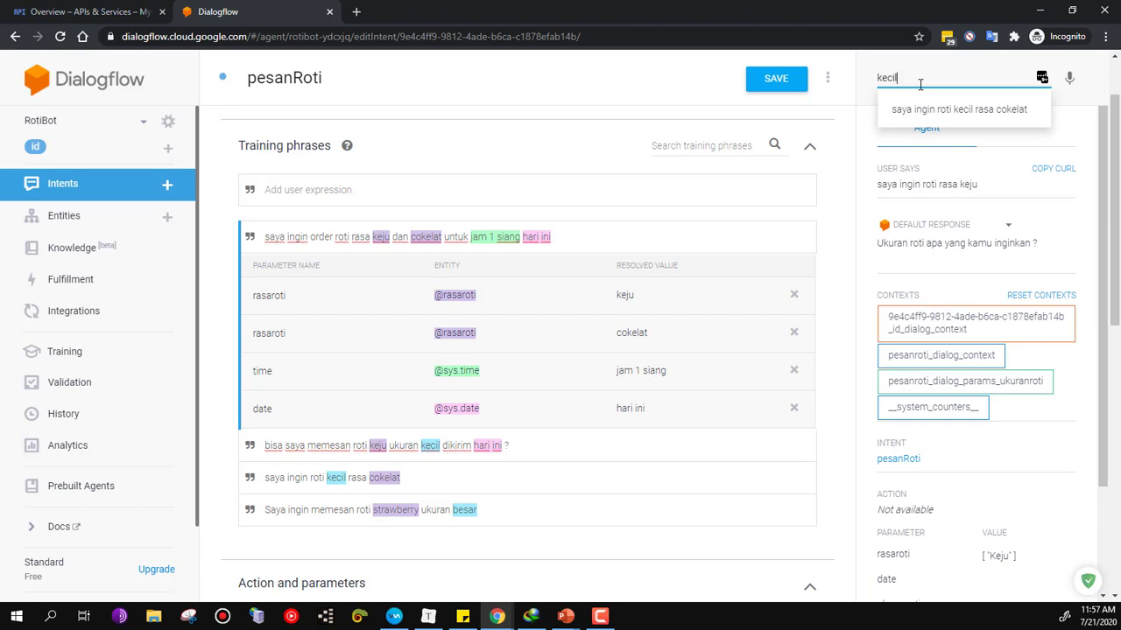
{"action": "key", "text": "Return"}
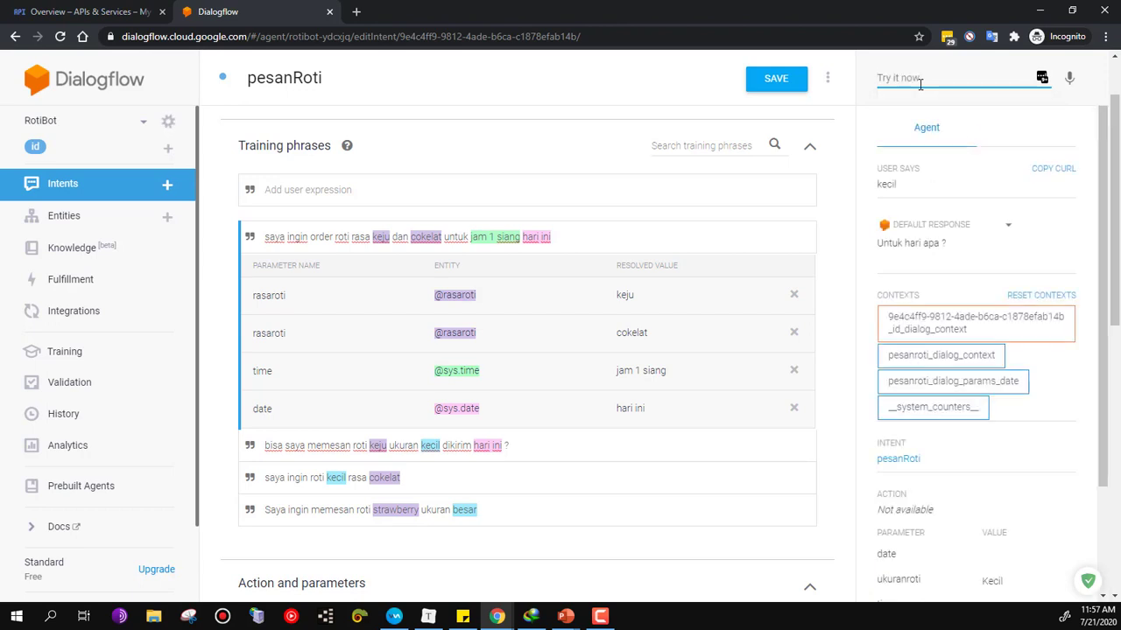
{"action": "type", "text": "hari ini"}
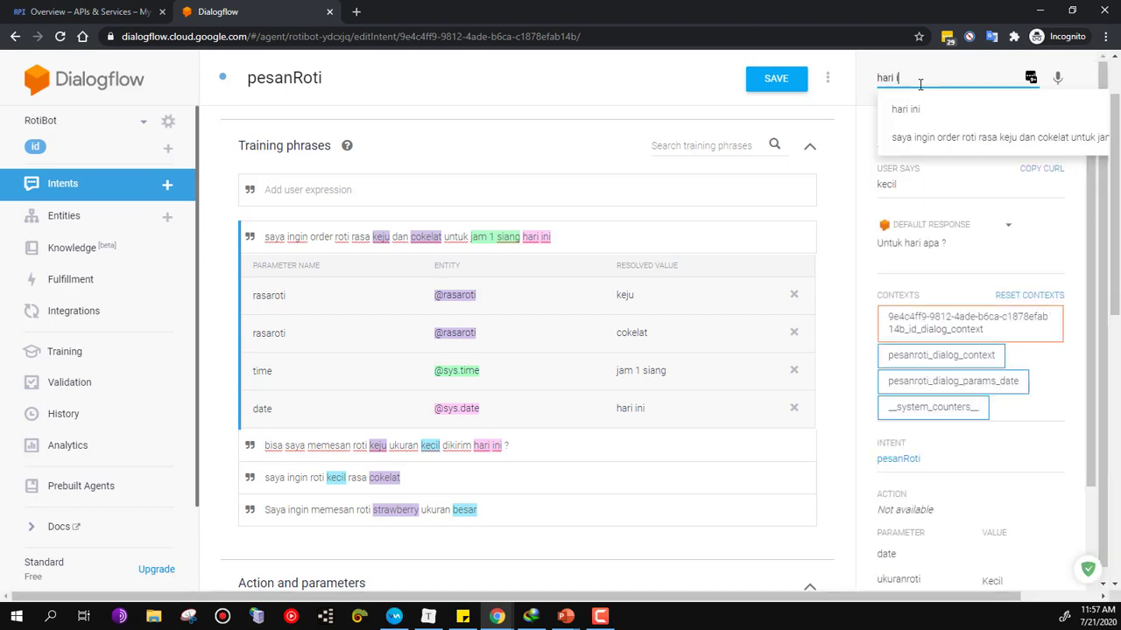
{"action": "key", "text": "Return"}
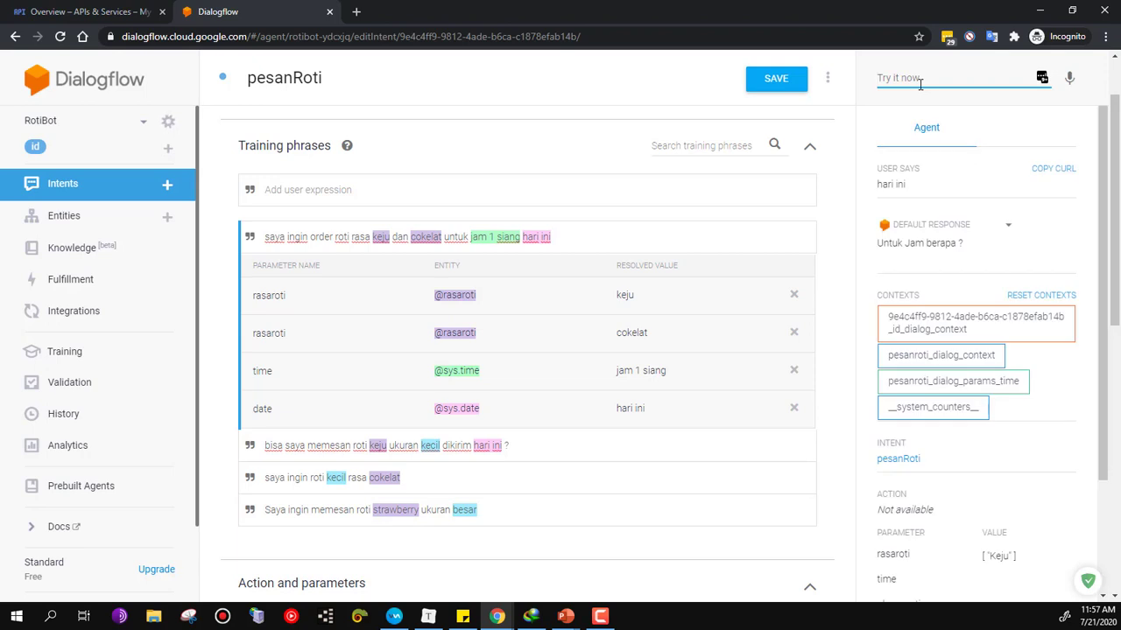
Answer the agent's time prompt with "jam 1 siang" and check the confirmation response and parameter values in the test result.
{"action": "type", "text": "jam 1 "}
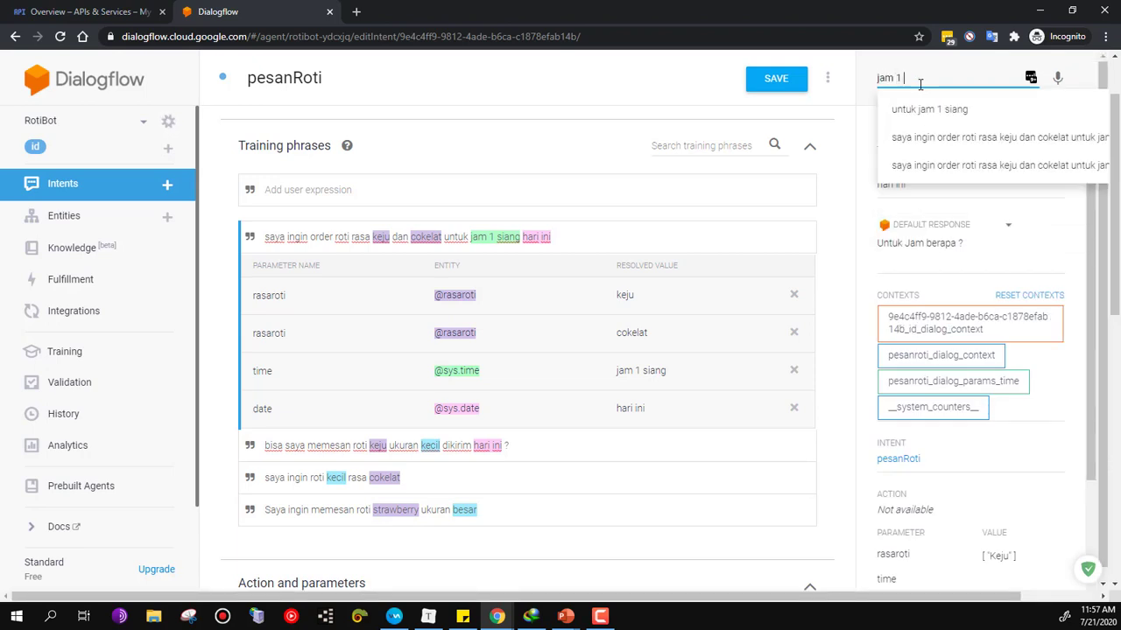
{"action": "type", "text": "siang"}
{"action": "key", "text": "Return"}
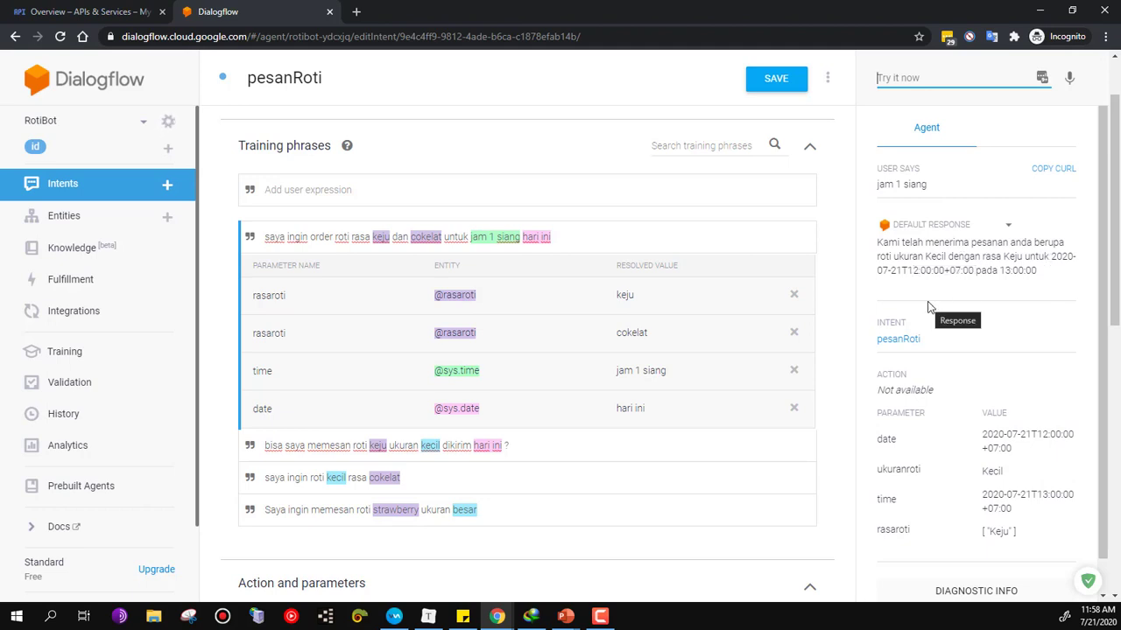
{"action": "scroll", "coordinate": [924, 302], "scroll_direction": "down", "scroll_amount": 1}
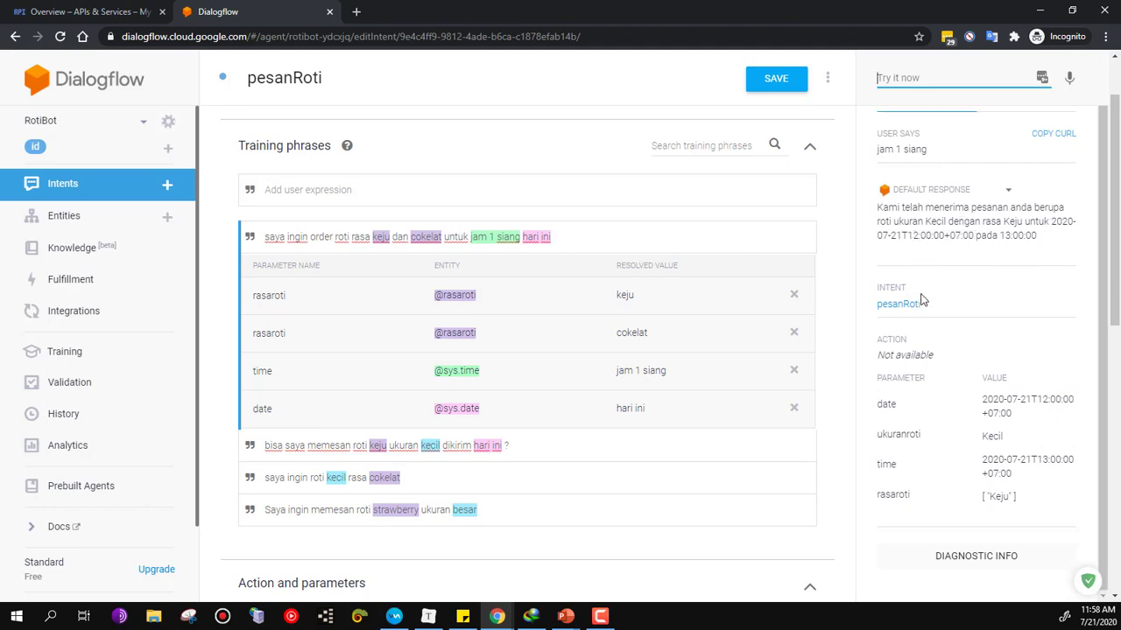